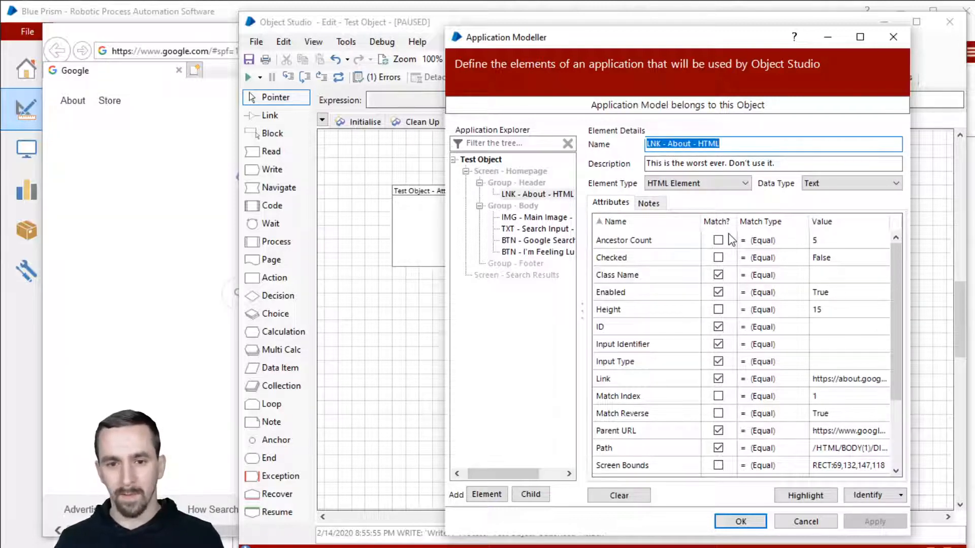
Clear the captured attributes of the About link and main image elements.
{"action": "left_click", "coordinate": [558, 195]}
{"action": "right_click", "coordinate": [557, 197]}
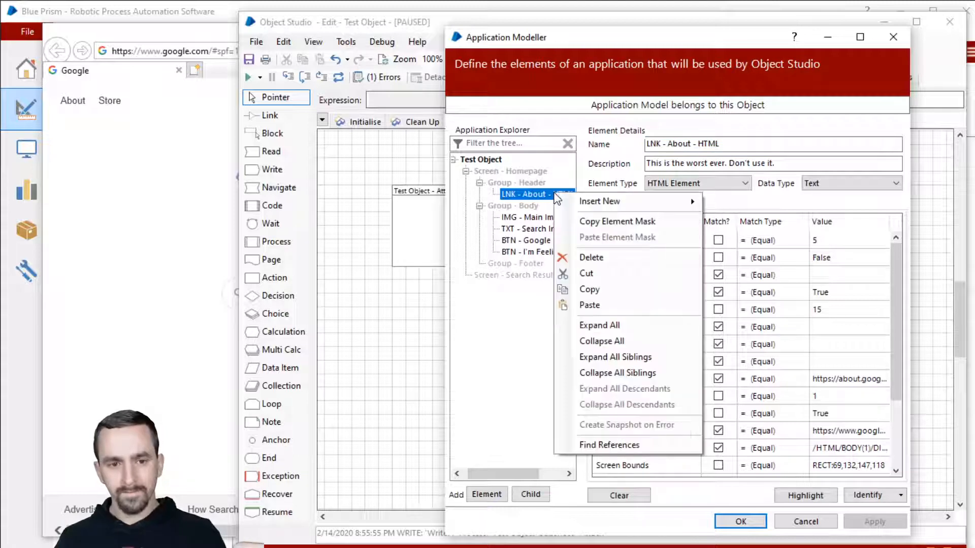
{"action": "left_click", "coordinate": [544, 199]}
{"action": "left_click", "coordinate": [643, 497]}
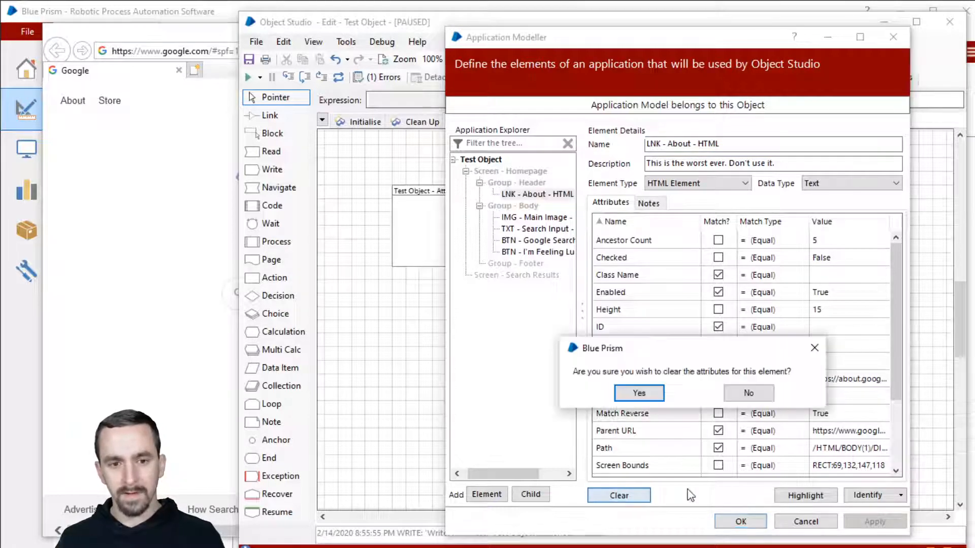
{"action": "left_click", "coordinate": [638, 393]}
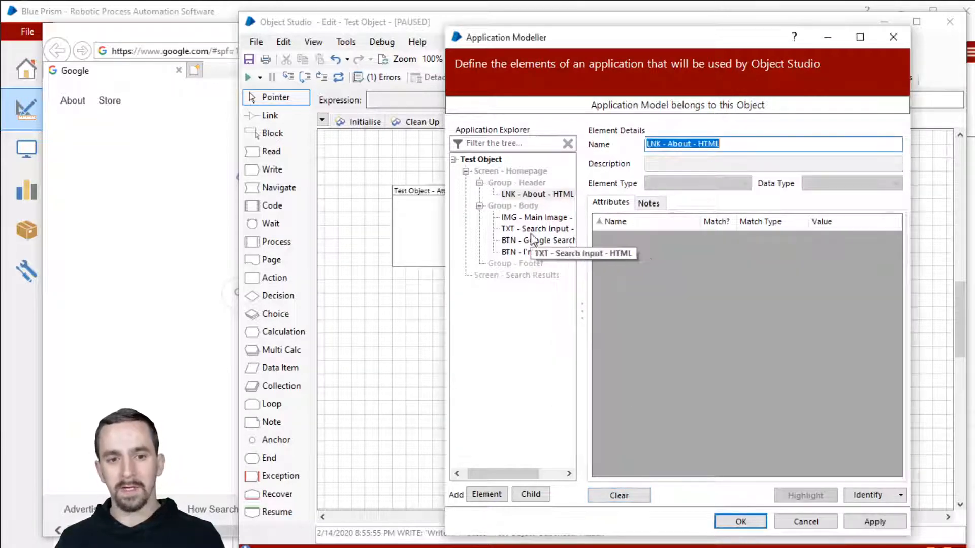
{"action": "left_click", "coordinate": [533, 218]}
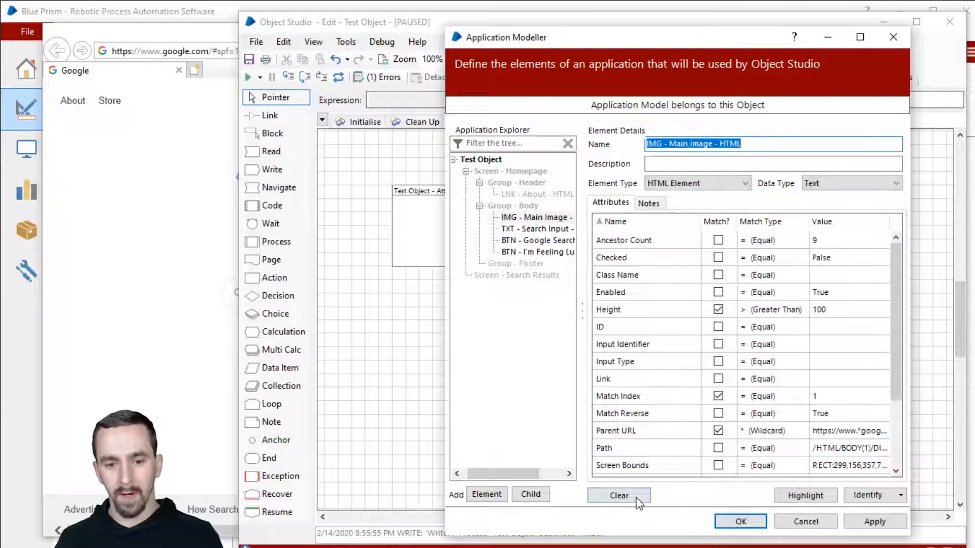
{"action": "left_click", "coordinate": [619, 496]}
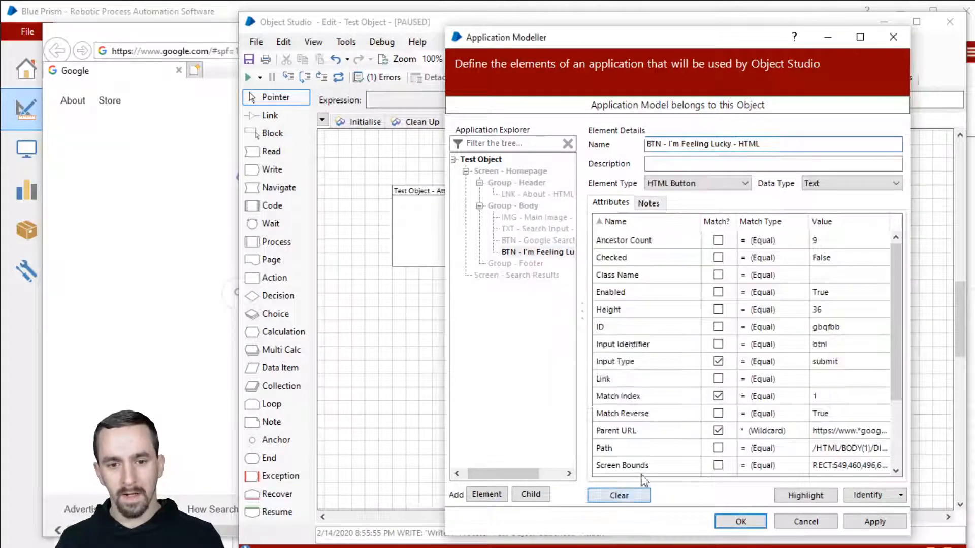
{"action": "left_click", "coordinate": [619, 496]}
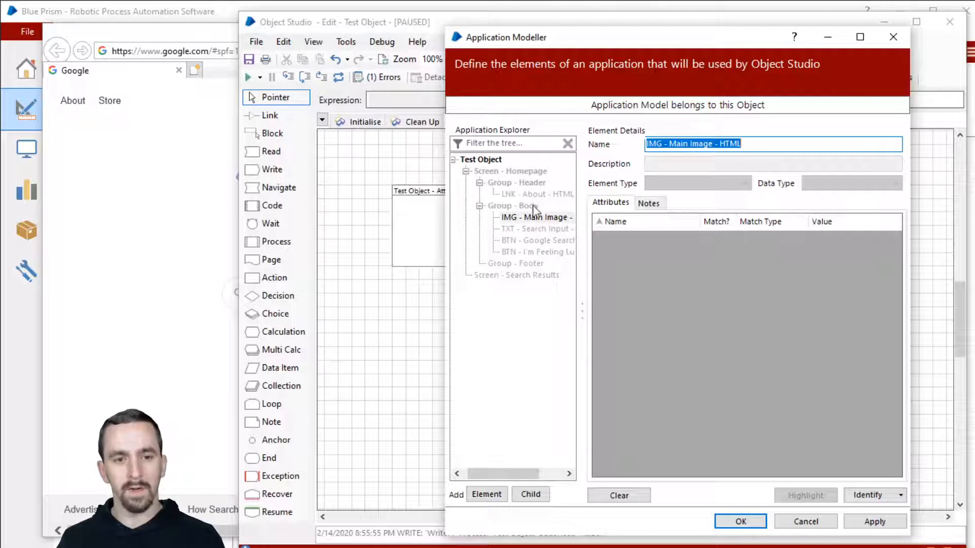
Add and then delete a test Element1, then start identifying Screen - Homepage.
{"action": "left_click", "coordinate": [486, 494]}
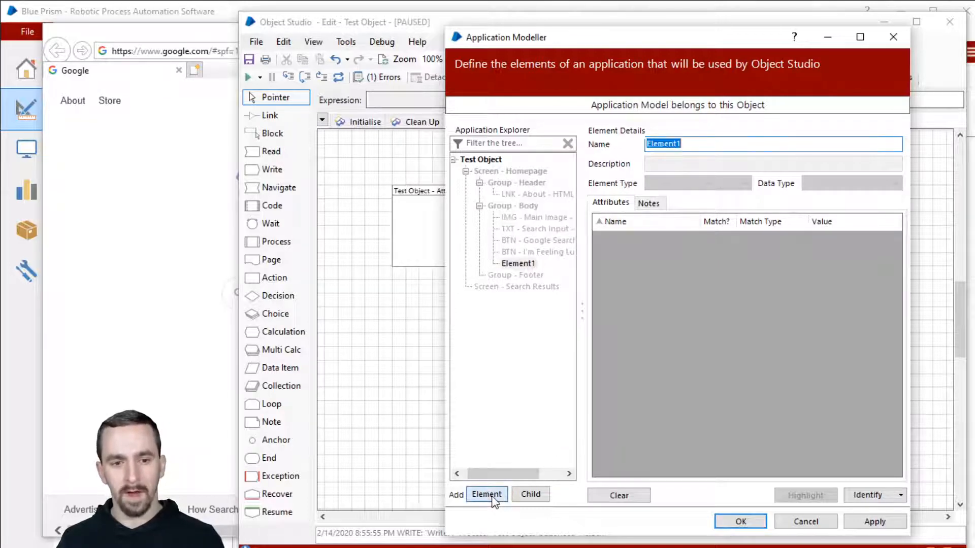
{"action": "left_click", "coordinate": [511, 275]}
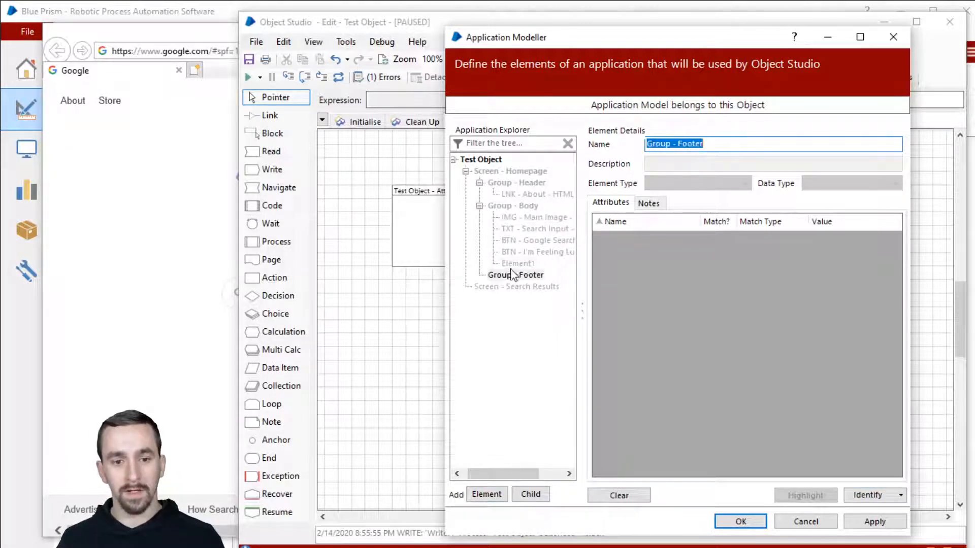
{"action": "right_click", "coordinate": [509, 264]}
{"action": "left_click", "coordinate": [582, 329]}
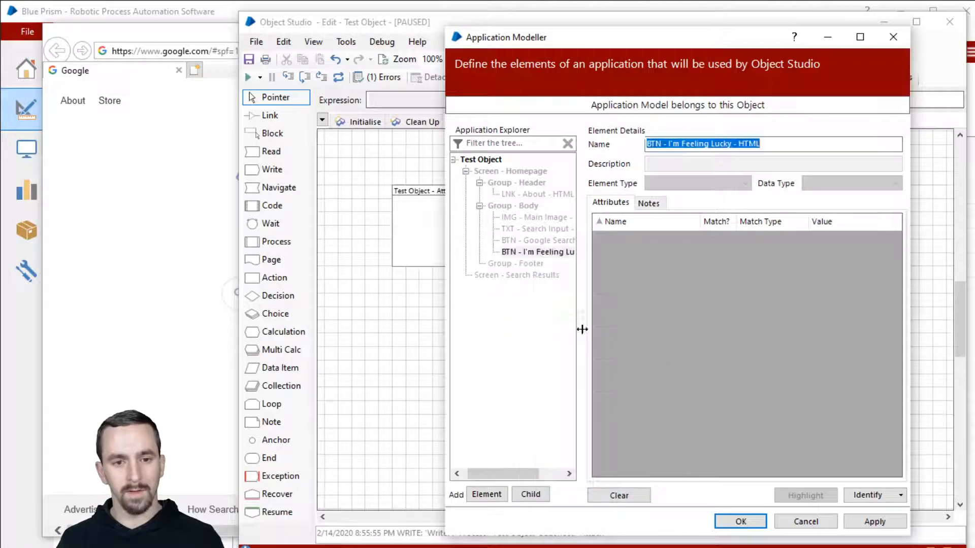
{"action": "left_click", "coordinate": [518, 208]}
{"action": "left_click", "coordinate": [492, 171]}
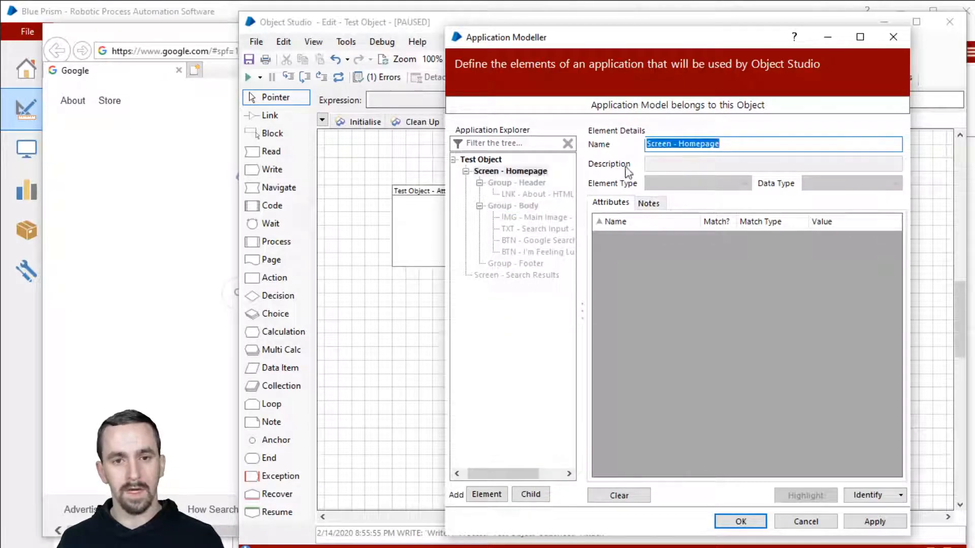
{"action": "left_click", "coordinate": [873, 494]}
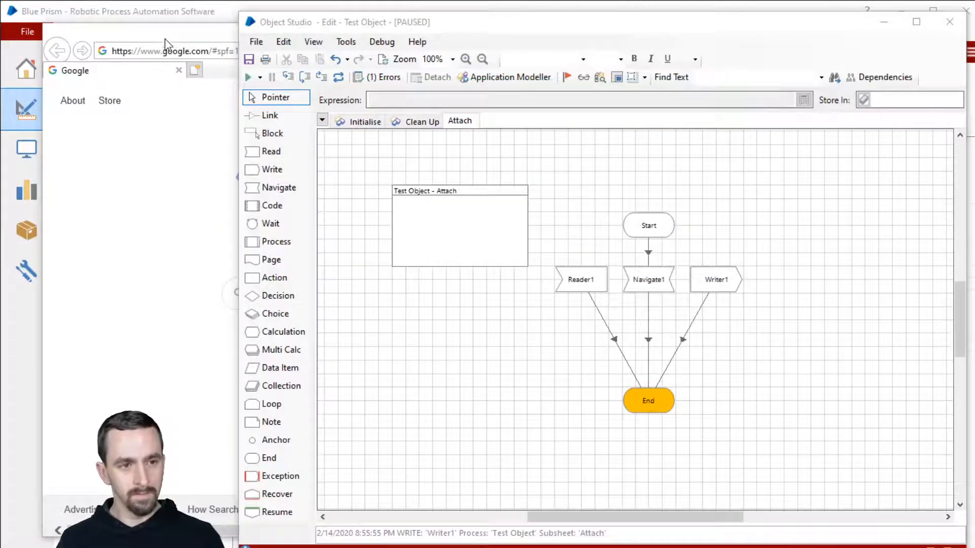
Switch the spy to Win32 mode and target the whole Internet Explorer window.
{"action": "left_click", "coordinate": [164, 34]}
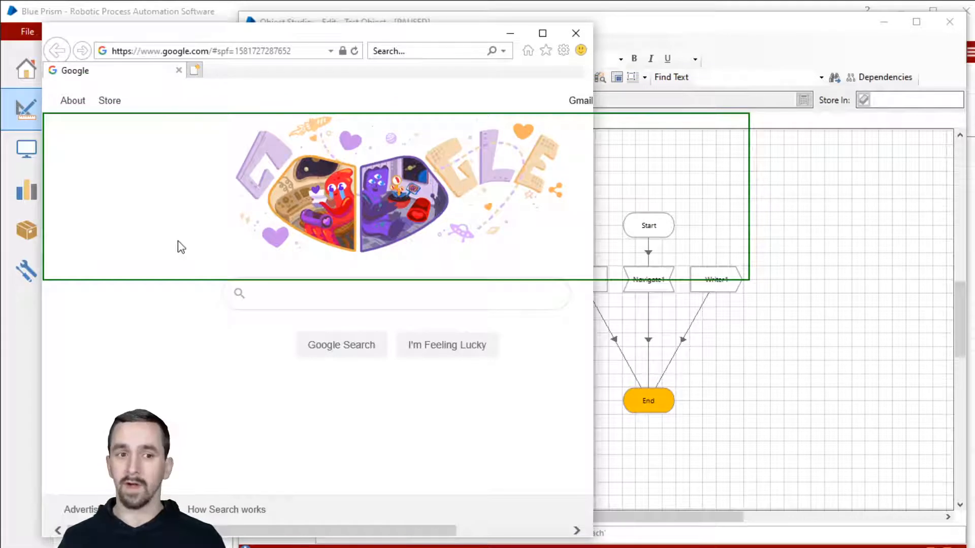
{"action": "key", "text": "alt"}
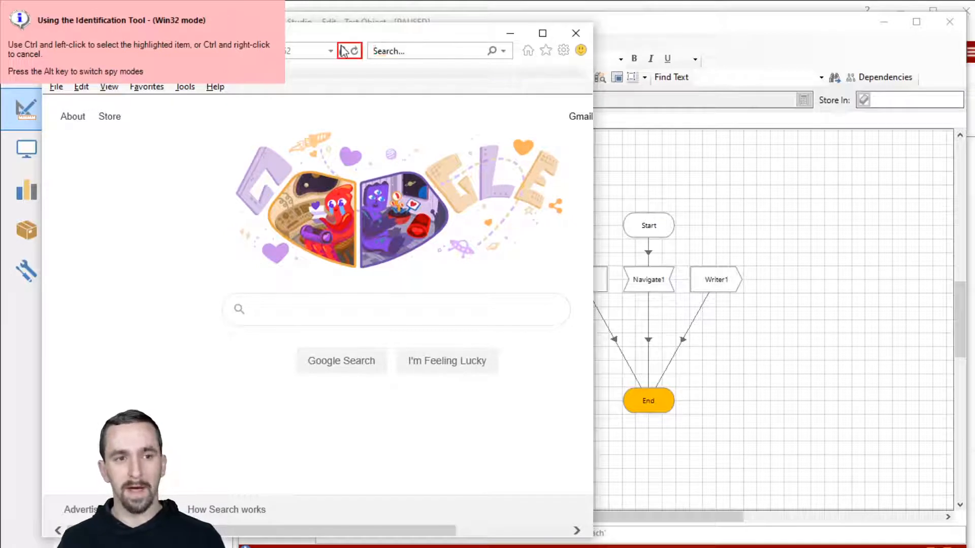
{"action": "left_click", "coordinate": [205, 37], "text": "ctrl"}
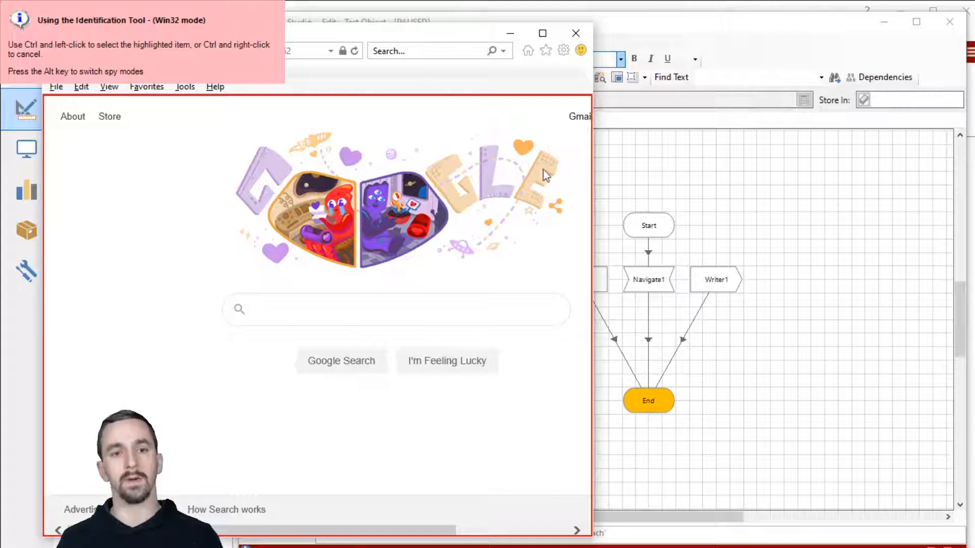
Capture the IE window as Screen - Homepage with element type Window, and save it.
{"action": "left_click", "coordinate": [599, 175], "text": "ctrl"}
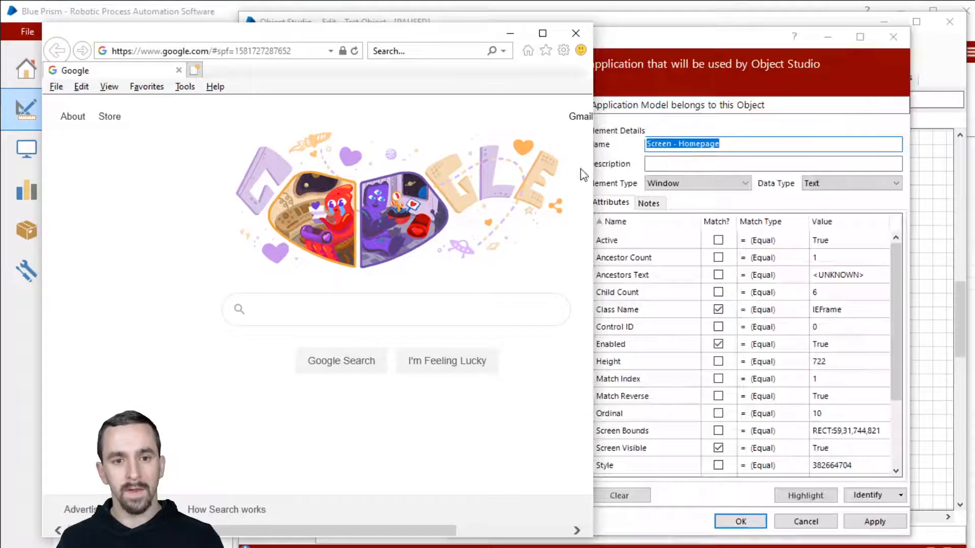
{"action": "left_click", "coordinate": [756, 41]}
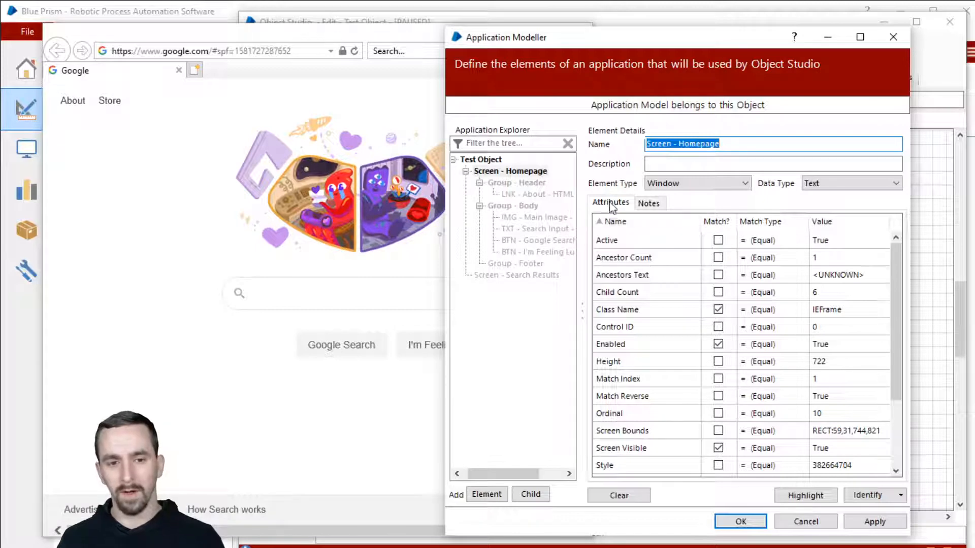
{"action": "left_click_drag", "start_coordinate": [719, 77], "coordinate": [675, 77]}
{"action": "left_click", "coordinate": [684, 182]}
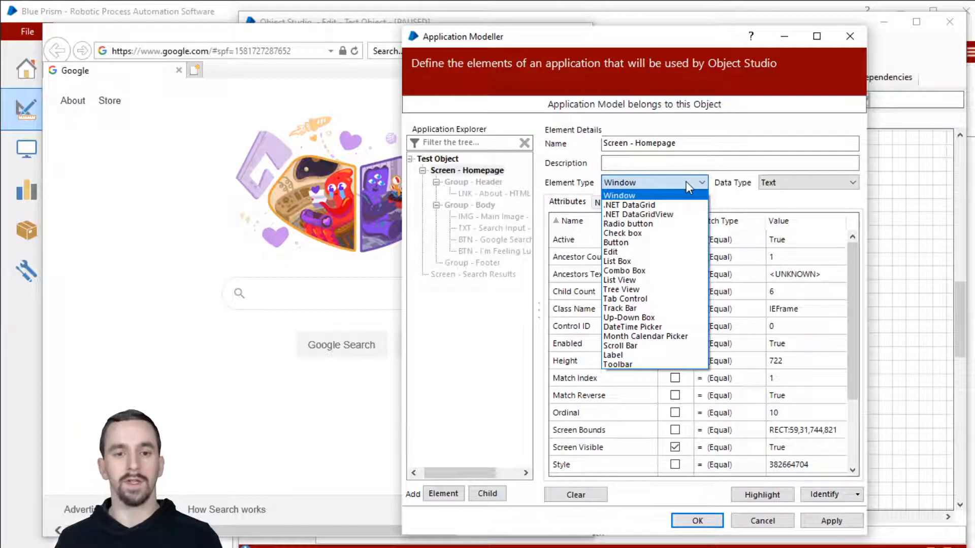
{"action": "left_click", "coordinate": [688, 186]}
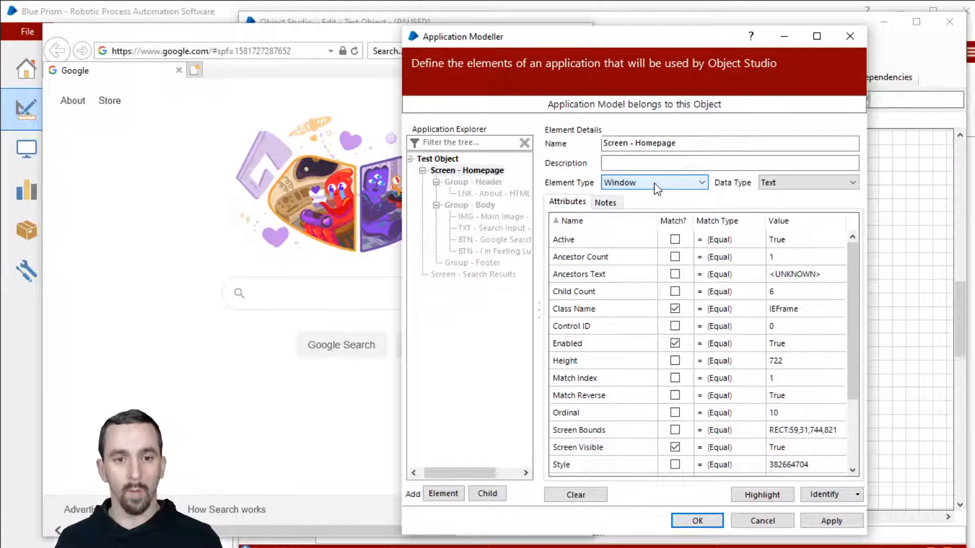
{"action": "left_click", "coordinate": [709, 521]}
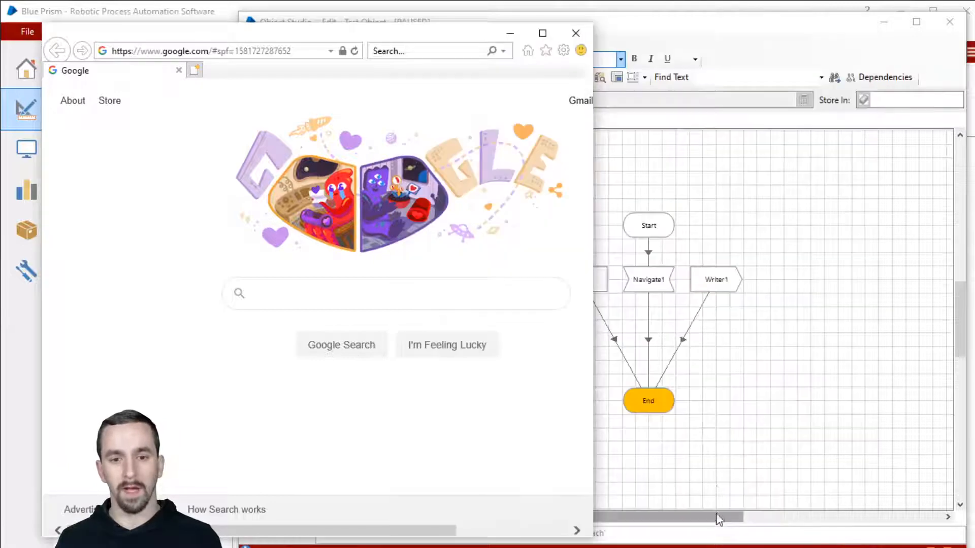
Set Screen - Homepage as Navigate1's target element without choosing an action.
{"action": "double_click", "coordinate": [649, 280]}
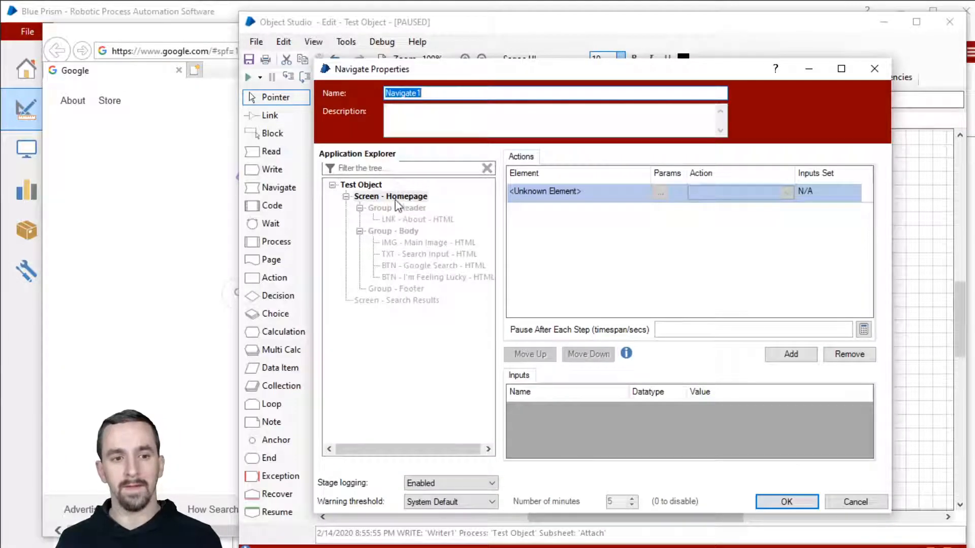
{"action": "left_click_drag", "start_coordinate": [396, 197], "coordinate": [592, 194]}
{"action": "left_click", "coordinate": [759, 187]}
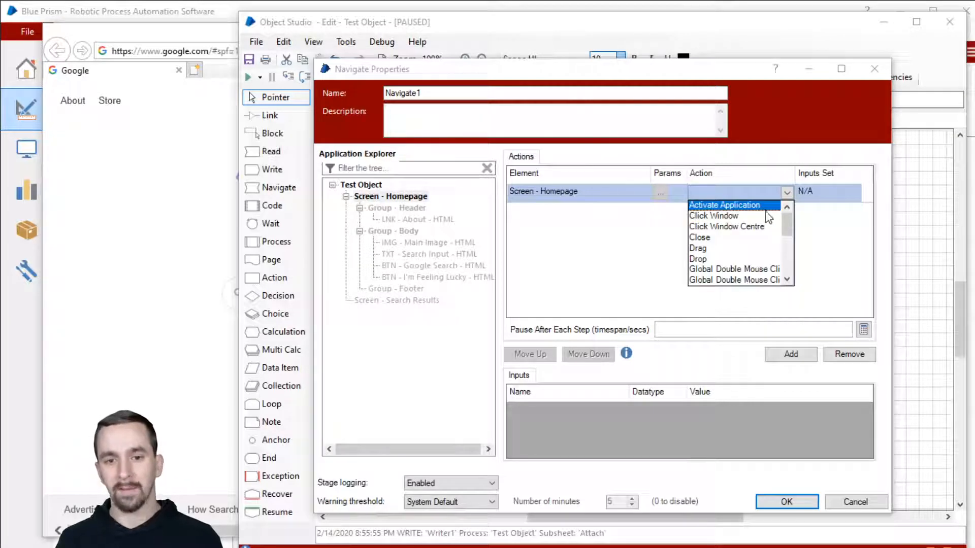
{"action": "scroll", "coordinate": [770, 231], "scroll_direction": "down", "scroll_amount": 1}
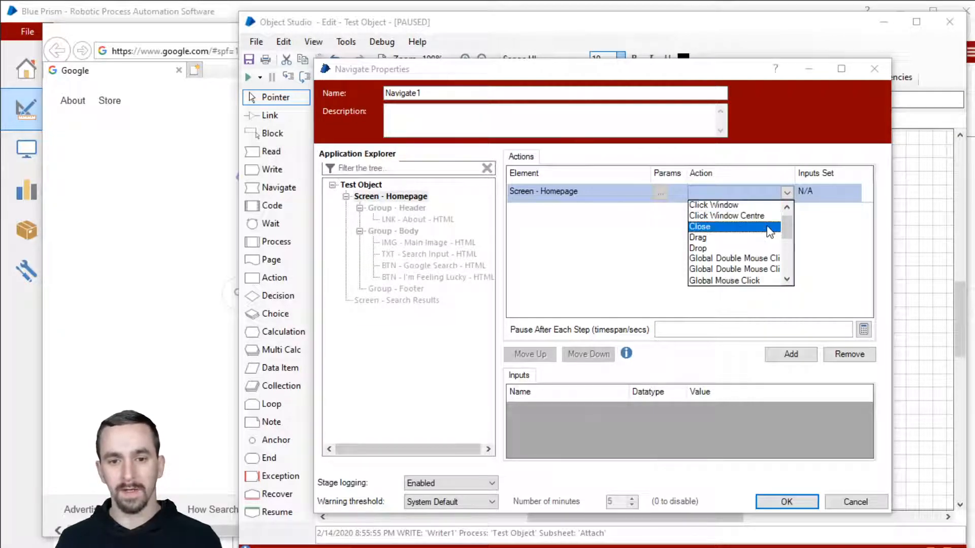
{"action": "scroll", "coordinate": [770, 231], "scroll_direction": "down", "scroll_amount": 3}
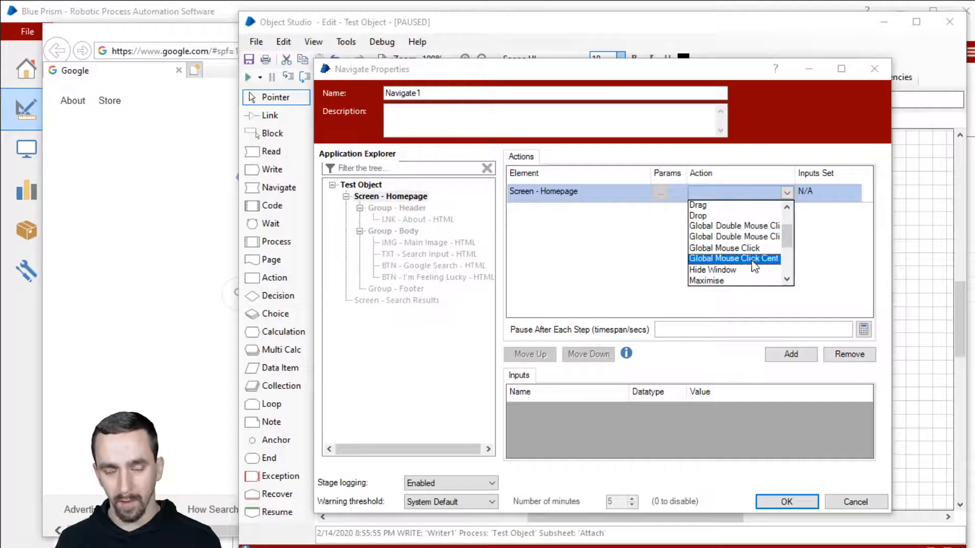
{"action": "scroll", "coordinate": [754, 262], "scroll_direction": "down", "scroll_amount": 6}
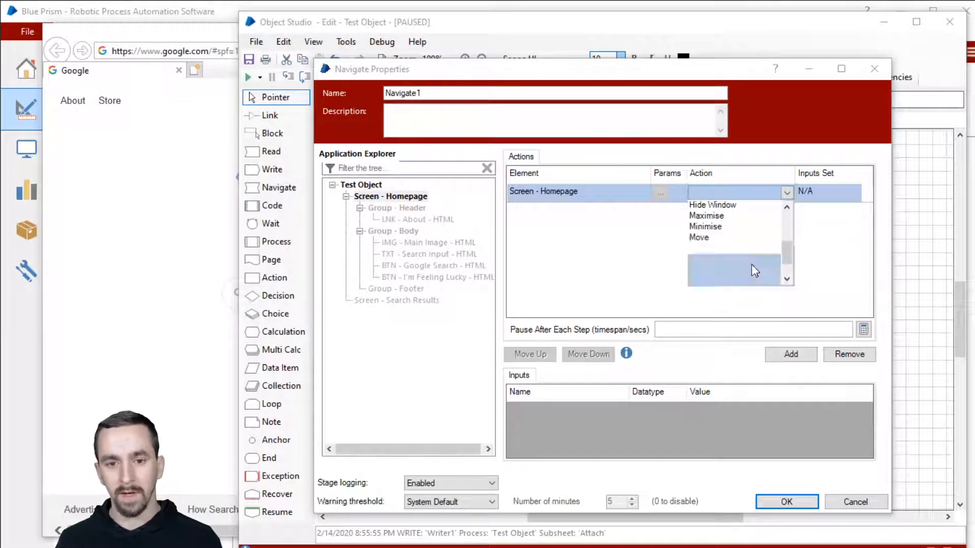
{"action": "scroll", "coordinate": [762, 244], "scroll_direction": "down", "scroll_amount": 3}
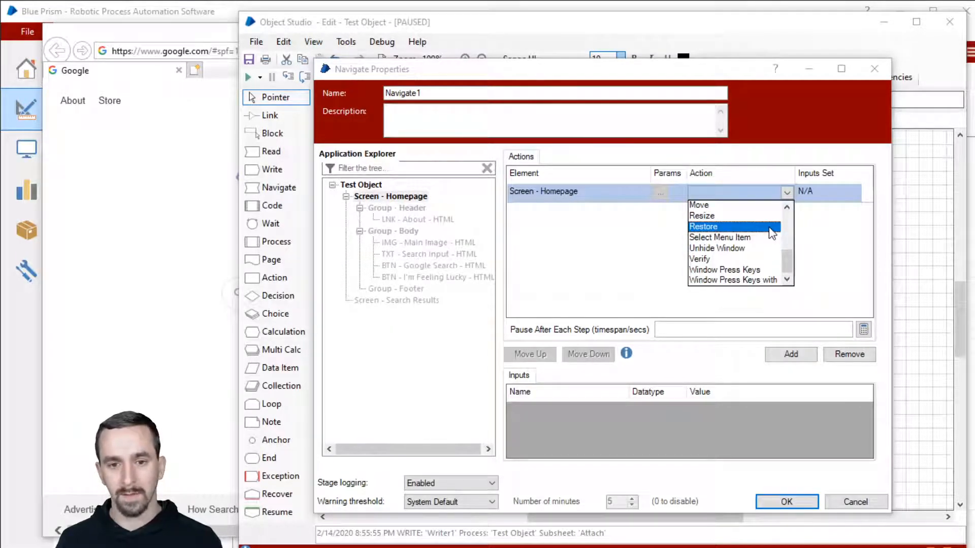
{"action": "scroll", "coordinate": [770, 229], "scroll_direction": "up", "scroll_amount": 3}
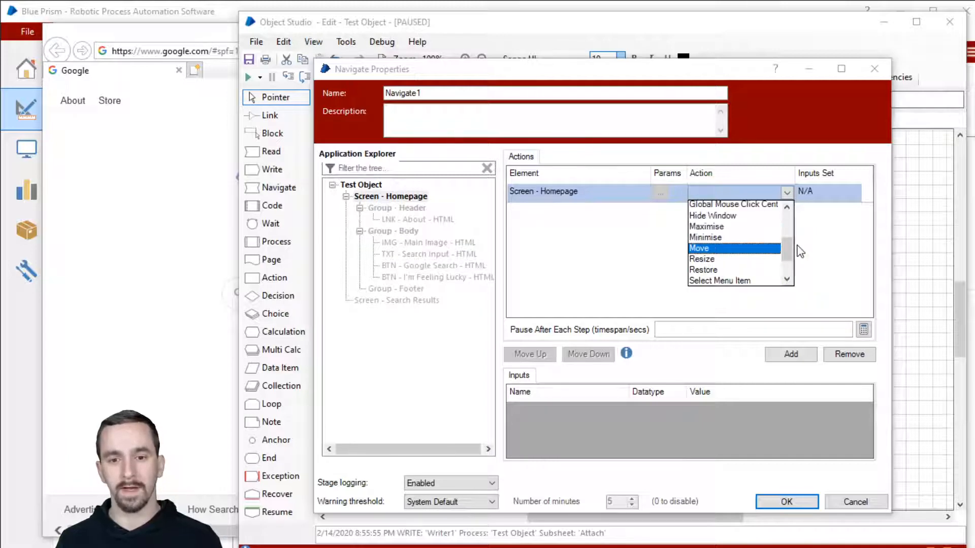
{"action": "left_click", "coordinate": [732, 163]}
{"action": "left_click", "coordinate": [786, 502]}
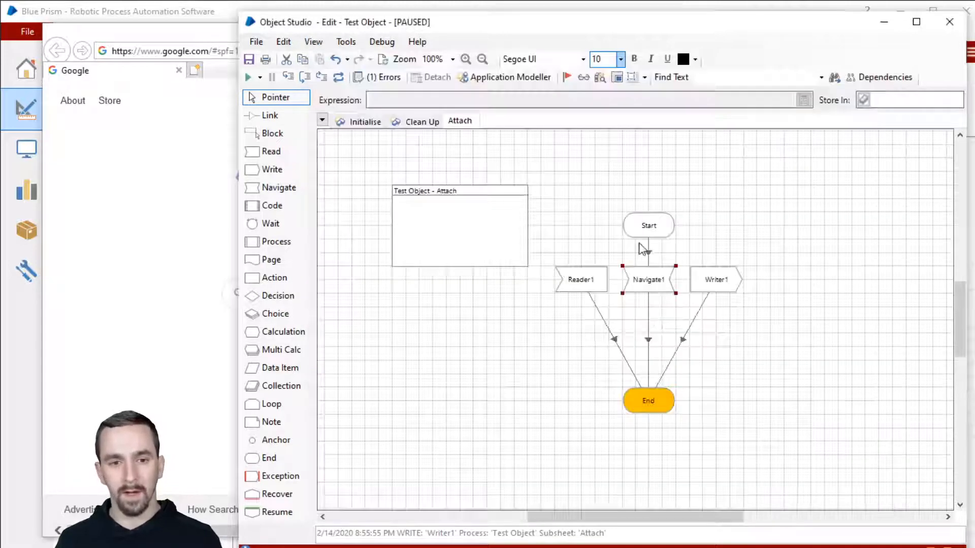
Change Screen - Homepage's type to Button and review Navigate1's available actions.
{"action": "left_click", "coordinate": [507, 76]}
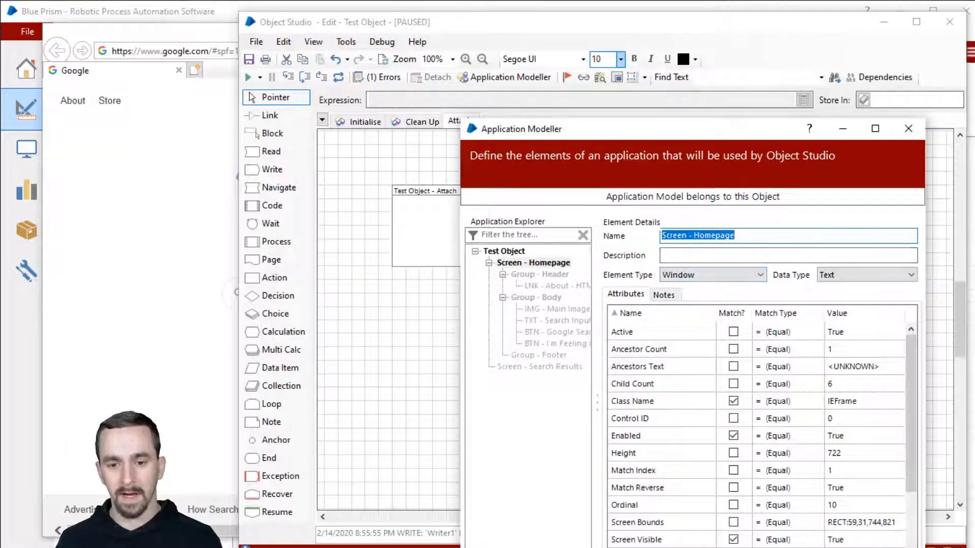
{"action": "left_click", "coordinate": [732, 280]}
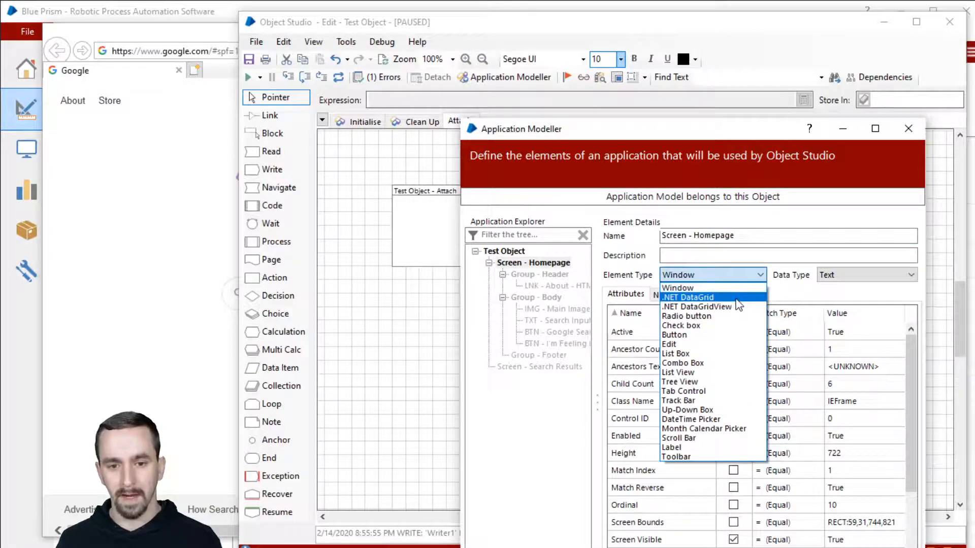
{"action": "left_click", "coordinate": [733, 335]}
{"action": "left_click", "coordinate": [835, 547]}
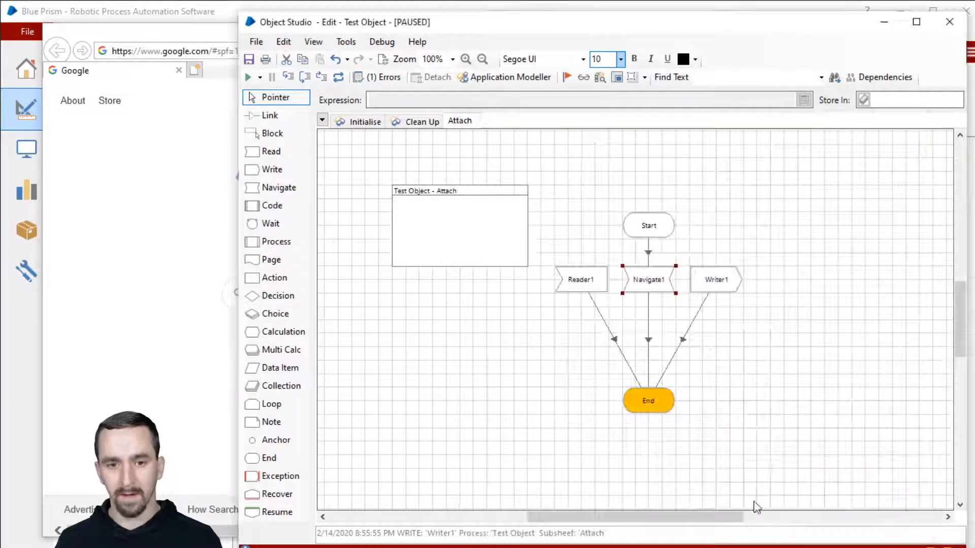
{"action": "double_click", "coordinate": [638, 285]}
{"action": "left_click", "coordinate": [736, 191]}
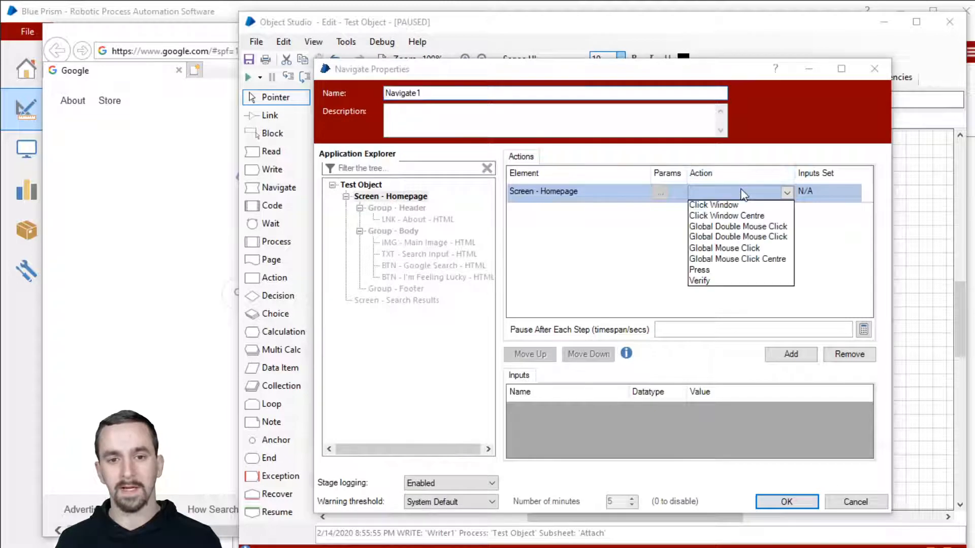
{"action": "left_click", "coordinate": [735, 235]}
{"action": "left_click", "coordinate": [786, 502]}
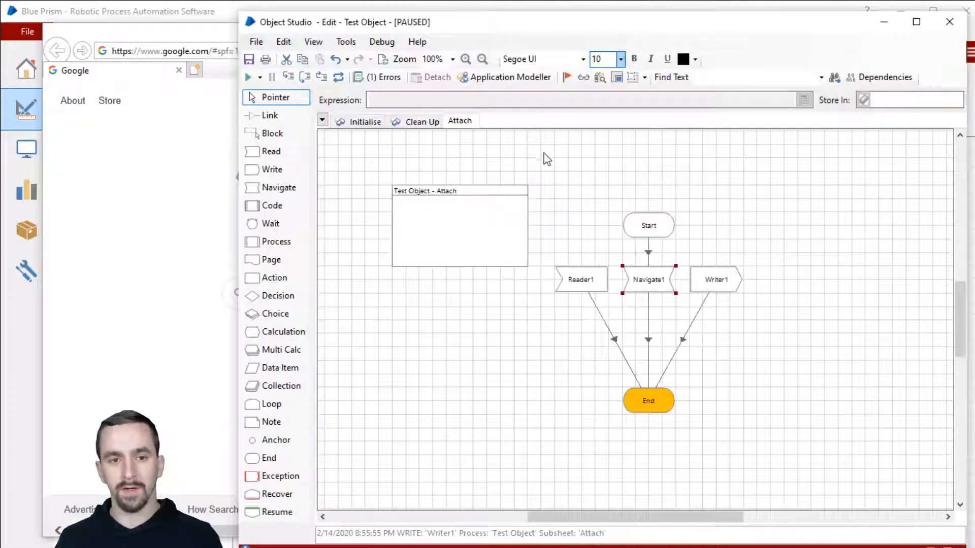
Change the element type to Tree View and review Navigate1's actions again.
{"action": "left_click", "coordinate": [526, 84]}
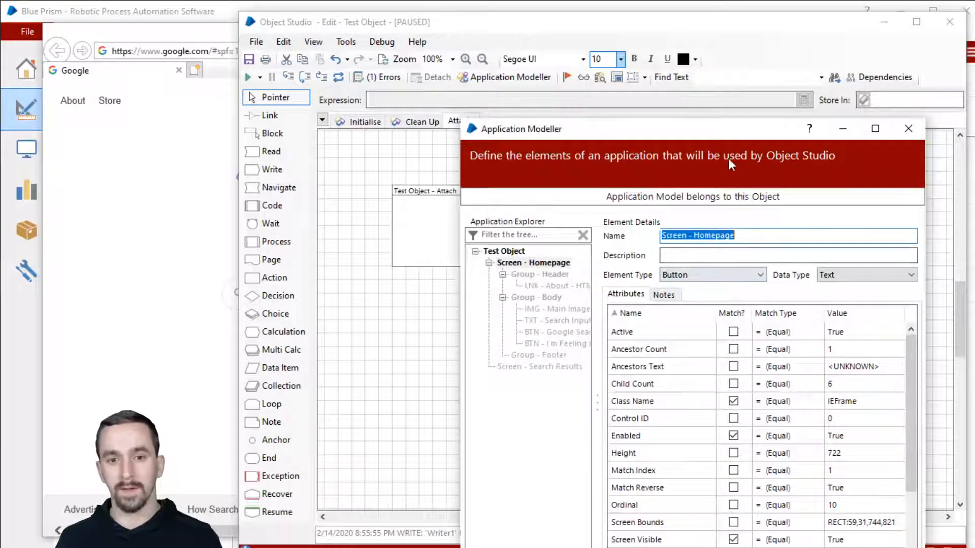
{"action": "left_click_drag", "start_coordinate": [725, 137], "coordinate": [704, 49]}
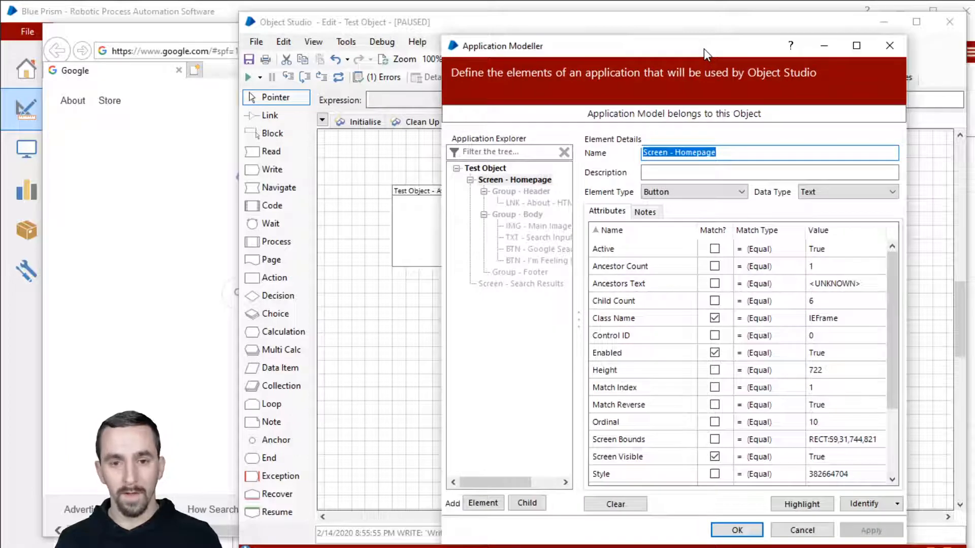
{"action": "left_click", "coordinate": [732, 192]}
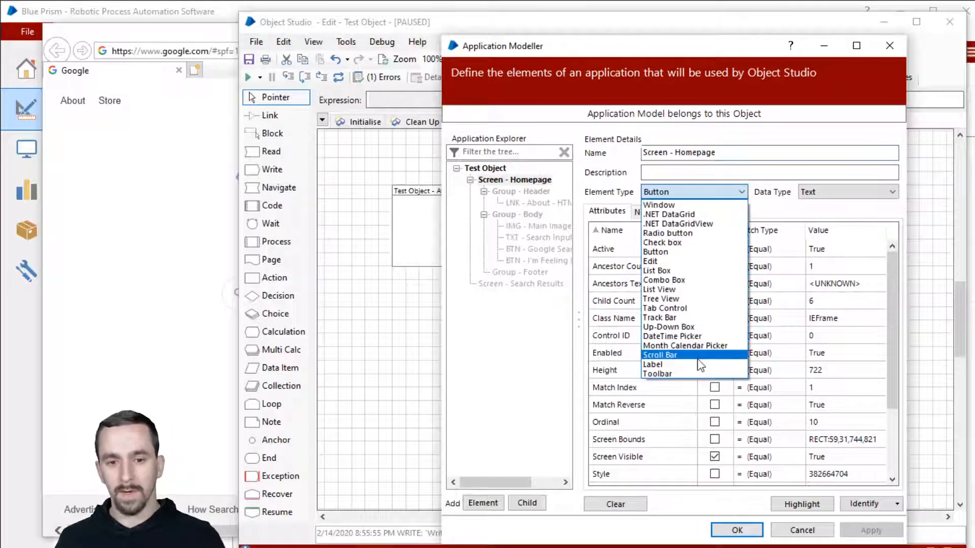
{"action": "left_click", "coordinate": [685, 299]}
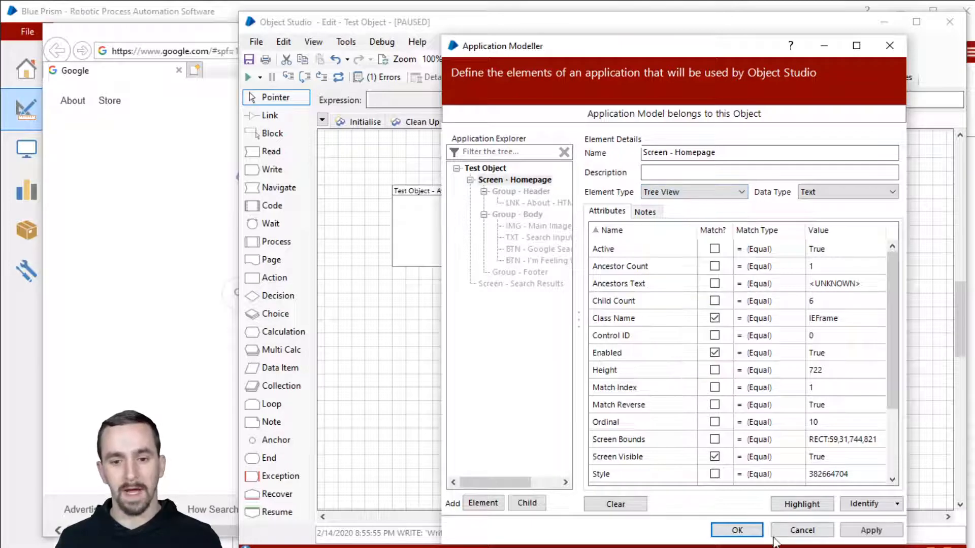
{"action": "left_click", "coordinate": [735, 528]}
{"action": "double_click", "coordinate": [662, 283]}
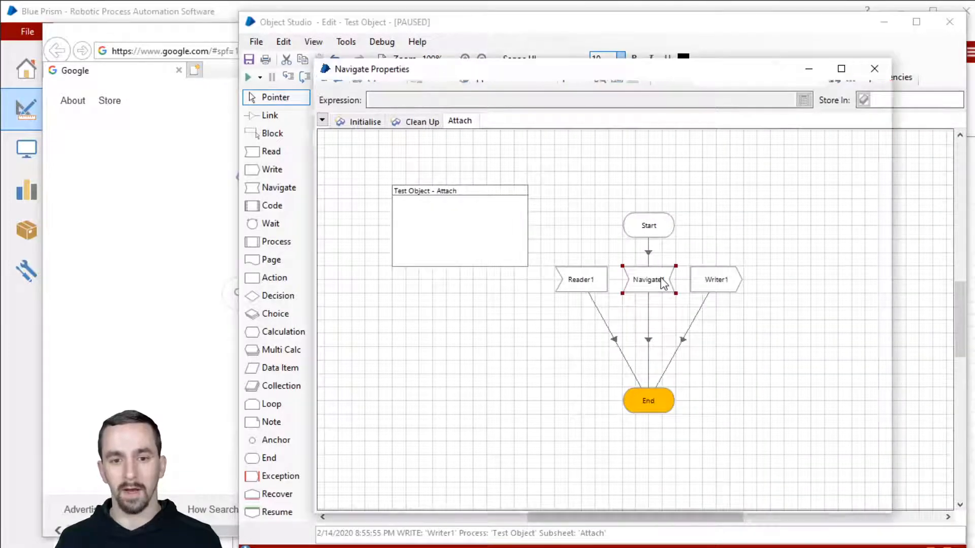
{"action": "left_click", "coordinate": [727, 193]}
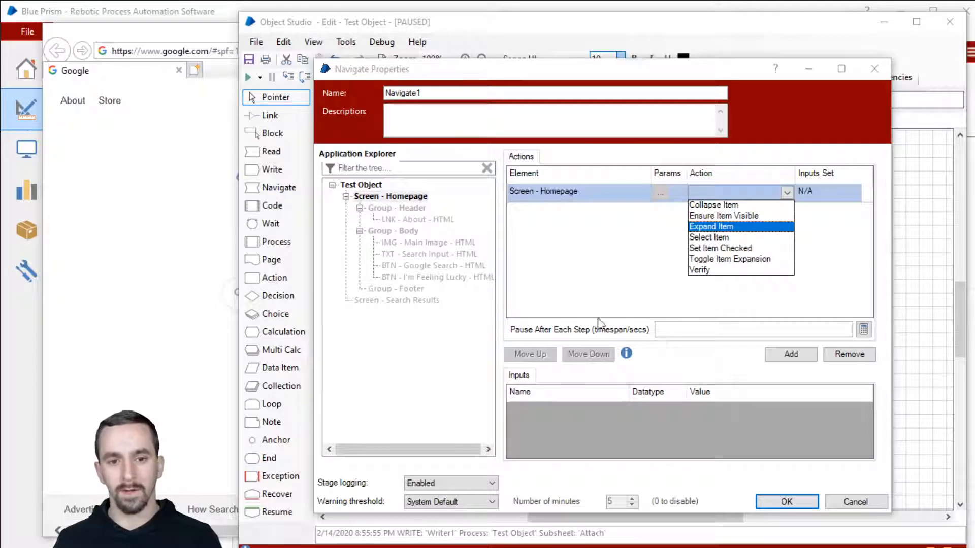
{"action": "left_click", "coordinate": [840, 259]}
{"action": "left_click", "coordinate": [812, 502]}
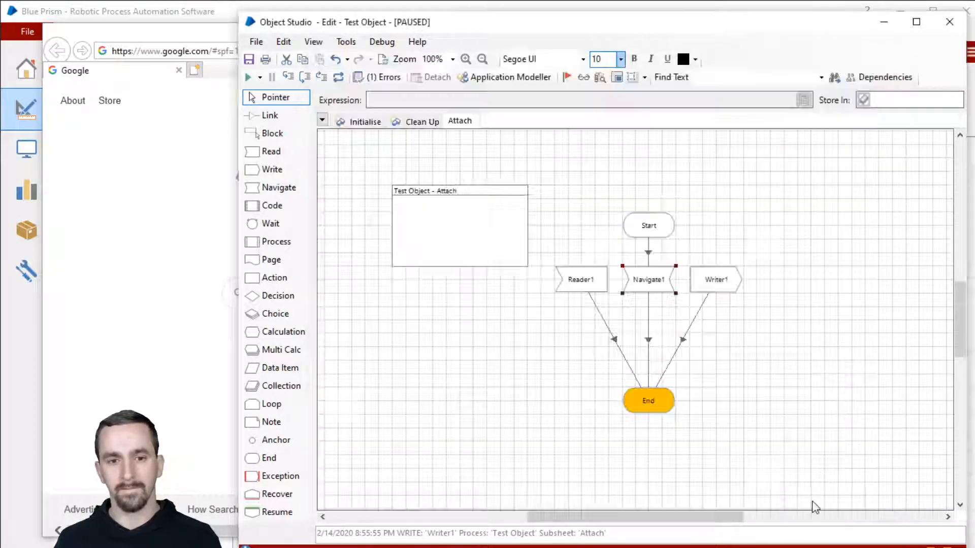
Set Screen - Homepage back to a Window element and sort attributes by Match?
{"action": "left_click", "coordinate": [517, 77]}
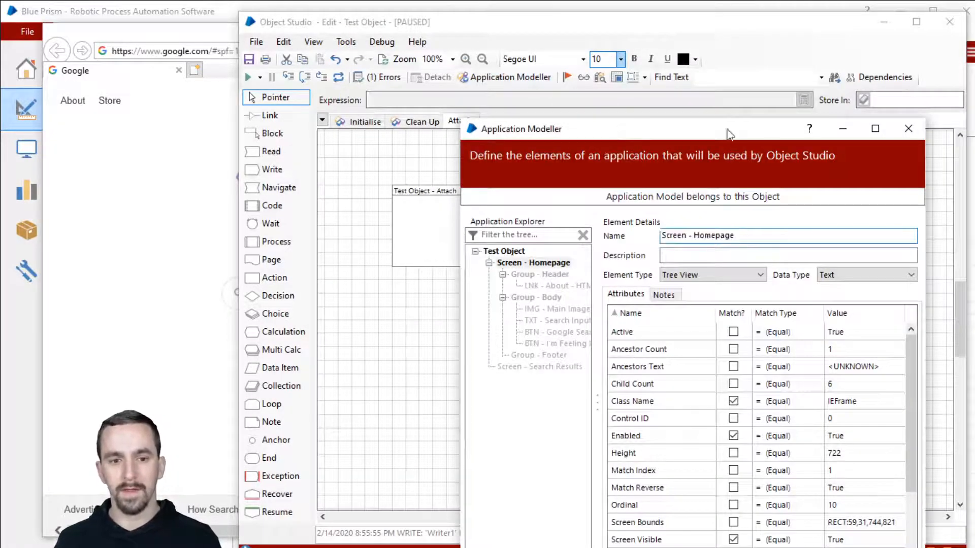
{"action": "left_click_drag", "start_coordinate": [711, 128], "coordinate": [664, 22]}
{"action": "left_click", "coordinate": [665, 168]}
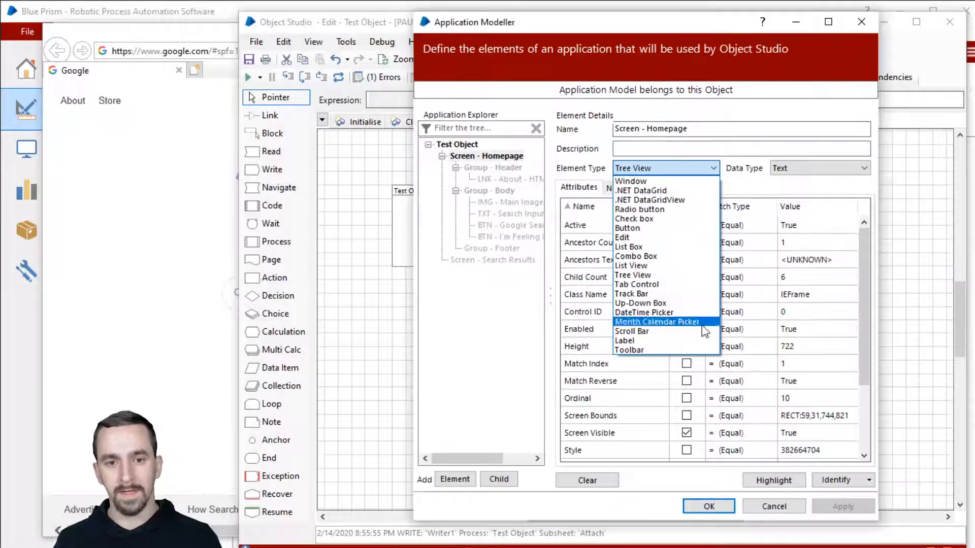
{"action": "left_click", "coordinate": [675, 182]}
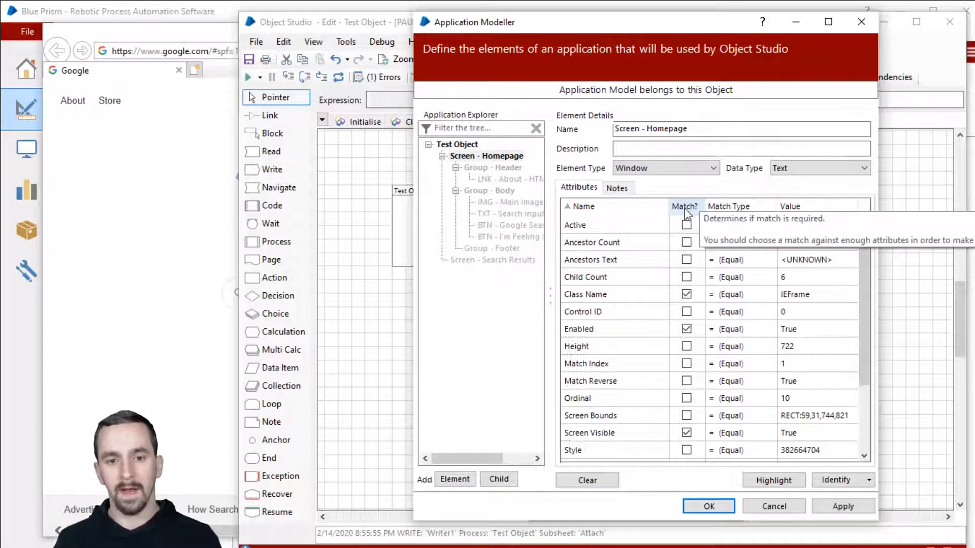
{"action": "left_click", "coordinate": [685, 207]}
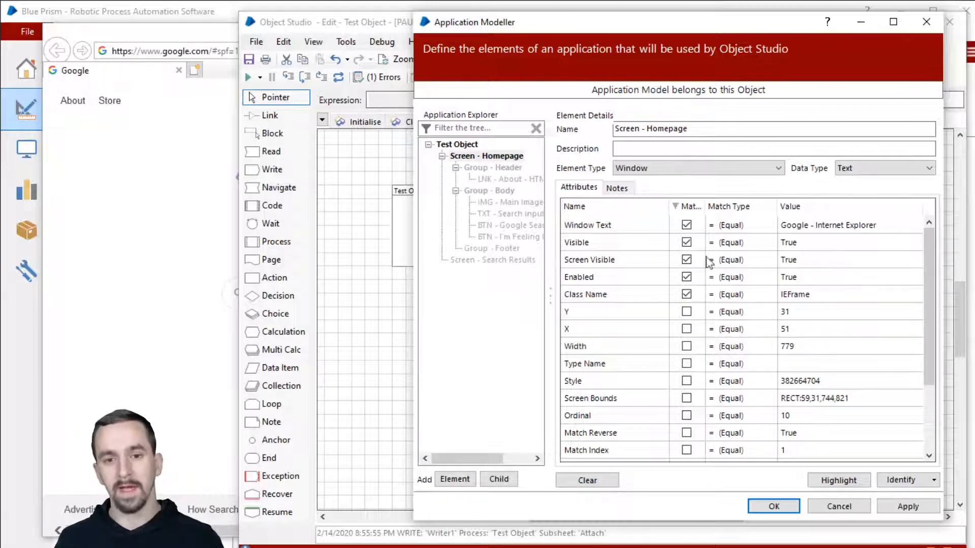
Stop matching on Visible and Screen Visible, keeping Window Text, Enabled and Class Name.
{"action": "left_click", "coordinate": [664, 243]}
{"action": "left_click", "coordinate": [643, 261]}
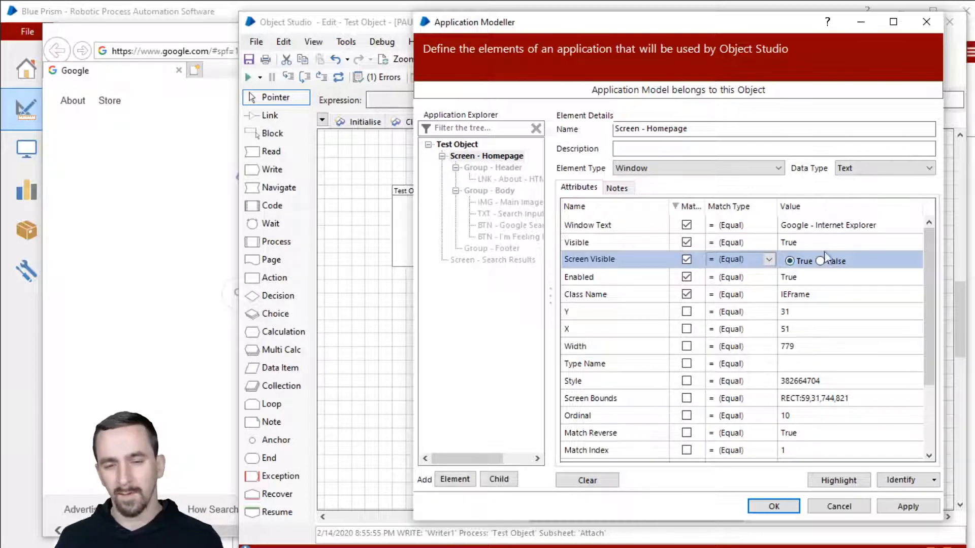
{"action": "left_click", "coordinate": [686, 258]}
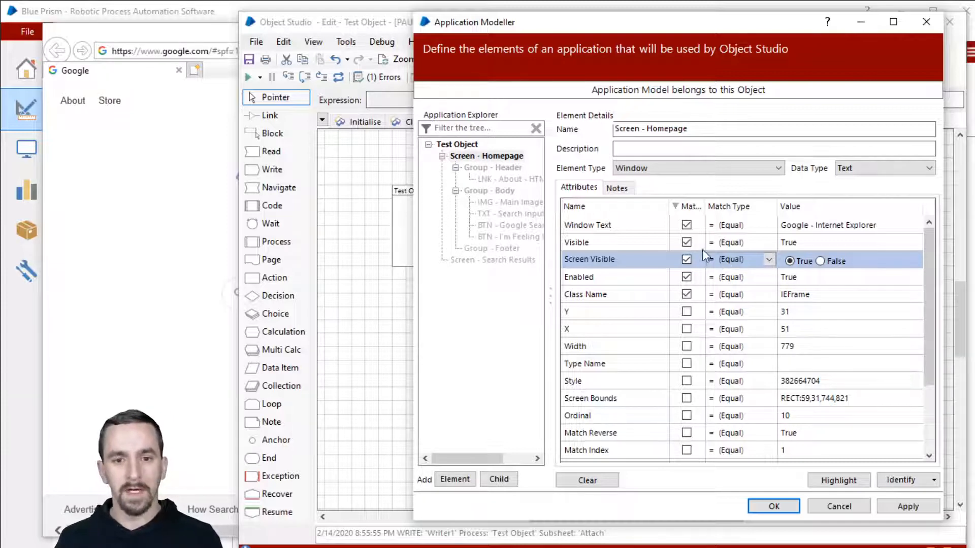
{"action": "left_click", "coordinate": [690, 243]}
{"action": "left_click", "coordinate": [688, 260]}
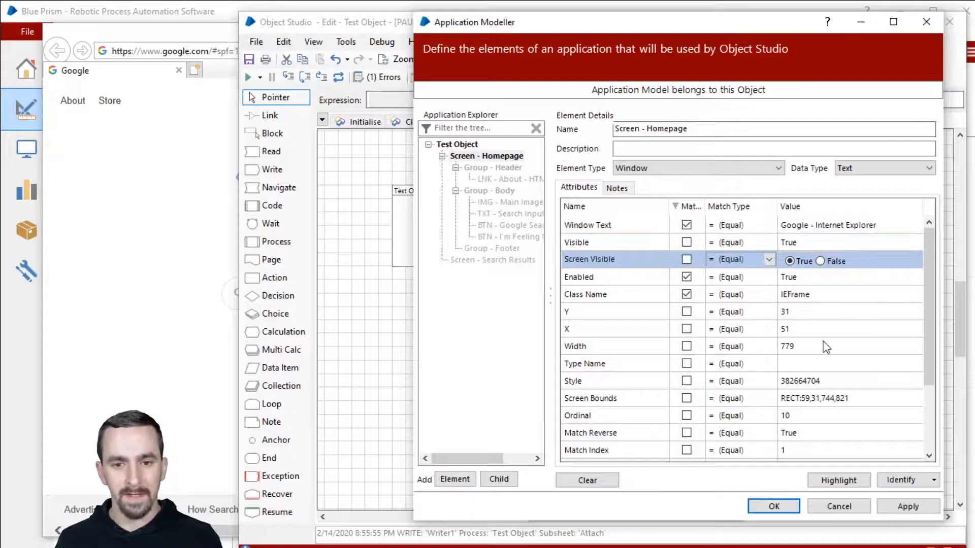
{"action": "left_click", "coordinate": [686, 206]}
{"action": "left_click", "coordinate": [687, 206]}
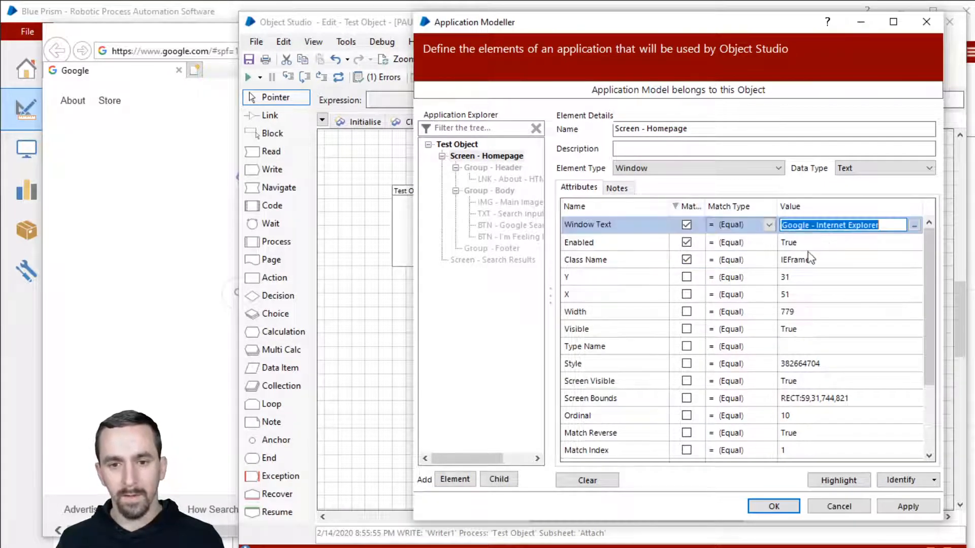
{"action": "left_click", "coordinate": [595, 228]}
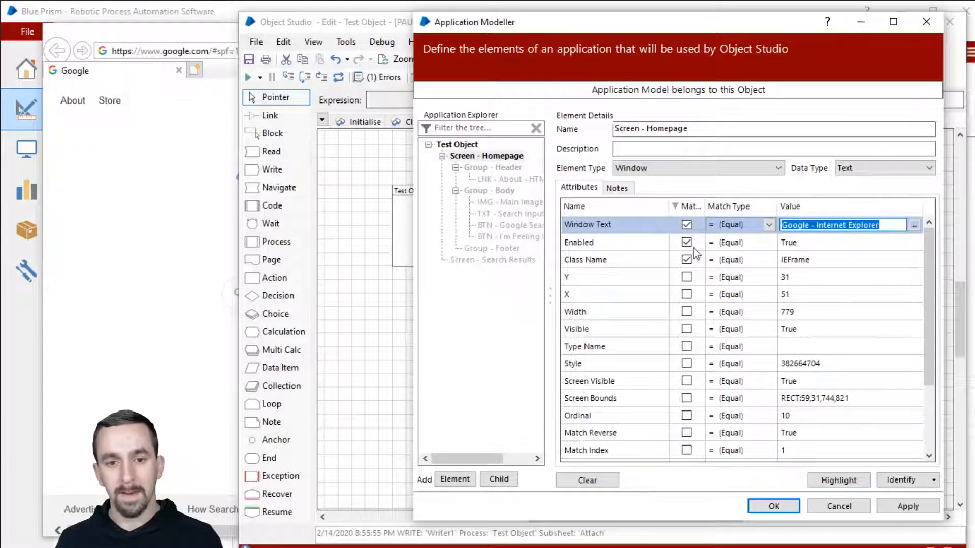
{"action": "left_click", "coordinate": [651, 246]}
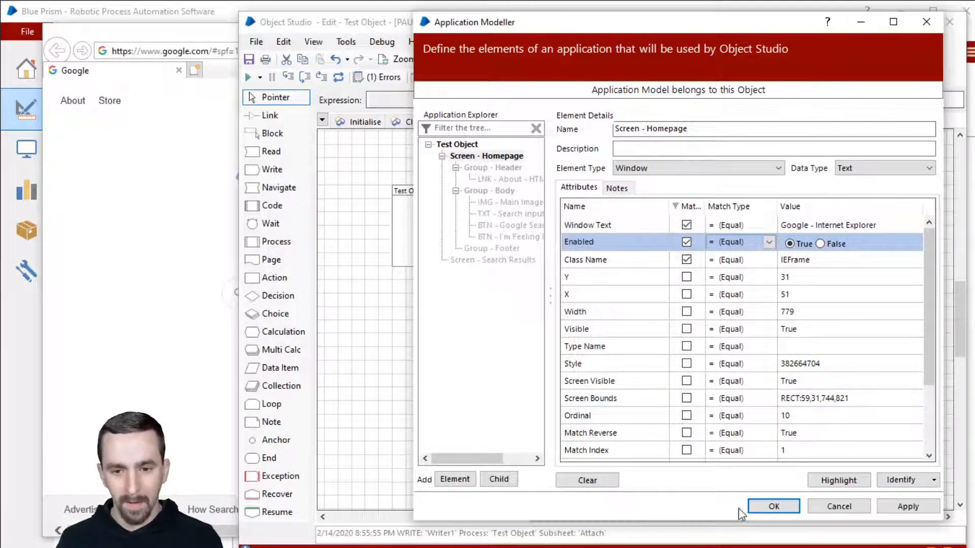
{"action": "left_click", "coordinate": [159, 319]}
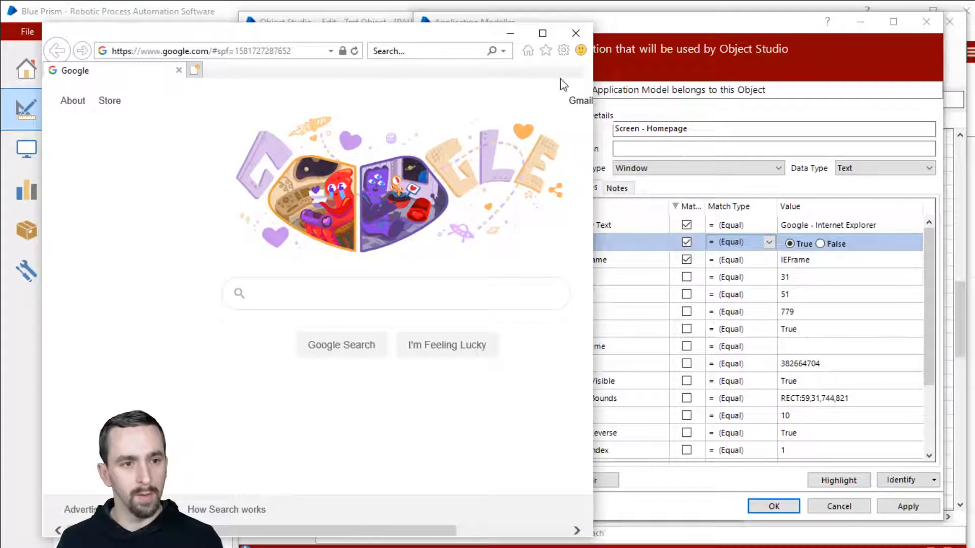
Open IE's Print dialog and test Highlight, which fails to match the window.
{"action": "left_click", "coordinate": [563, 50]}
{"action": "mouse_move", "coordinate": [459, 71]}
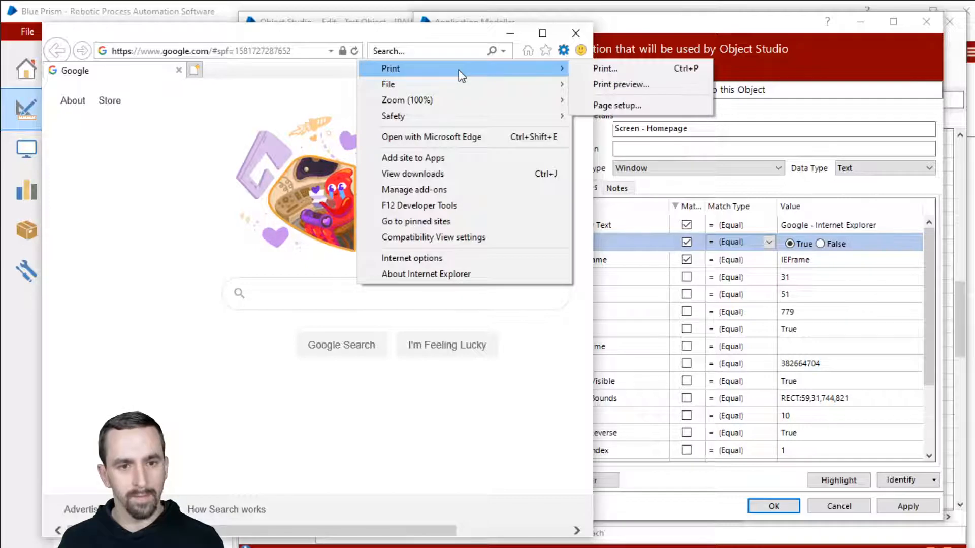
{"action": "left_click", "coordinate": [611, 68]}
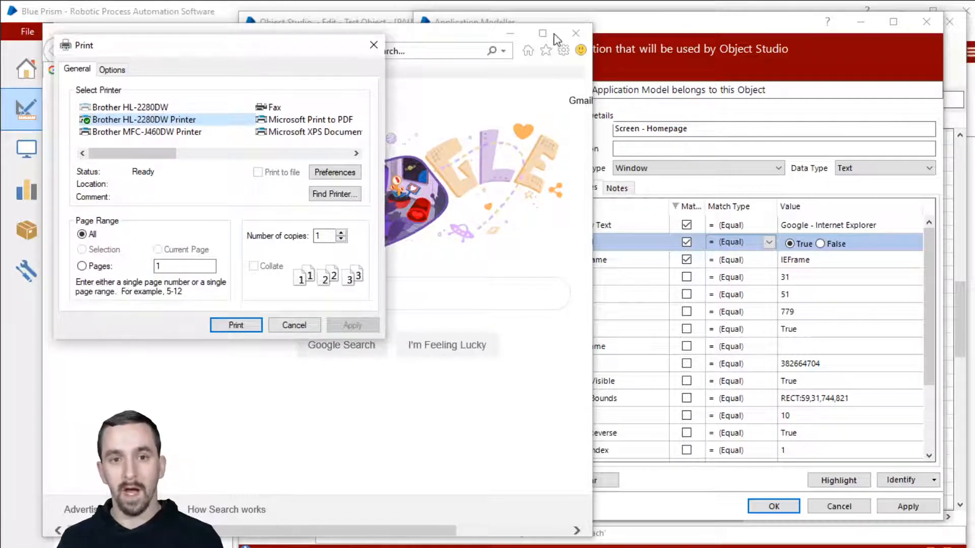
{"action": "left_click", "coordinate": [801, 43]}
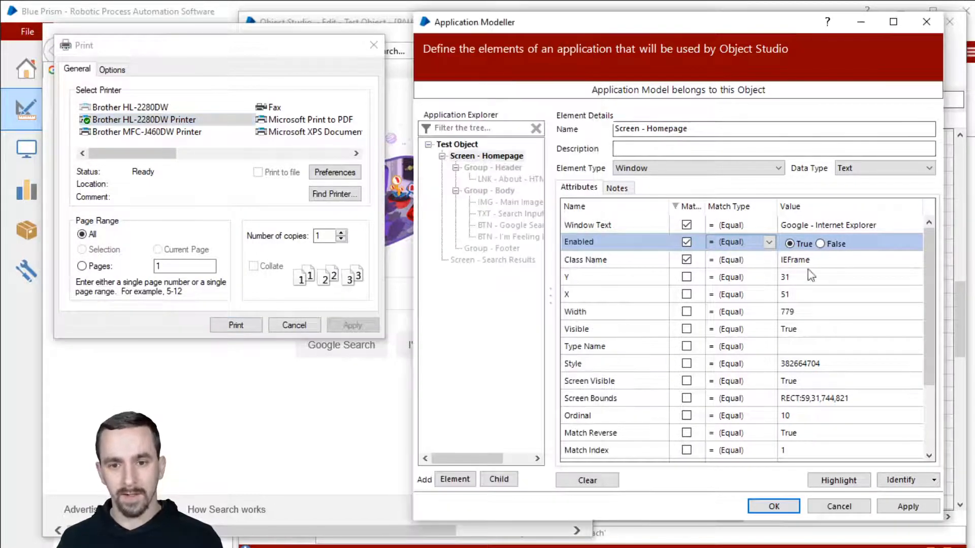
{"action": "left_click", "coordinate": [855, 482]}
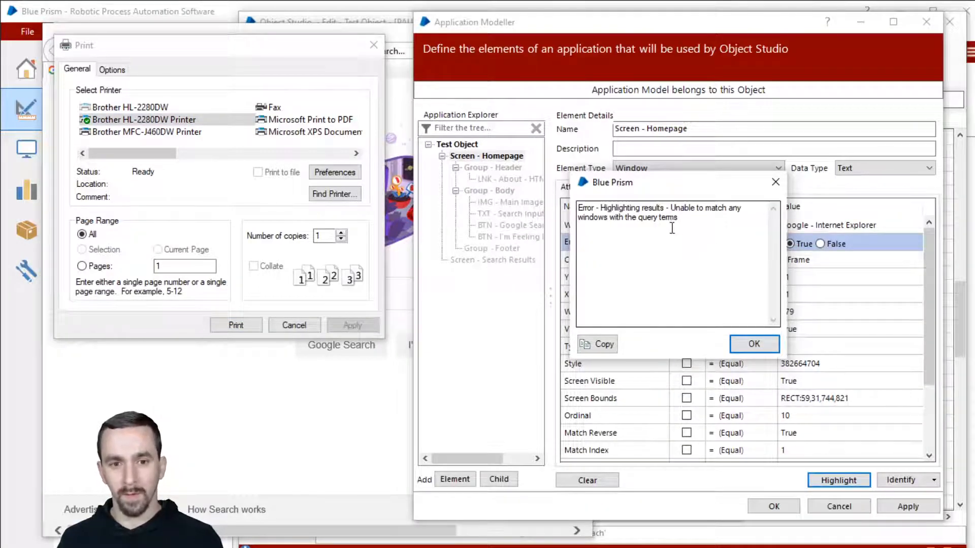
{"action": "left_click", "coordinate": [754, 344]}
Cancel printing, highlight the browser window successfully, then reopen the Print dialog.
{"action": "left_click", "coordinate": [294, 325]}
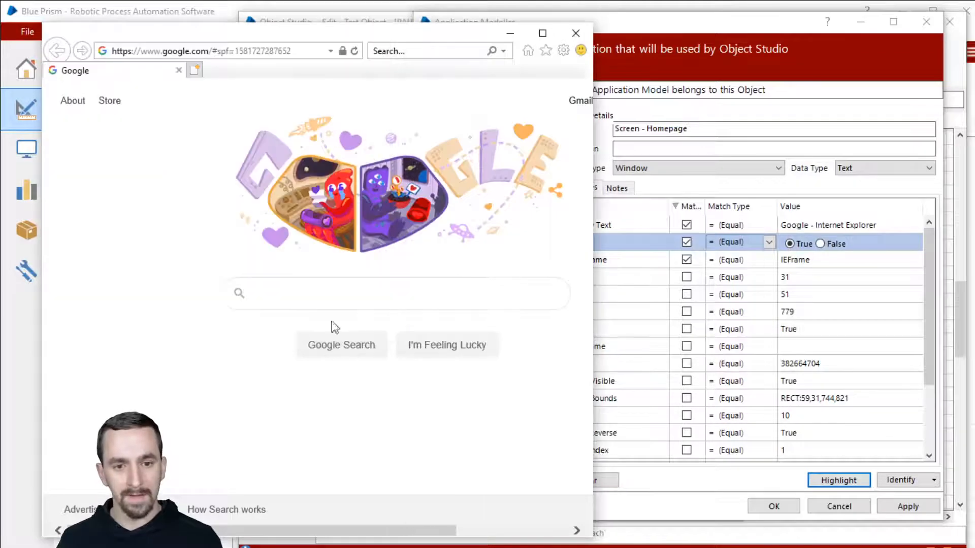
{"action": "left_click", "coordinate": [634, 386]}
{"action": "left_click", "coordinate": [843, 480]}
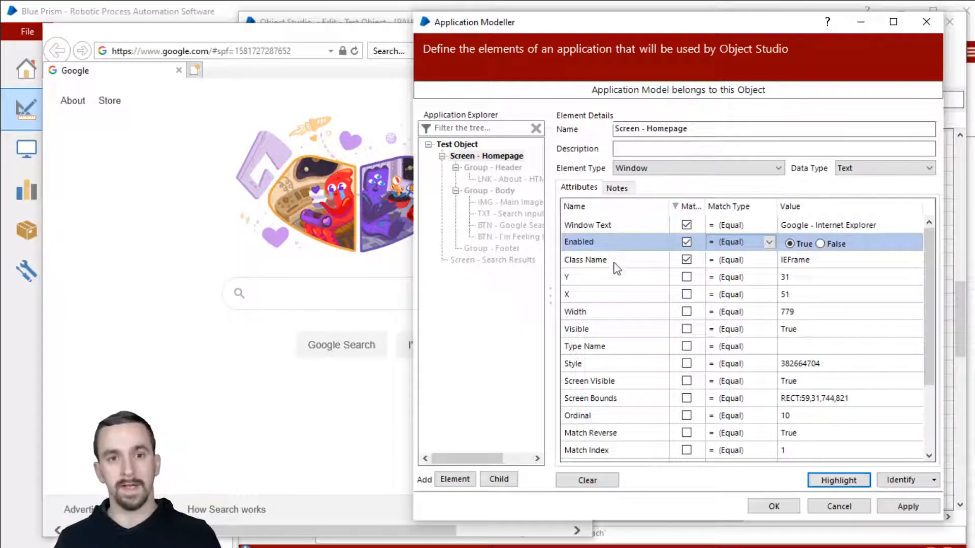
{"action": "left_click", "coordinate": [298, 40]}
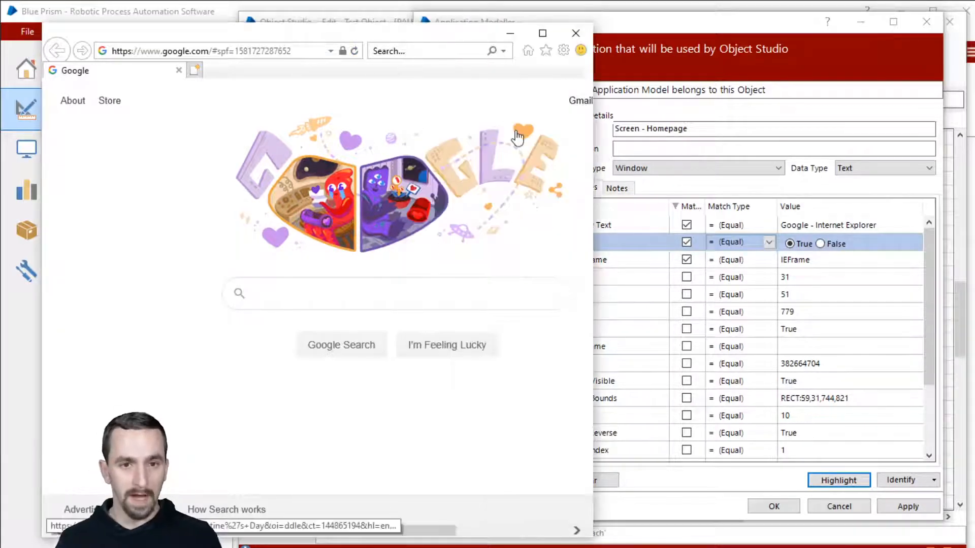
{"action": "left_click", "coordinate": [563, 50]}
{"action": "mouse_move", "coordinate": [532, 72]}
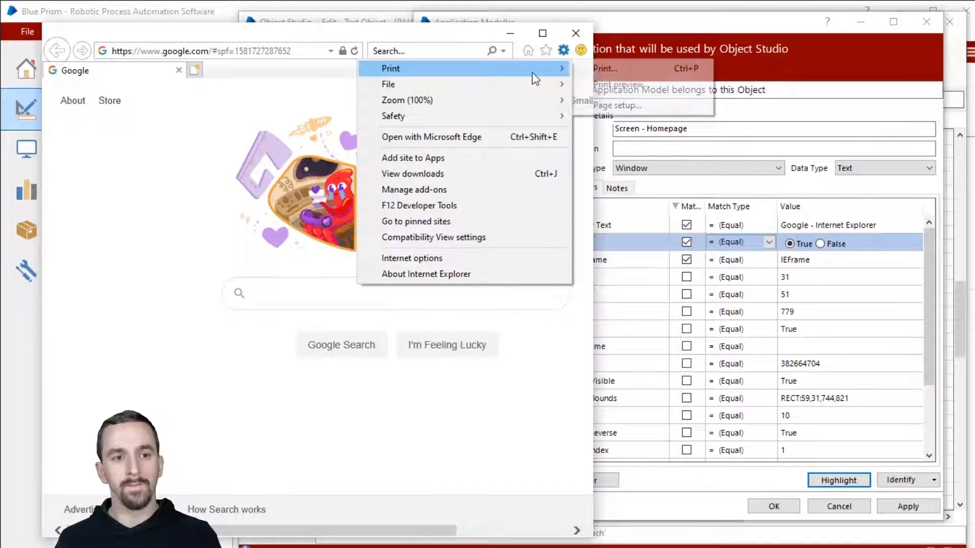
{"action": "left_click", "coordinate": [602, 69]}
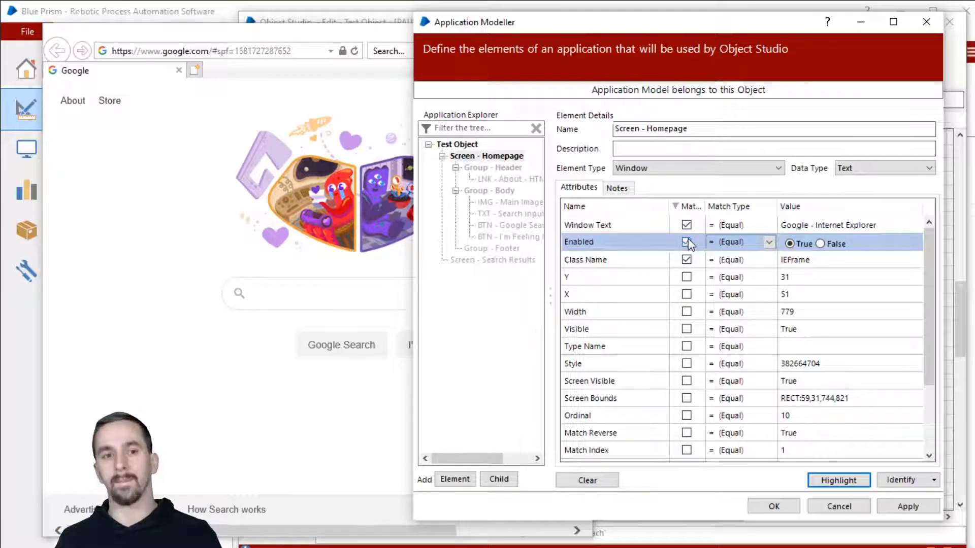
Bring the Google window forward and open its Print dialog via Tools > Print.
{"action": "left_click", "coordinate": [277, 36]}
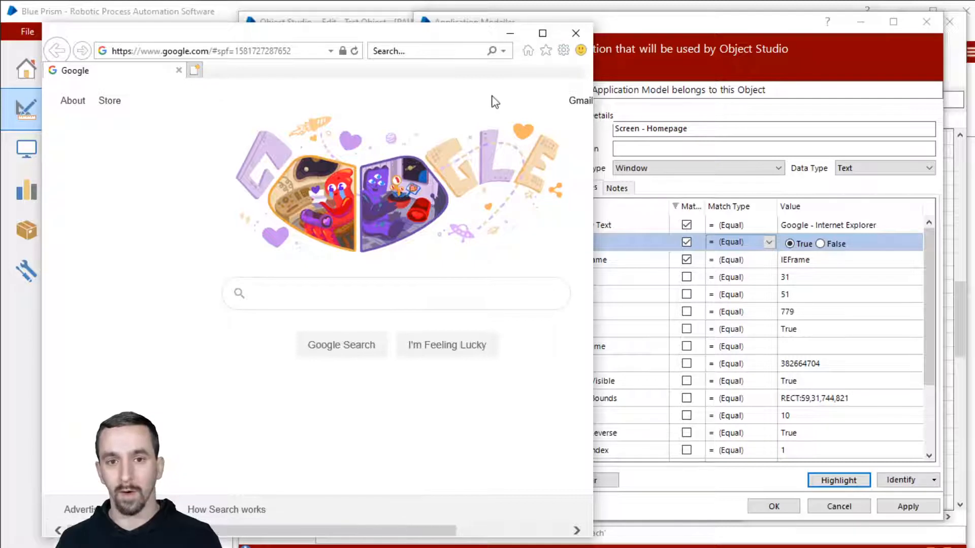
{"action": "left_click", "coordinate": [789, 25]}
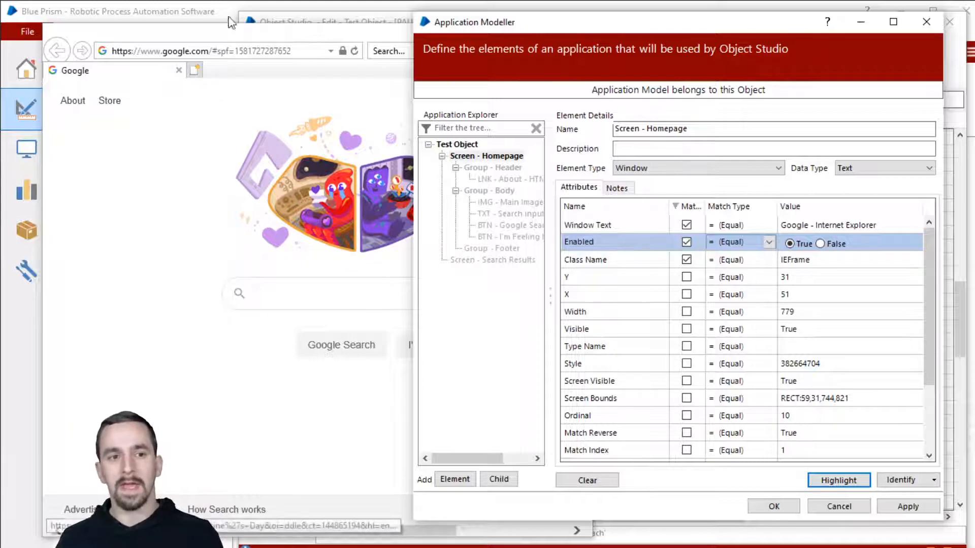
{"action": "left_click", "coordinate": [254, 38]}
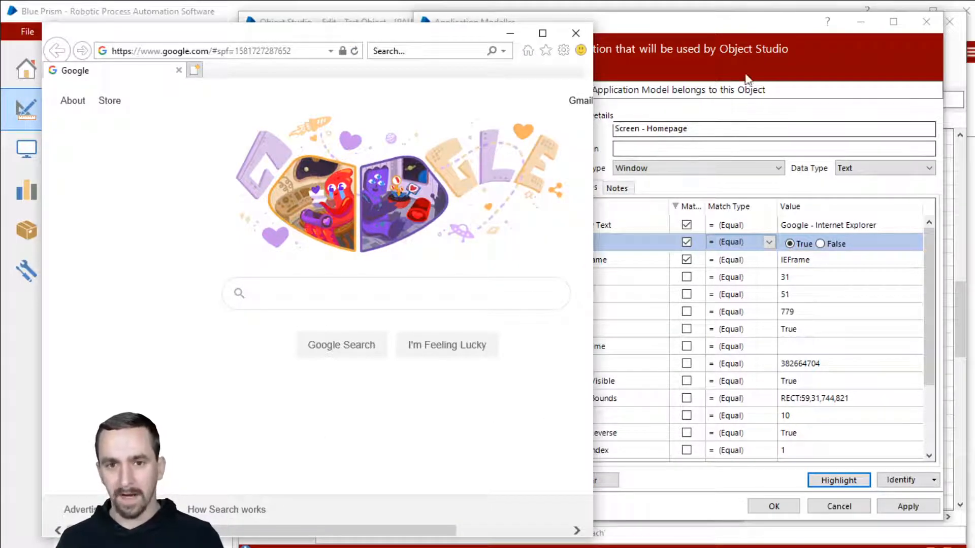
{"action": "left_click", "coordinate": [658, 196]}
{"action": "left_click", "coordinate": [304, 42]}
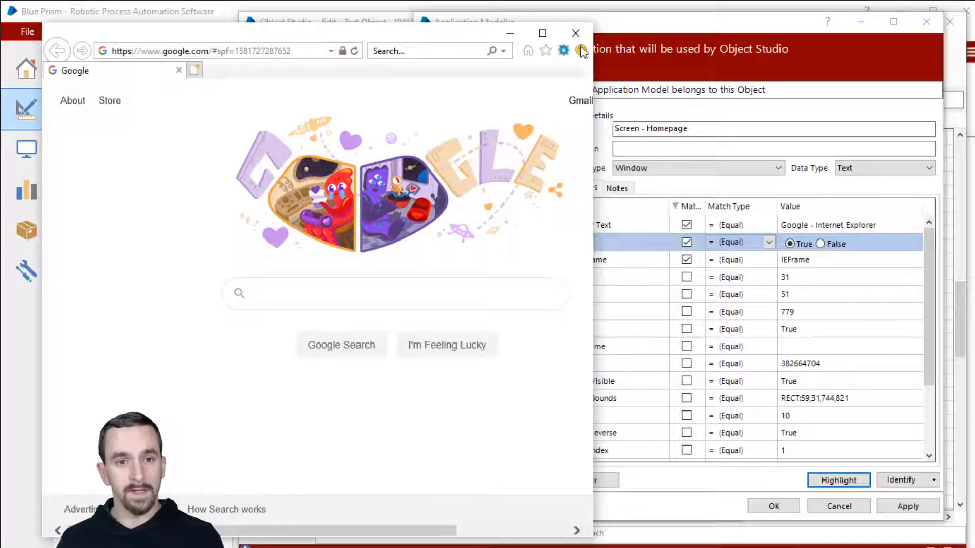
{"action": "left_click", "coordinate": [564, 51]}
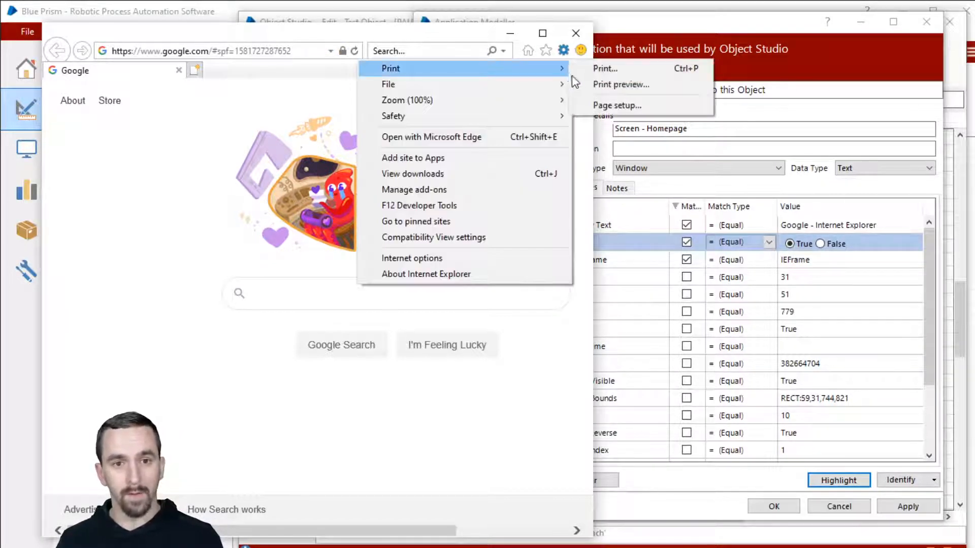
{"action": "left_click", "coordinate": [599, 68]}
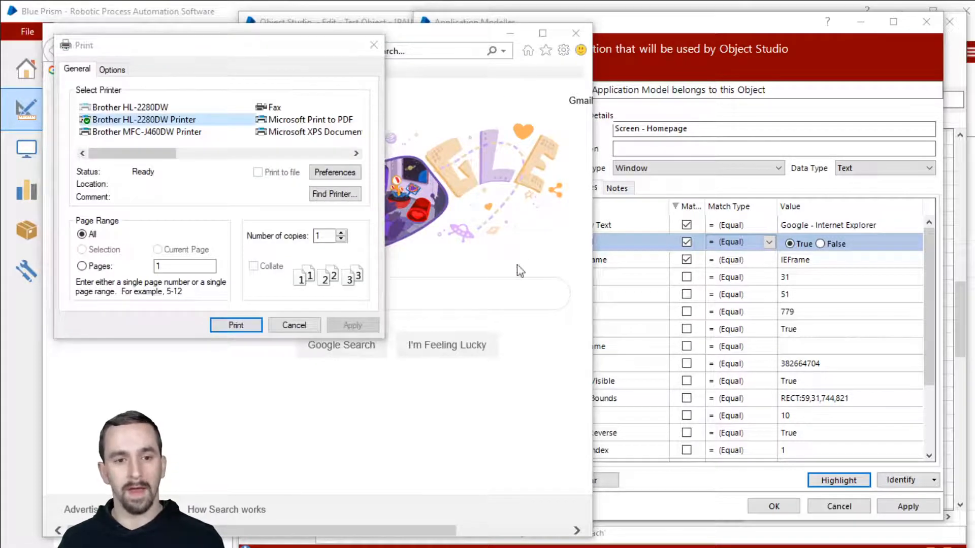
{"action": "left_click", "coordinate": [715, 30]}
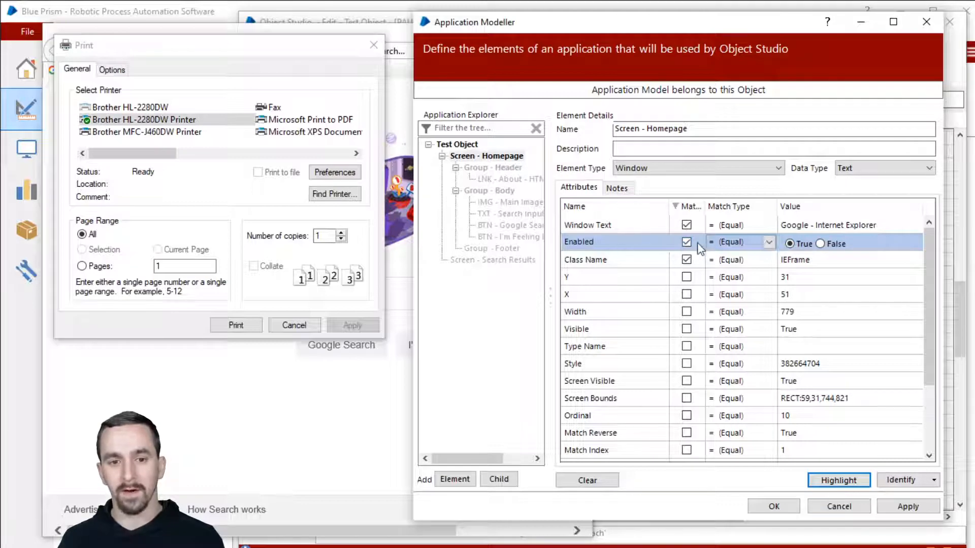
Add Enabled = True to the match criteria and test the highlight.
{"action": "left_click", "coordinate": [863, 482]}
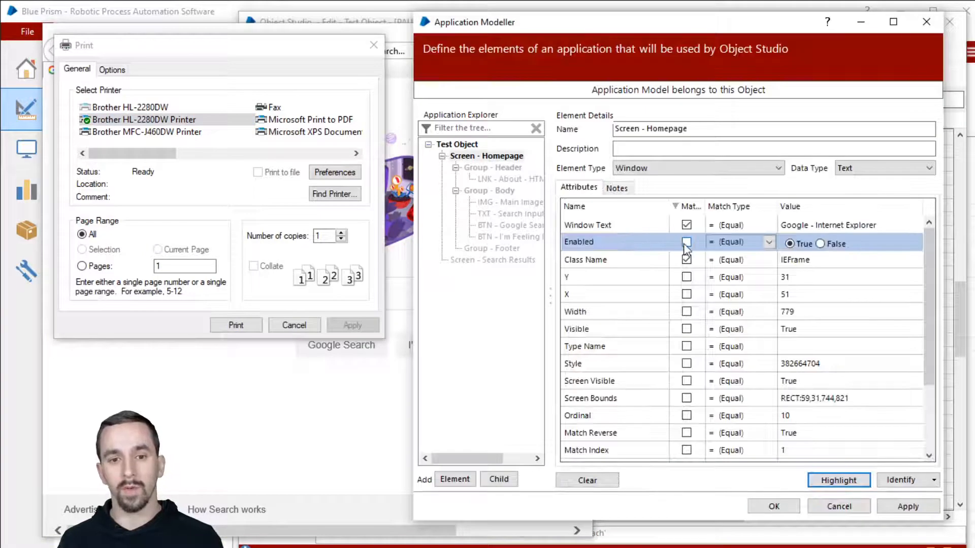
{"action": "left_click", "coordinate": [686, 242]}
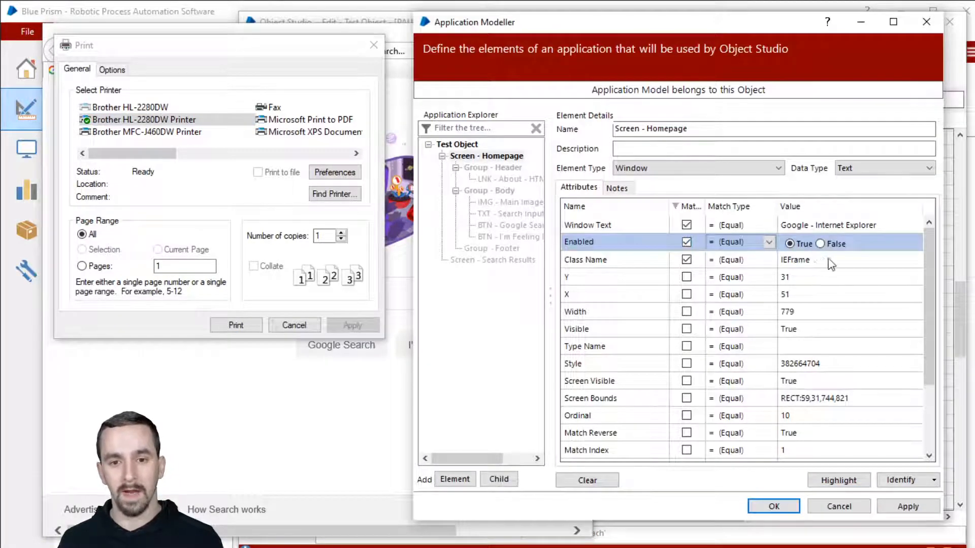
{"action": "left_click", "coordinate": [829, 245]}
{"action": "left_click", "coordinate": [812, 480]}
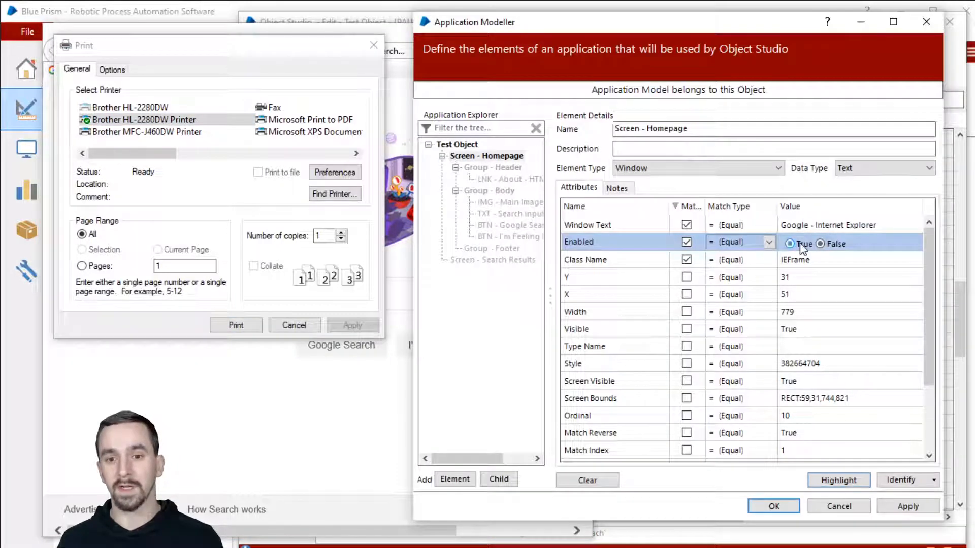
Switch Enabled's comparison to Not Equal and back to Equal, confirming no match with Print open.
{"action": "left_click", "coordinate": [743, 242]}
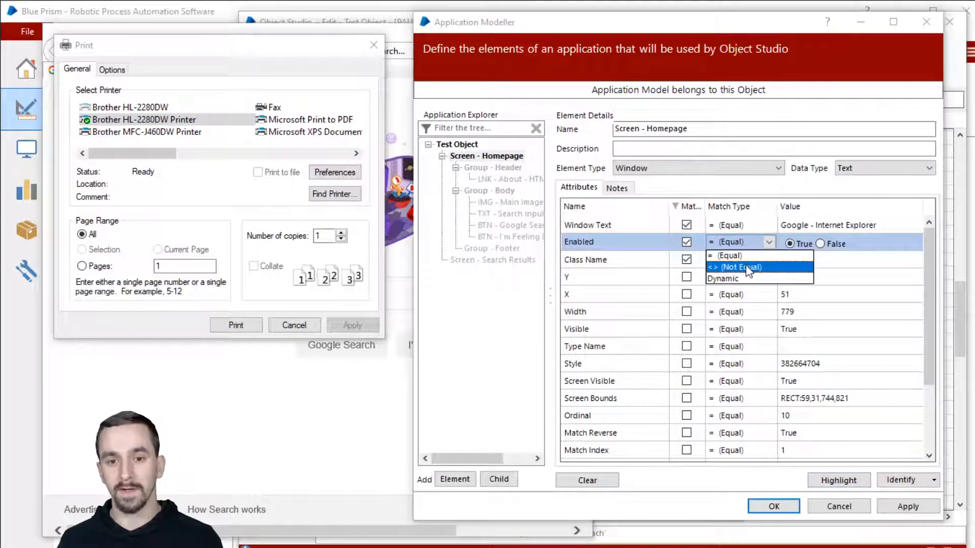
{"action": "left_click", "coordinate": [743, 255]}
{"action": "left_click", "coordinate": [853, 481]}
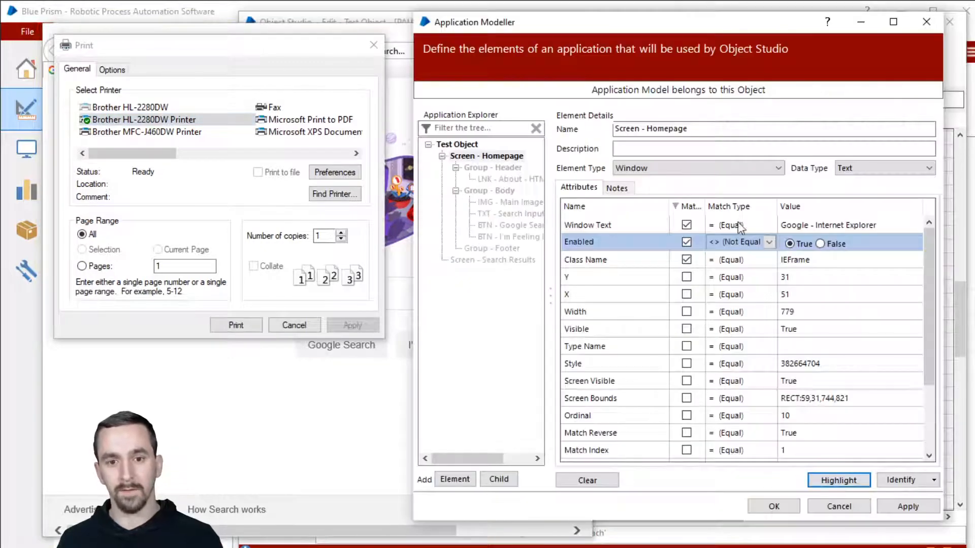
{"action": "left_click", "coordinate": [749, 244]}
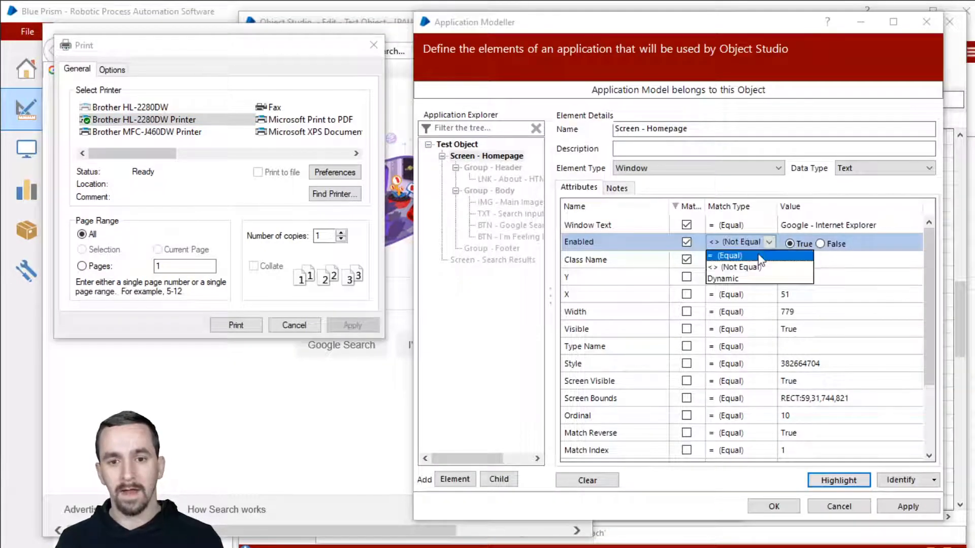
{"action": "left_click", "coordinate": [742, 256]}
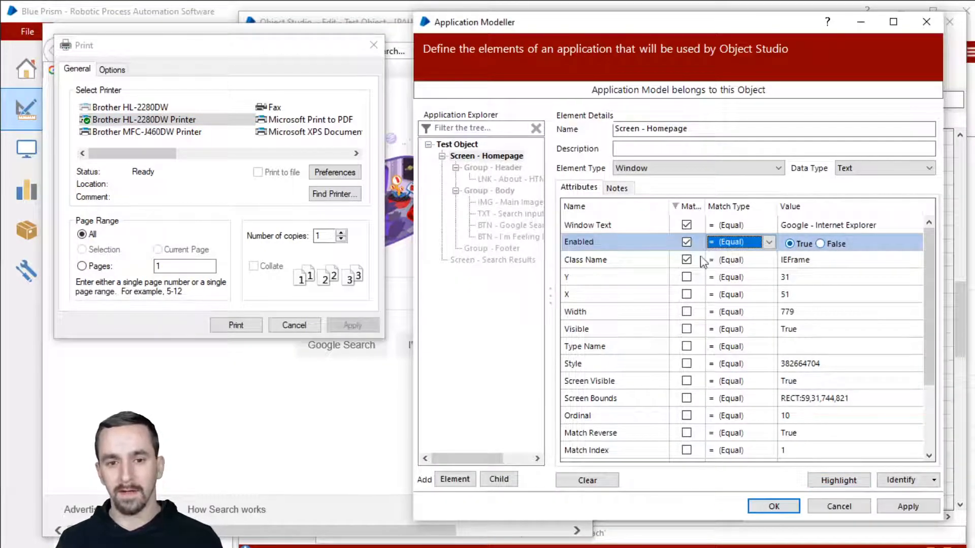
{"action": "left_click", "coordinate": [823, 483]}
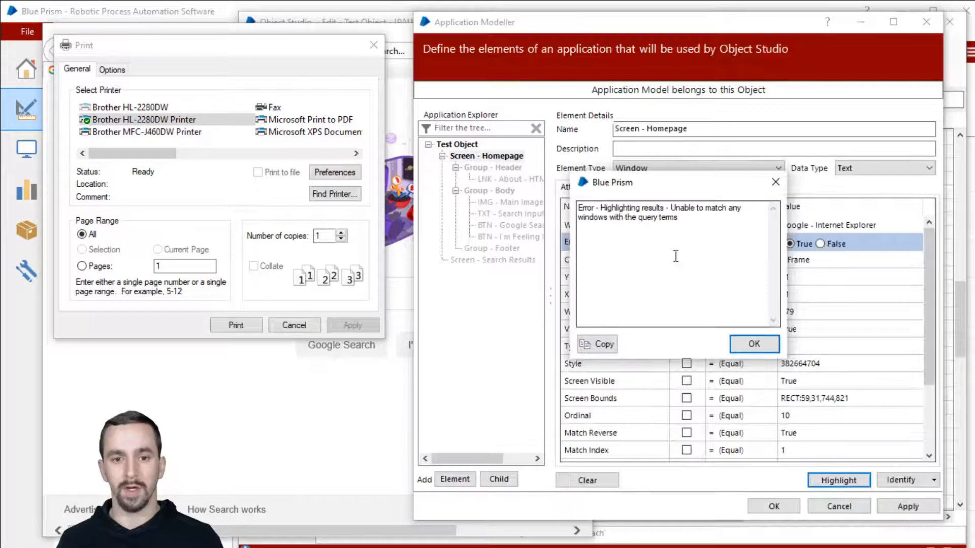
{"action": "left_click", "coordinate": [754, 344]}
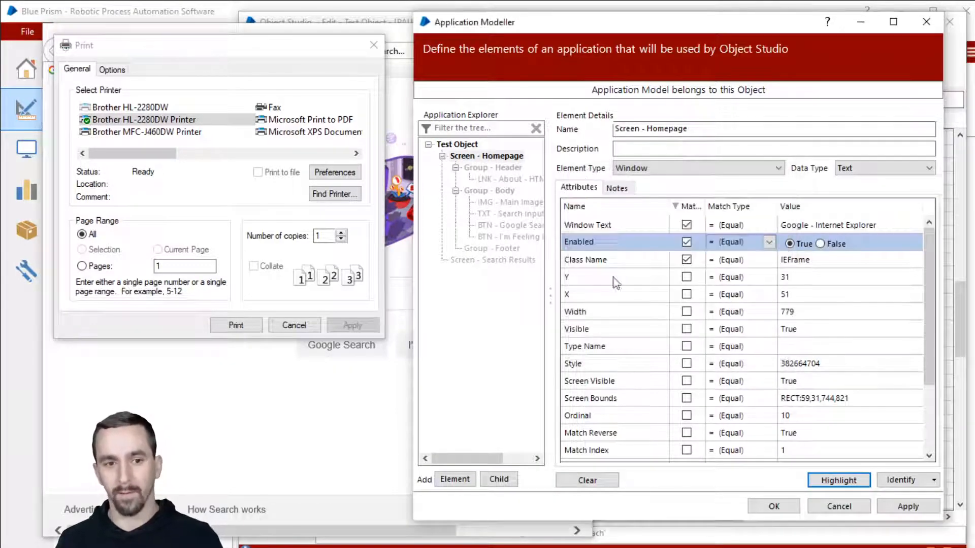
{"action": "left_click", "coordinate": [357, 423]}
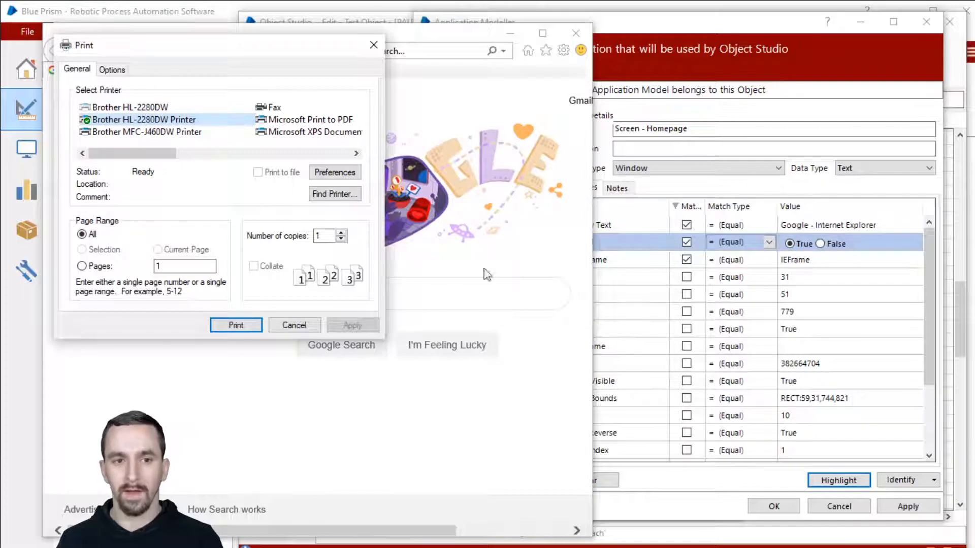
{"action": "left_click", "coordinate": [616, 260]}
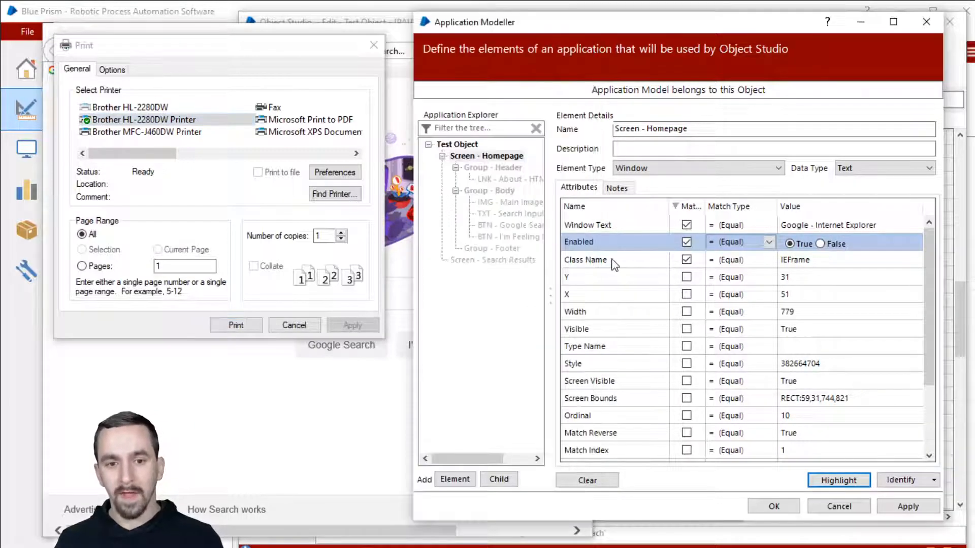
Toggle Class Name matching off and back on, inspecting the Window Text value.
{"action": "double_click", "coordinate": [814, 259]}
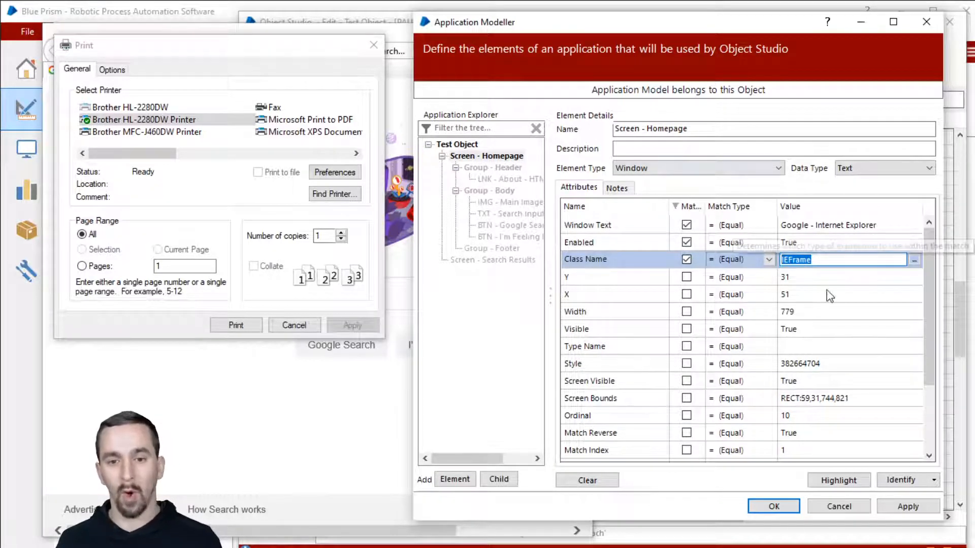
{"action": "left_click", "coordinate": [686, 225]}
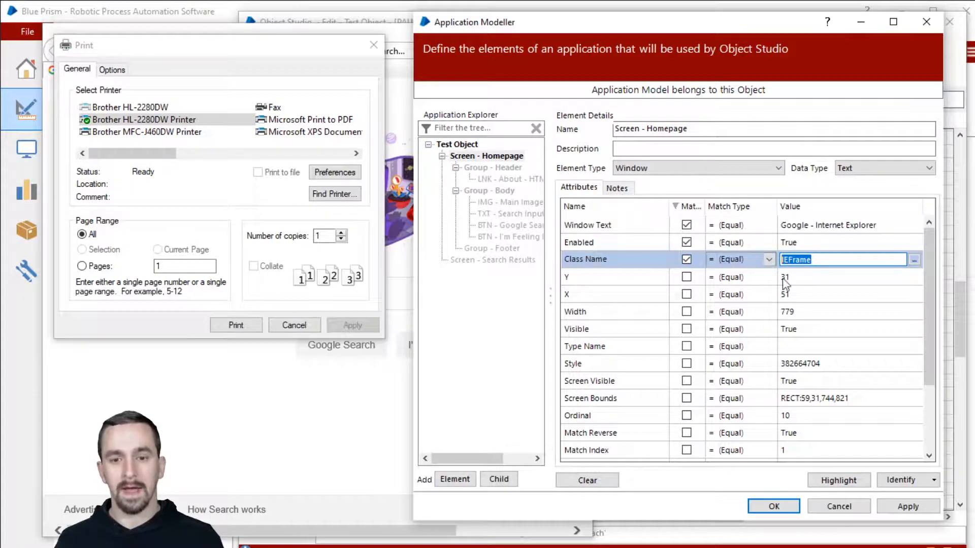
{"action": "left_click", "coordinate": [686, 268]}
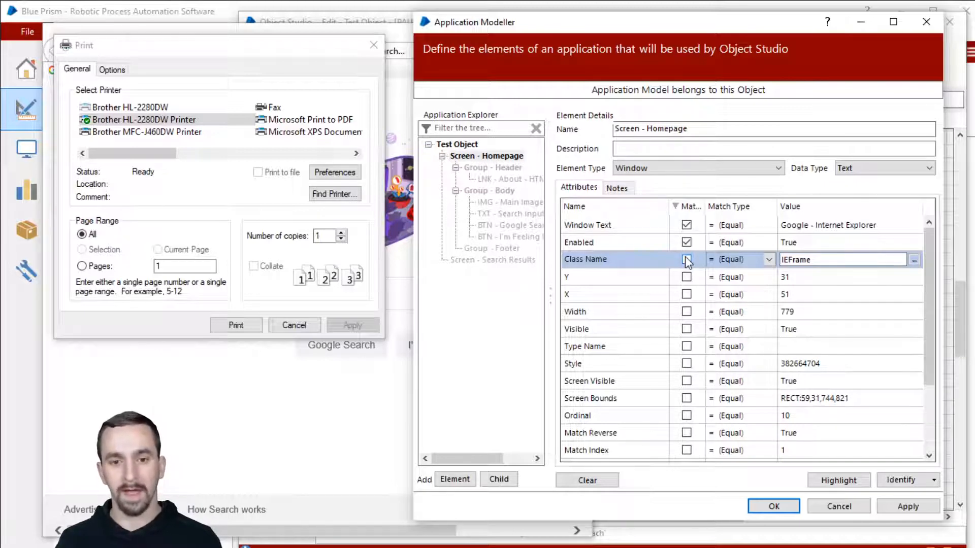
{"action": "left_click", "coordinate": [868, 228]}
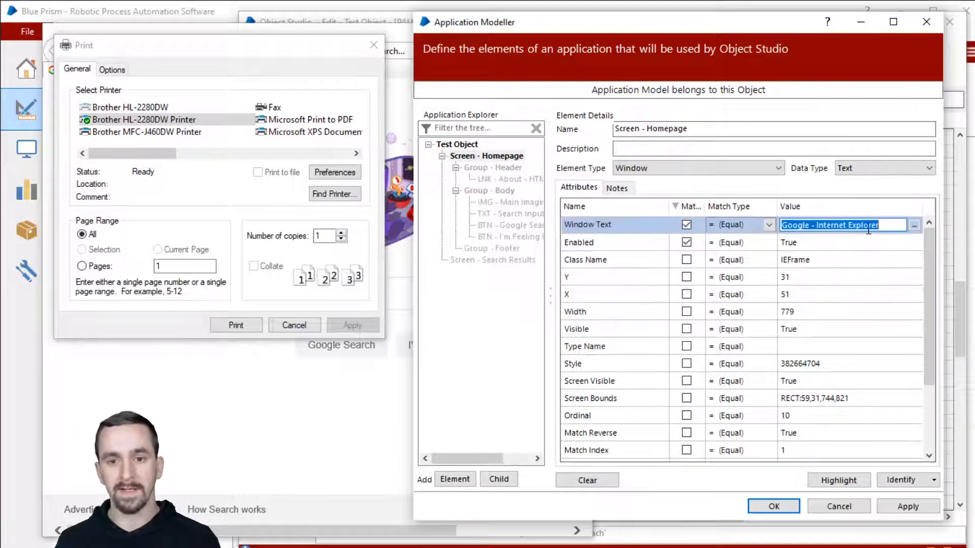
{"action": "left_click", "coordinate": [686, 259]}
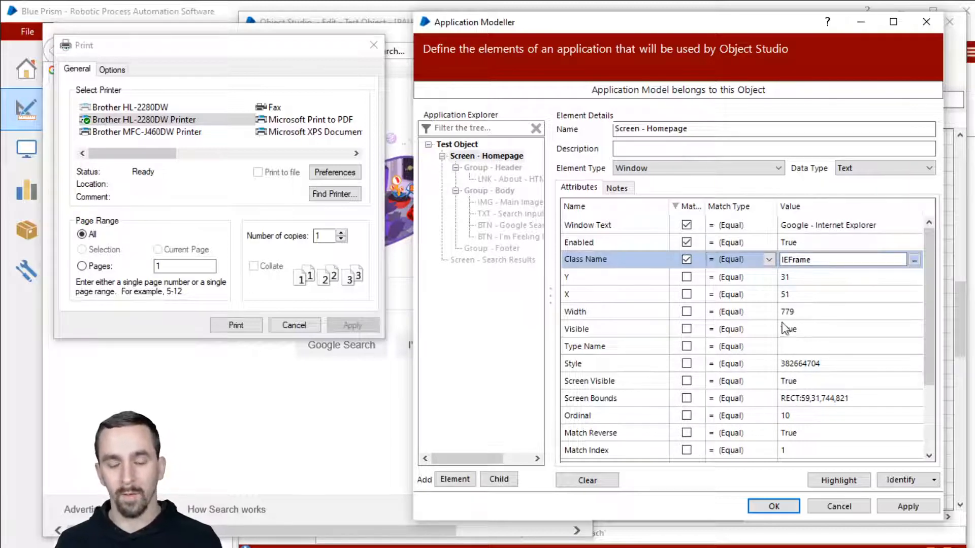
Add Width Equal 779 to the match criteria and test the highlight.
{"action": "left_click", "coordinate": [616, 278]}
{"action": "left_click", "coordinate": [622, 295]}
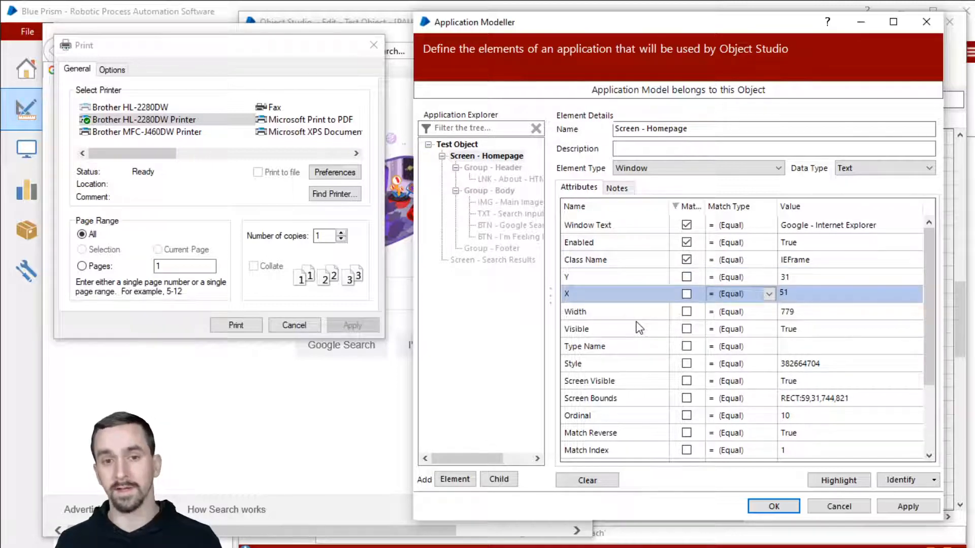
{"action": "left_click", "coordinate": [631, 312]}
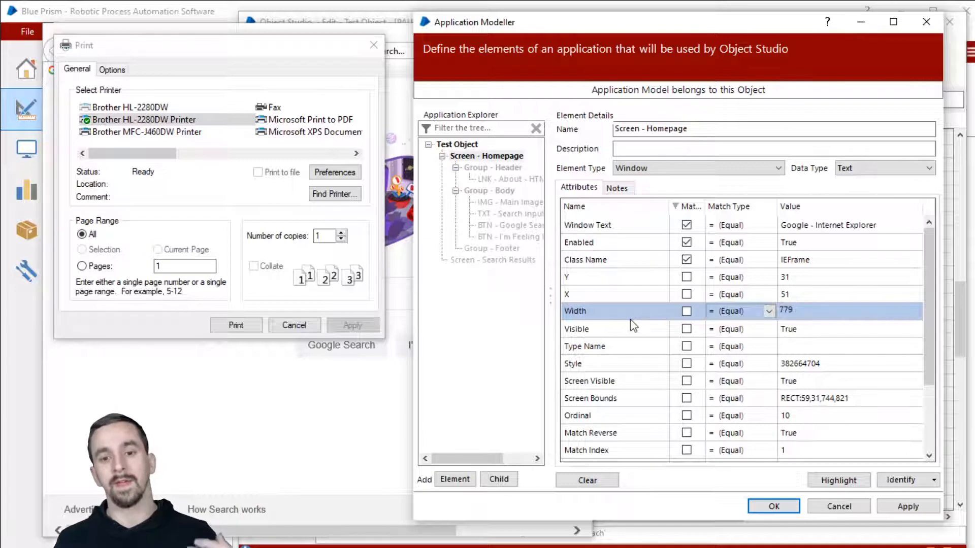
{"action": "left_click", "coordinate": [728, 314]}
{"action": "left_click", "coordinate": [687, 315]}
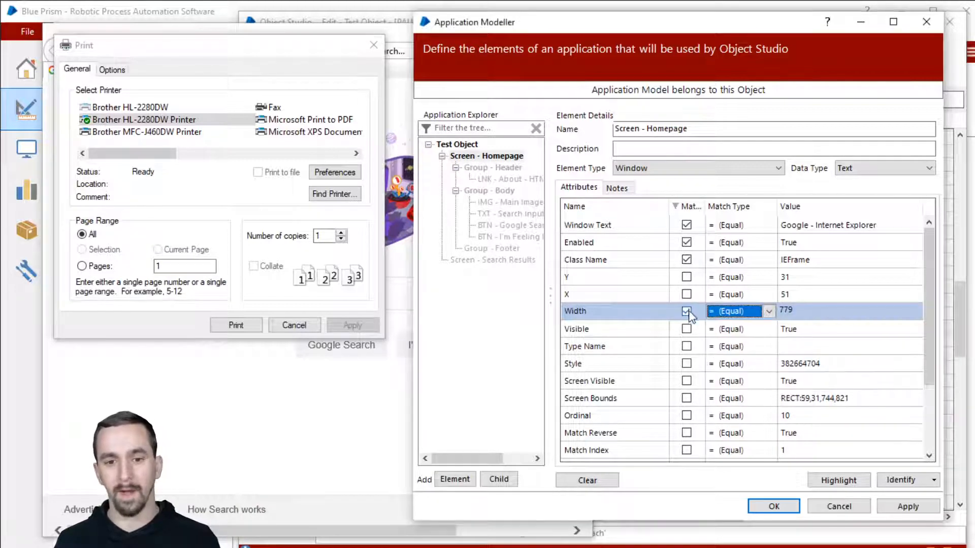
{"action": "left_click", "coordinate": [689, 314]}
{"action": "left_click", "coordinate": [690, 315]}
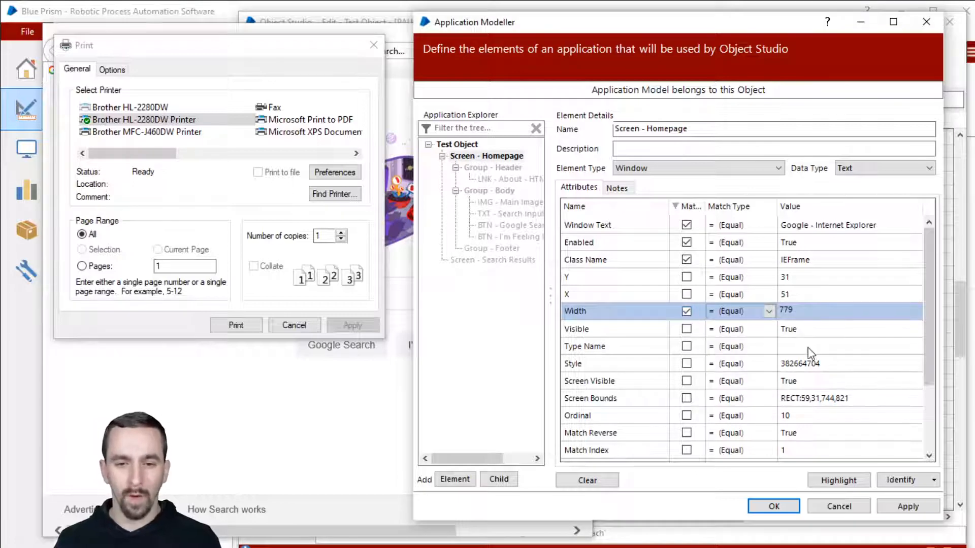
{"action": "left_click", "coordinate": [858, 485]}
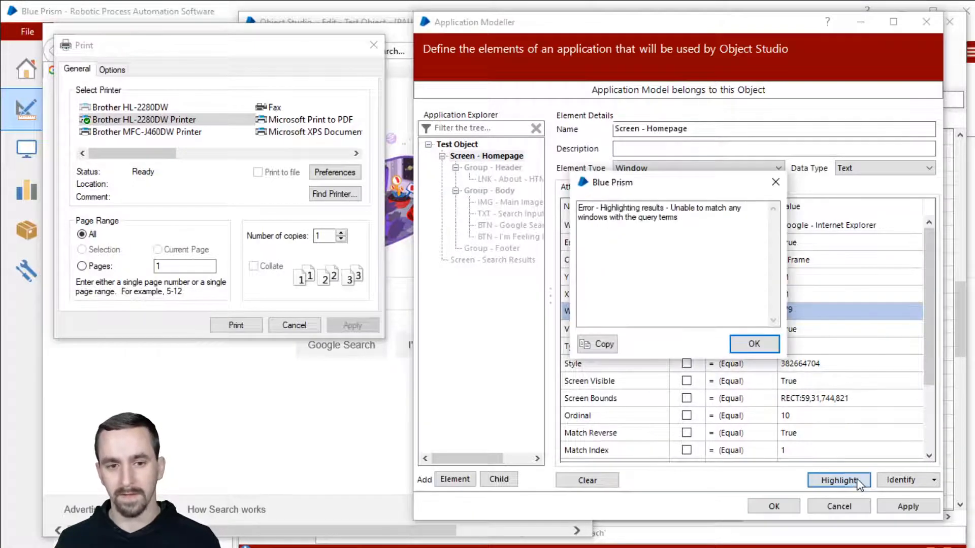
{"action": "left_click", "coordinate": [756, 345]}
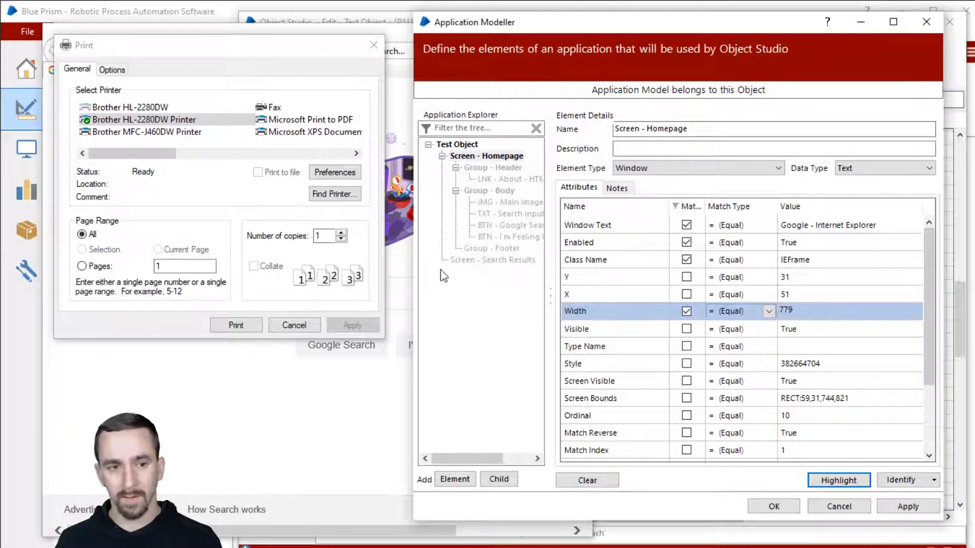
Cancel printing, narrow the IE window, and confirm Highlight no longer finds any window.
{"action": "left_click", "coordinate": [294, 325]}
{"action": "left_click", "coordinate": [855, 483]}
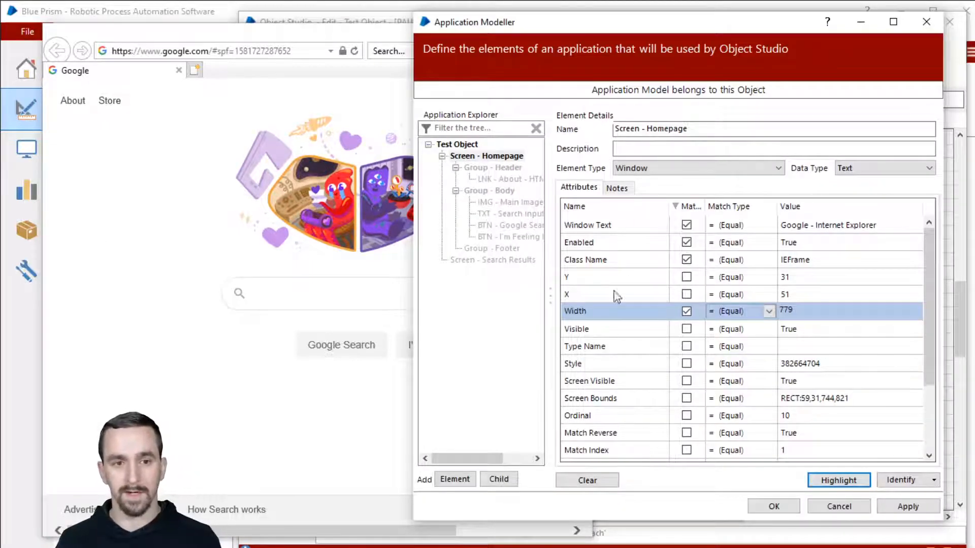
{"action": "left_click", "coordinate": [332, 38]}
{"action": "left_click_drag", "start_coordinate": [591, 121], "coordinate": [558, 121]}
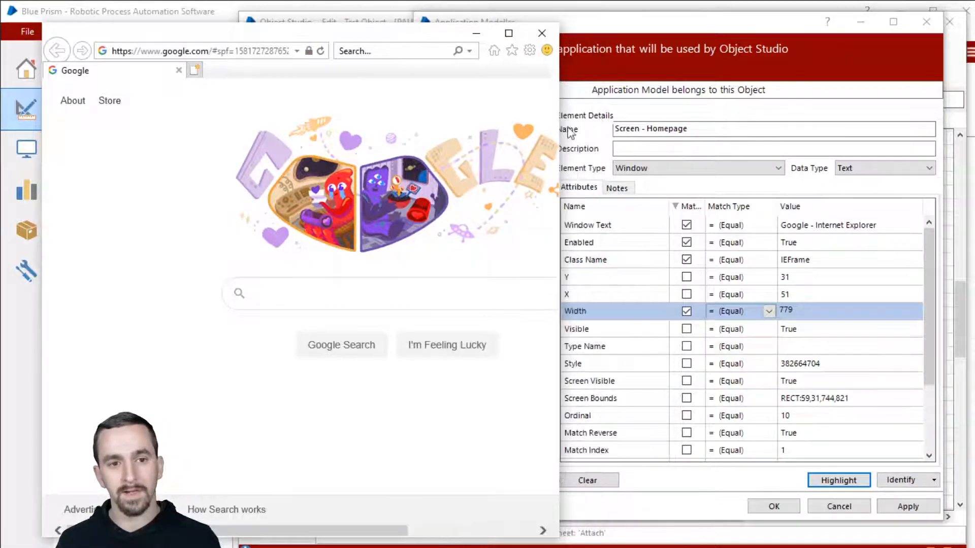
{"action": "left_click", "coordinate": [805, 47]}
{"action": "left_click", "coordinate": [861, 480]}
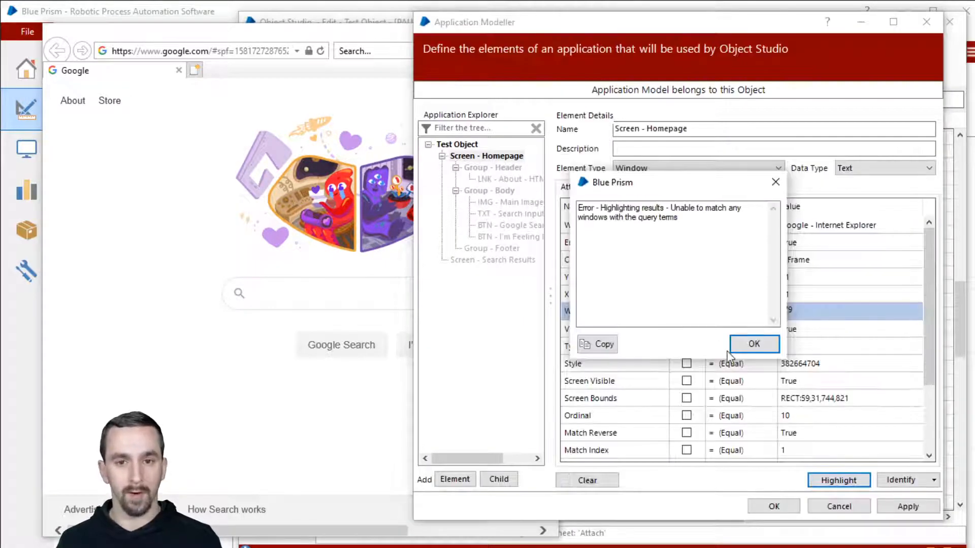
{"action": "left_click", "coordinate": [753, 345]}
{"action": "left_click", "coordinate": [752, 310]}
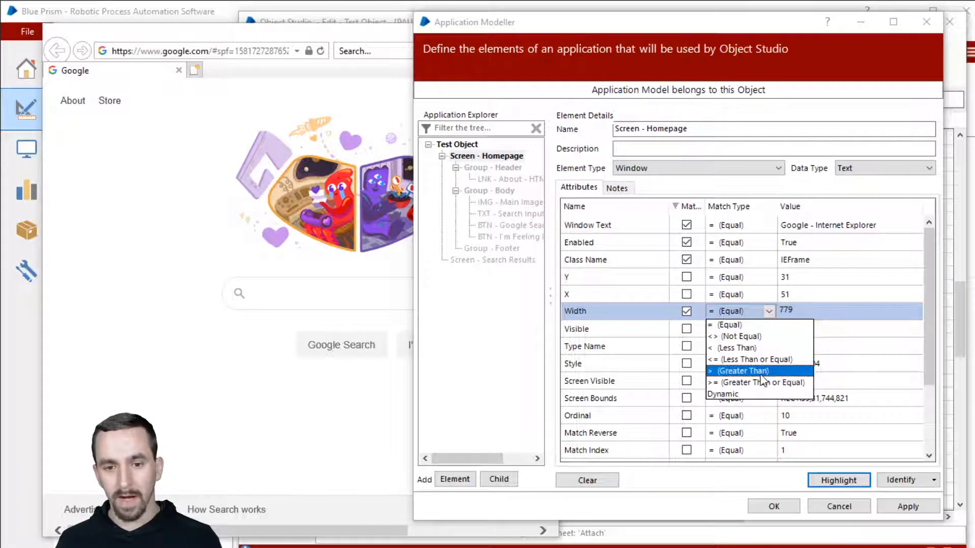
Set the Width match to Greater Than 10 and highlight to test the homepage element.
{"action": "left_click", "coordinate": [743, 371]}
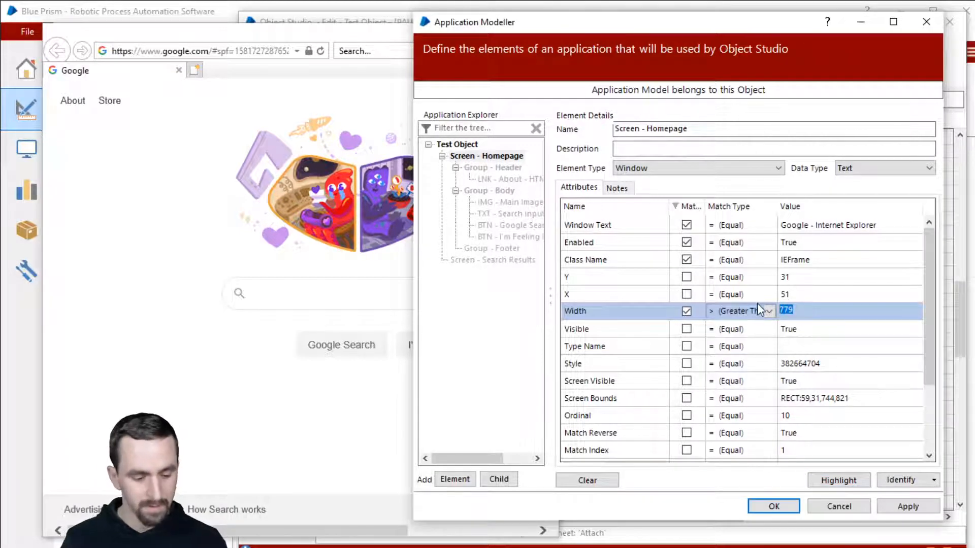
{"action": "type", "text": "10"}
{"action": "left_click", "coordinate": [839, 485]}
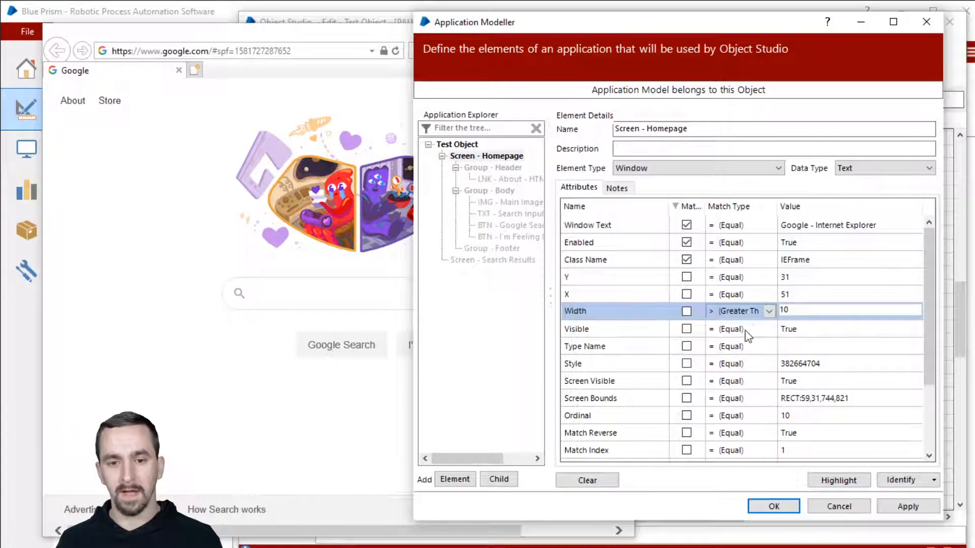
Try Ordinal, then match on Match Index instead and sort the attributes by Match.
{"action": "scroll", "coordinate": [729, 344], "scroll_direction": "down", "scroll_amount": 1}
{"action": "scroll", "coordinate": [729, 344], "scroll_direction": "down", "scroll_amount": 2}
{"action": "left_click", "coordinate": [686, 315]}
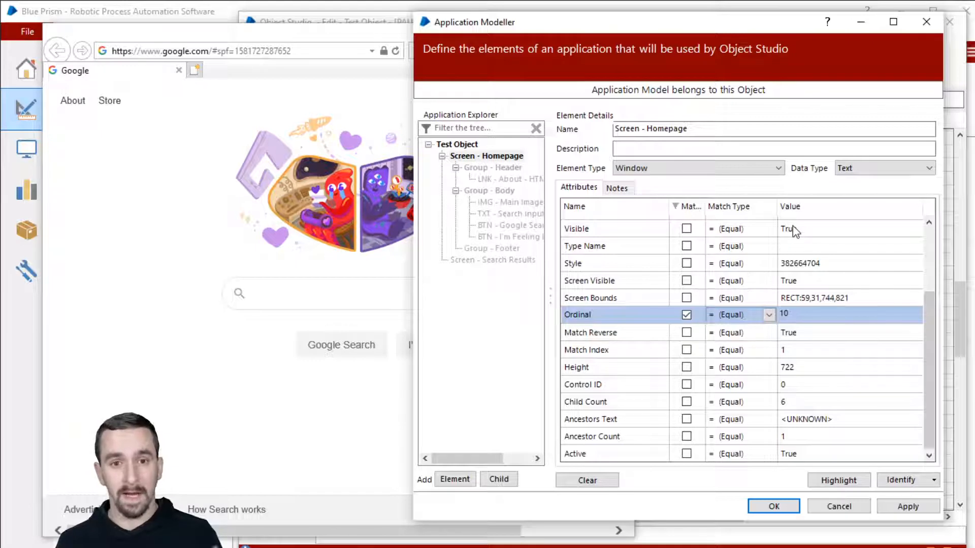
{"action": "left_click", "coordinate": [690, 313]}
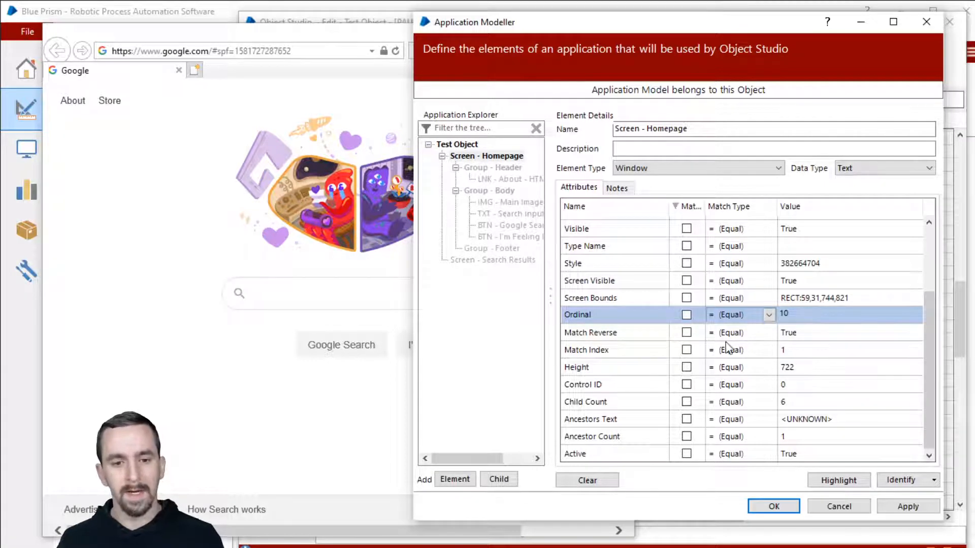
{"action": "left_click", "coordinate": [686, 350]}
{"action": "left_click", "coordinate": [689, 206]}
{"action": "left_click", "coordinate": [689, 206]}
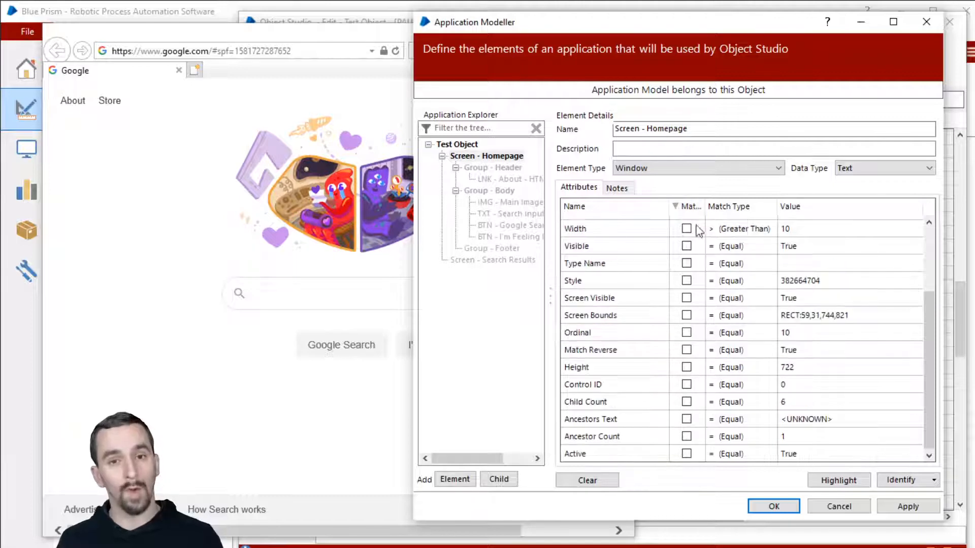
{"action": "scroll", "coordinate": [725, 281], "scroll_direction": "up", "scroll_amount": 2}
{"action": "scroll", "coordinate": [725, 280], "scroll_direction": "up", "scroll_amount": 1}
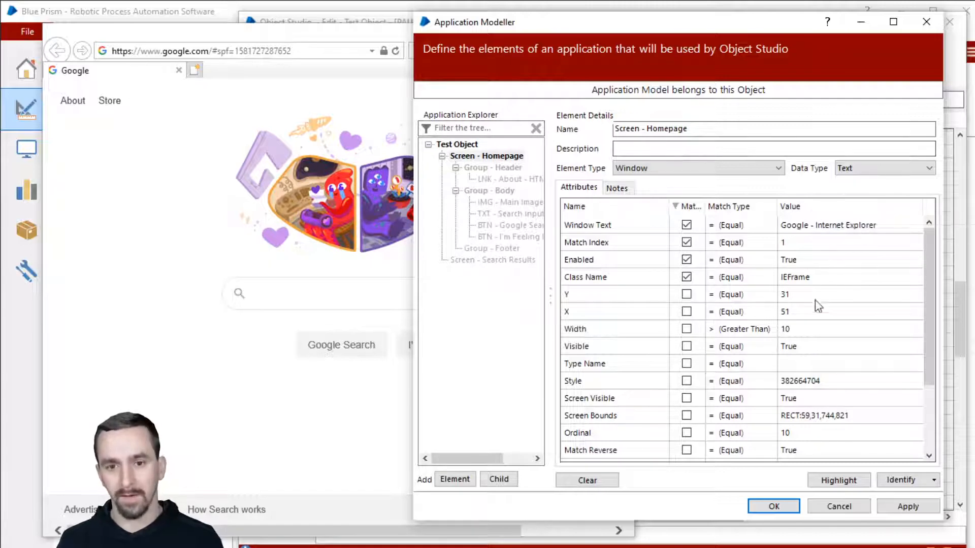
Highlight with and without Match Index, keep it ticked, save the element, and select Navigate1.
{"action": "left_click", "coordinate": [834, 481]}
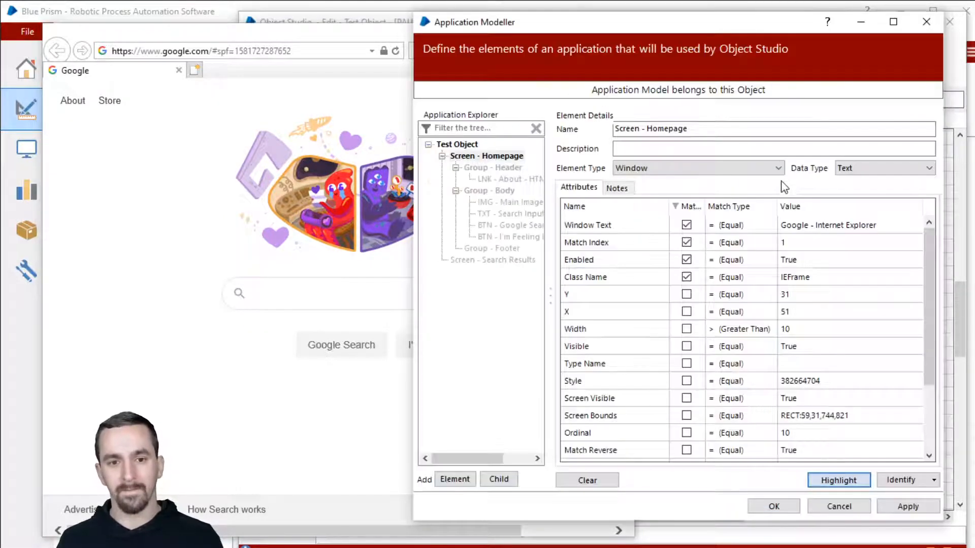
{"action": "left_click", "coordinate": [687, 242]}
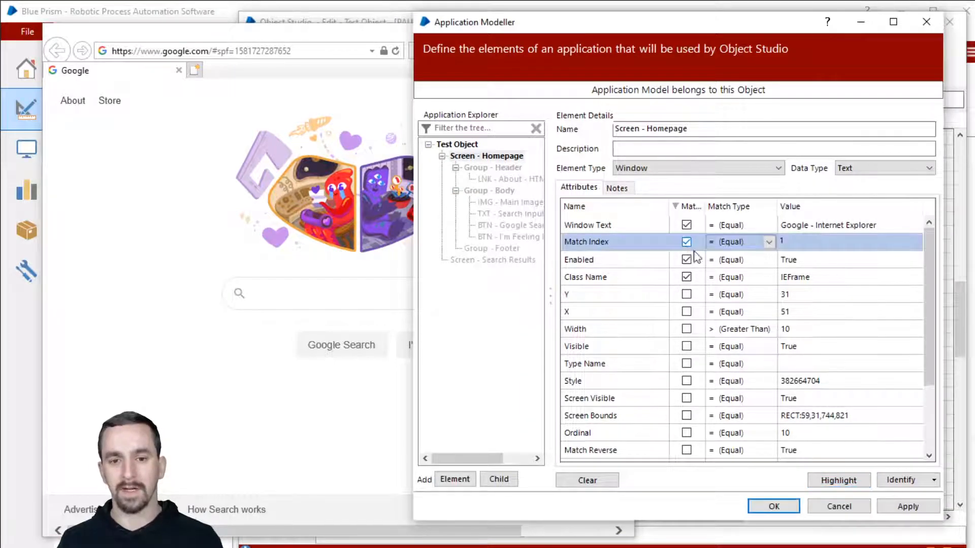
{"action": "left_click", "coordinate": [850, 485]}
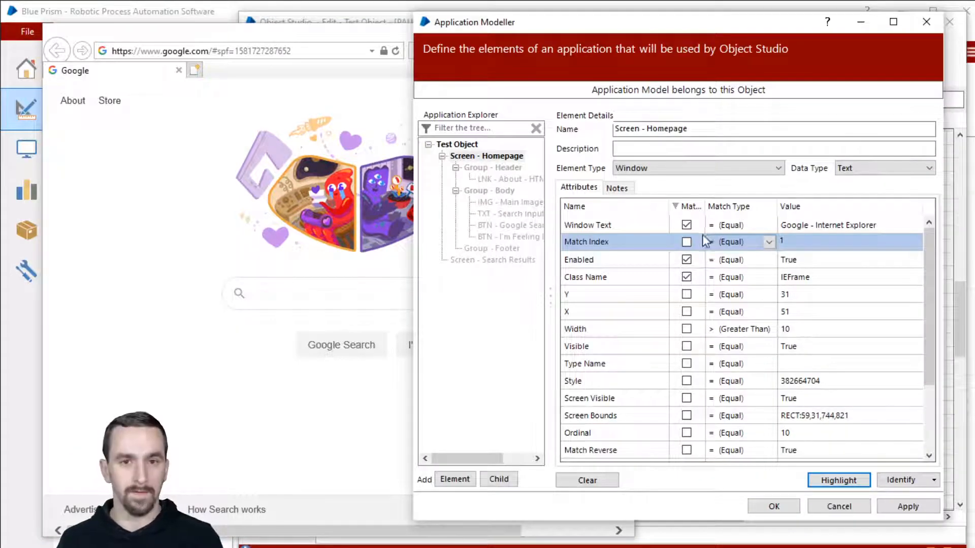
{"action": "left_click", "coordinate": [687, 243]}
{"action": "left_click", "coordinate": [774, 506]}
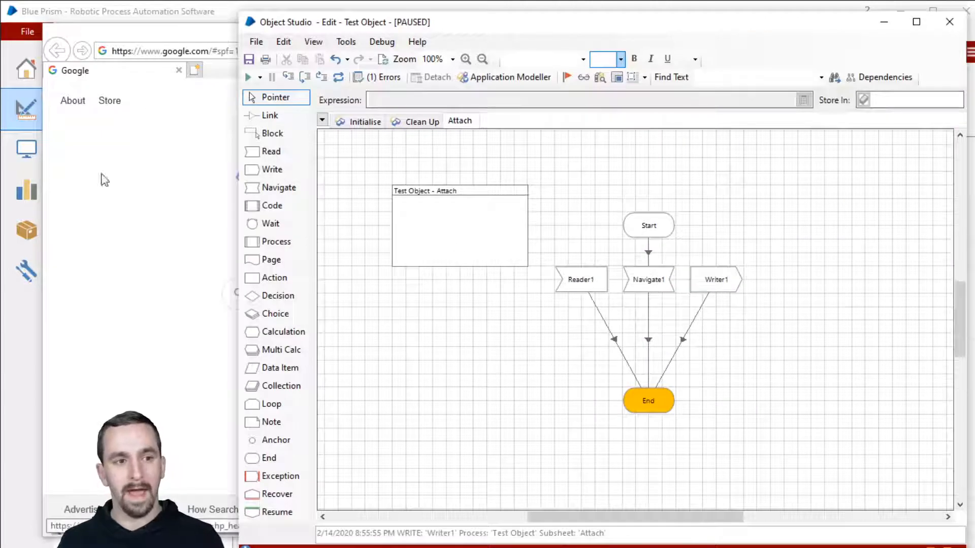
{"action": "left_click", "coordinate": [634, 287]}
Make Navigate1's first action Activate Application on Screen - Homepage, with the Google search box focused.
{"action": "double_click", "coordinate": [636, 288]}
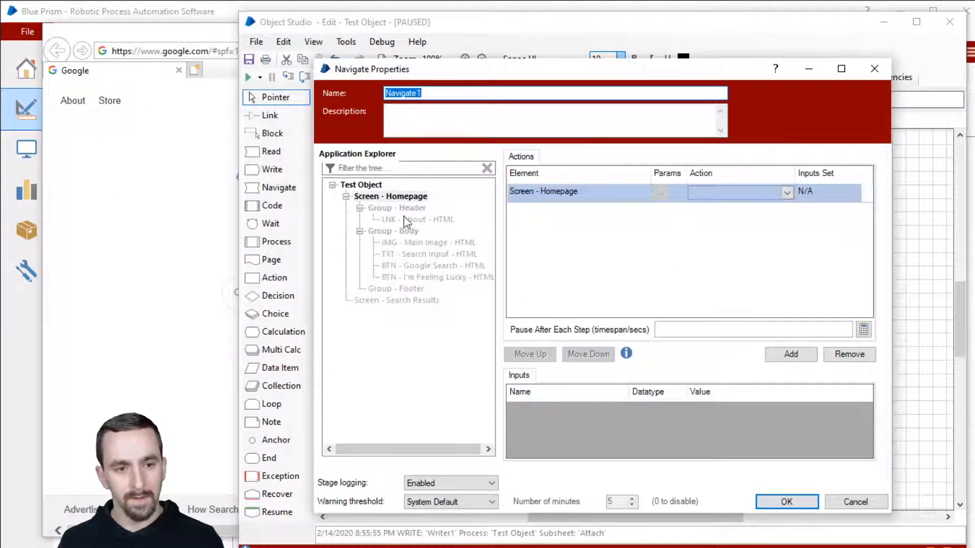
{"action": "left_click", "coordinate": [542, 193]}
{"action": "left_click", "coordinate": [737, 197]}
{"action": "left_click", "coordinate": [739, 205]}
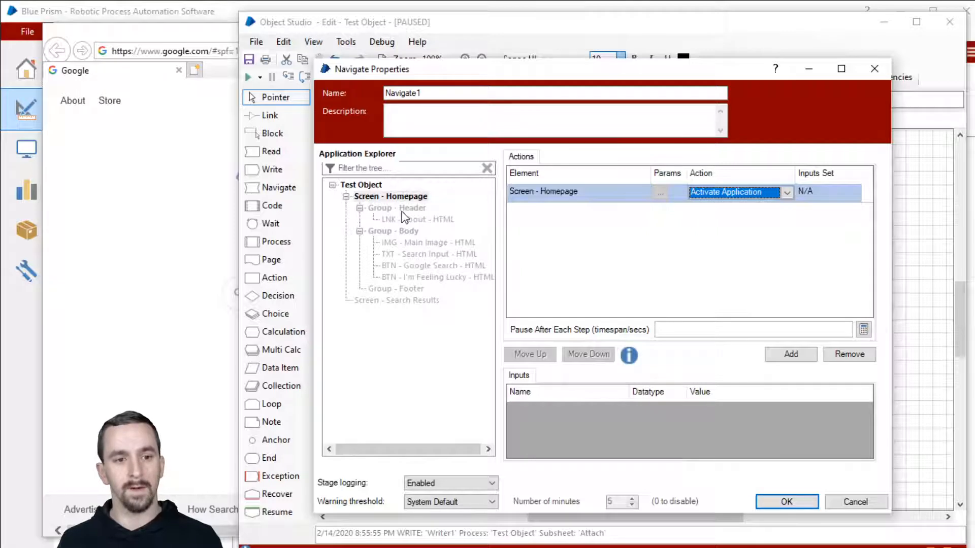
{"action": "left_click", "coordinate": [235, 243]}
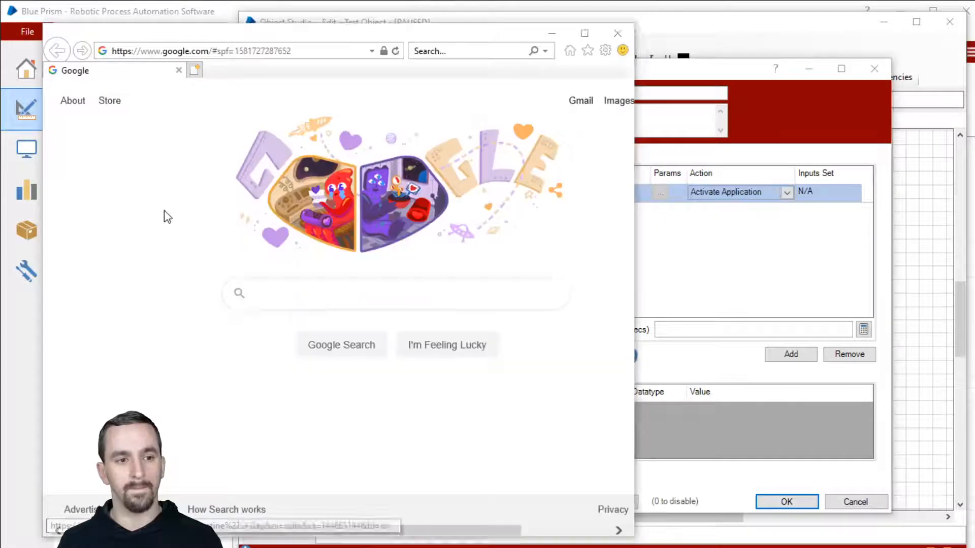
{"action": "left_click", "coordinate": [342, 282]}
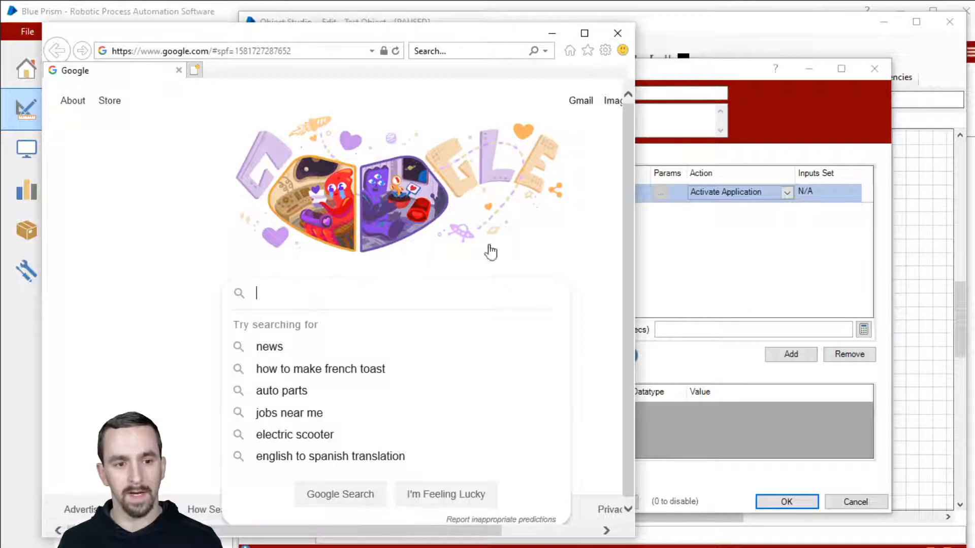
{"action": "left_click", "coordinate": [721, 76]}
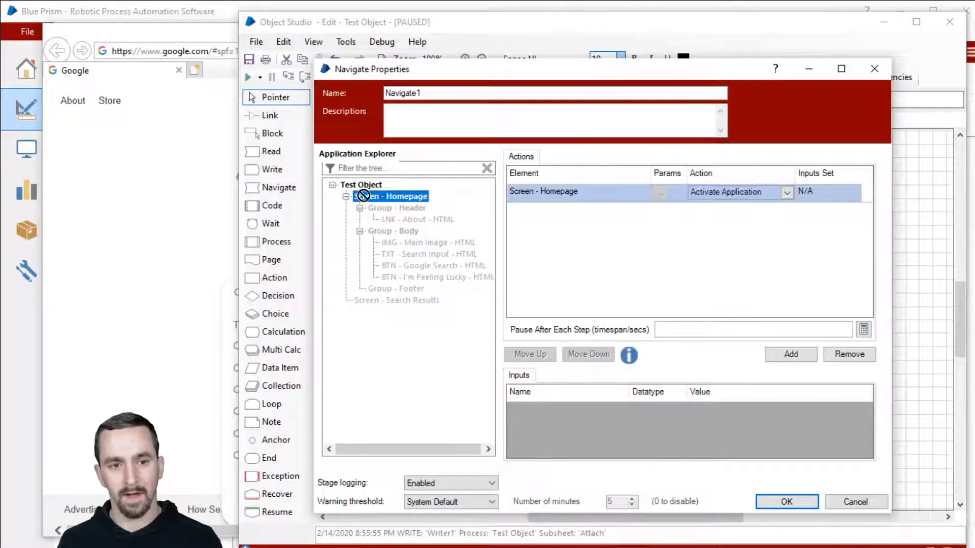
Add a second Navigate1 action on Test Object set to Global Send Keys.
{"action": "left_click", "coordinate": [798, 356]}
{"action": "left_click_drag", "start_coordinate": [399, 197], "coordinate": [543, 210]}
{"action": "left_click", "coordinate": [786, 211]}
{"action": "scroll", "coordinate": [740, 276], "scroll_direction": "down", "scroll_amount": 5}
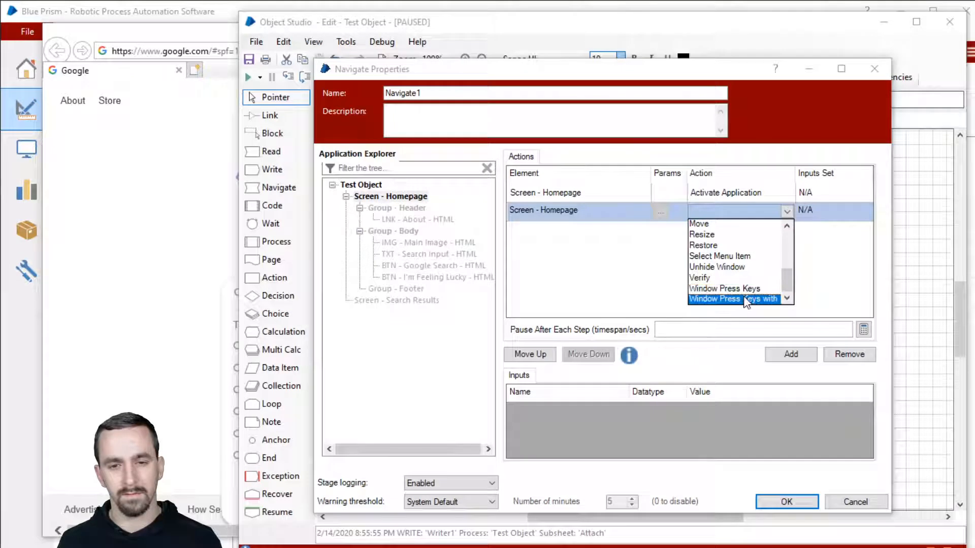
{"action": "scroll", "coordinate": [742, 282], "scroll_direction": "up", "scroll_amount": 4}
{"action": "scroll", "coordinate": [744, 284], "scroll_direction": "up", "scroll_amount": 1}
{"action": "scroll", "coordinate": [762, 277], "scroll_direction": "down", "scroll_amount": 2}
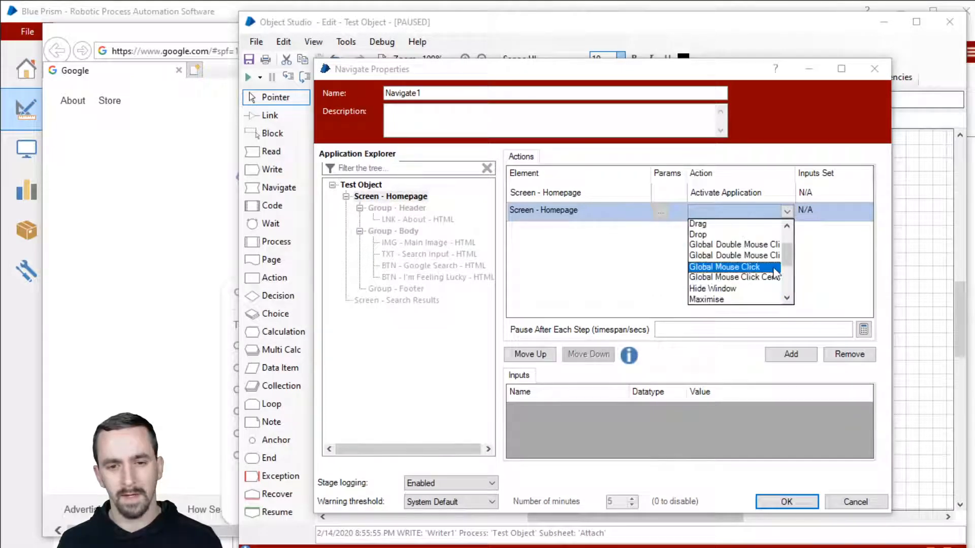
{"action": "scroll", "coordinate": [775, 277], "scroll_direction": "up", "scroll_amount": 2}
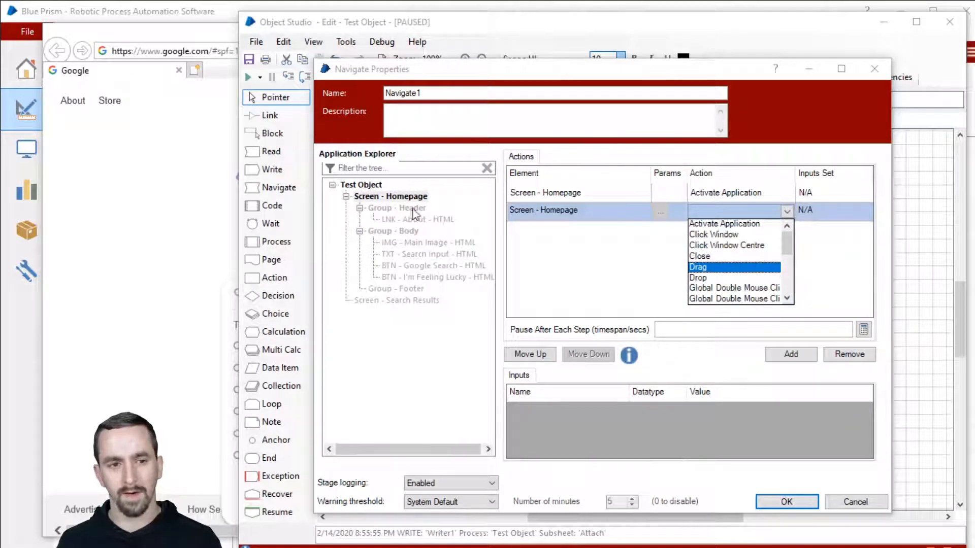
{"action": "left_click", "coordinate": [378, 185]}
{"action": "left_click_drag", "start_coordinate": [378, 186], "coordinate": [610, 210]}
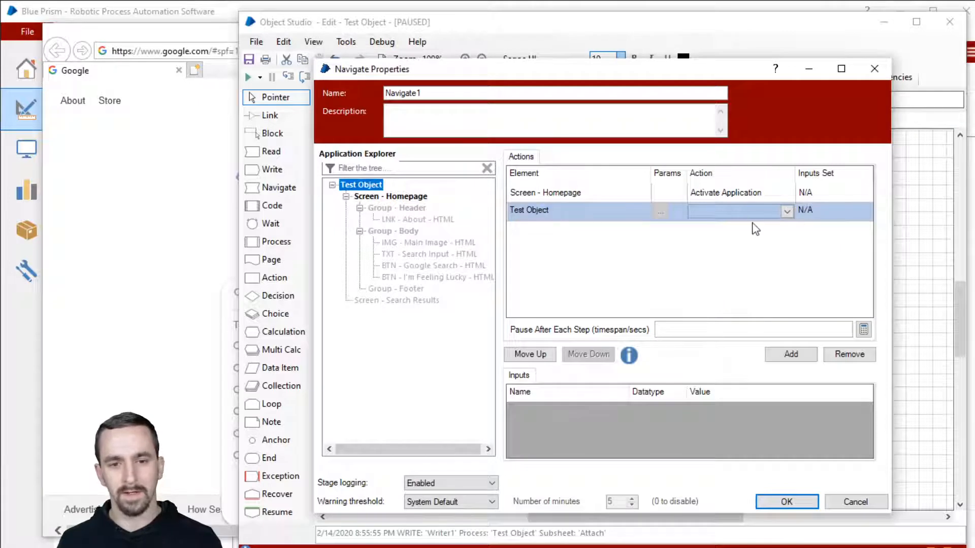
{"action": "left_click", "coordinate": [786, 211]}
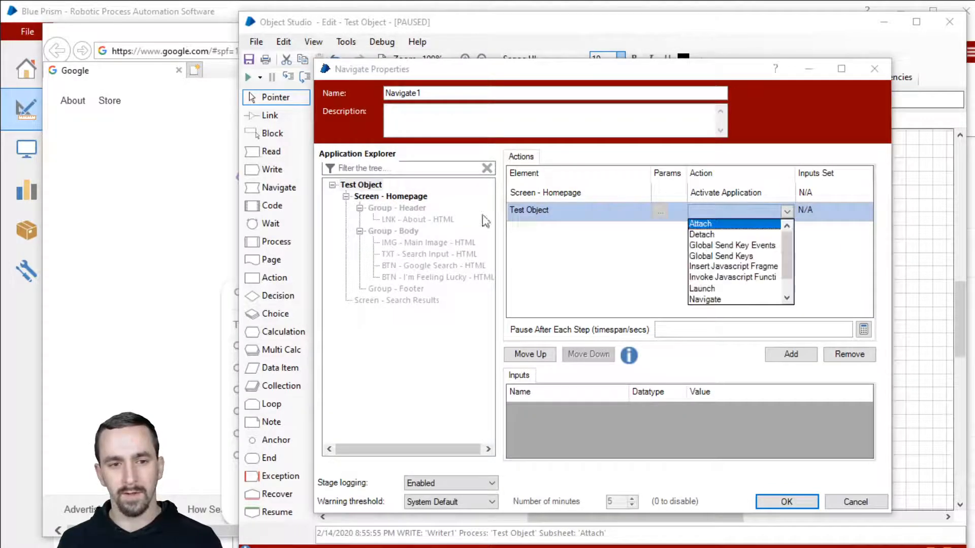
{"action": "left_click", "coordinate": [721, 256]}
Send the text 'random' with a 5-second pause, save Navigate1, and reset the page.
{"action": "left_click", "coordinate": [734, 411]}
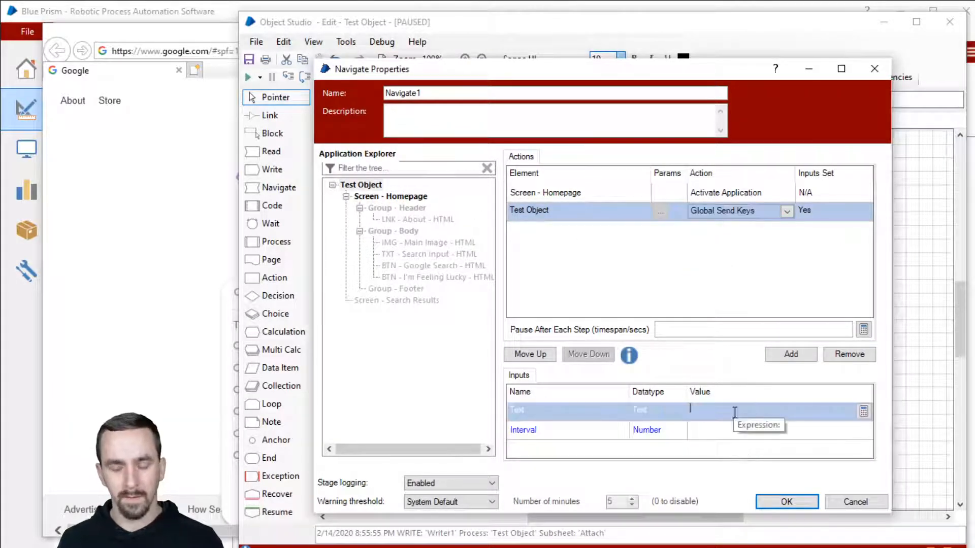
{"action": "type", "text": "\"random"}
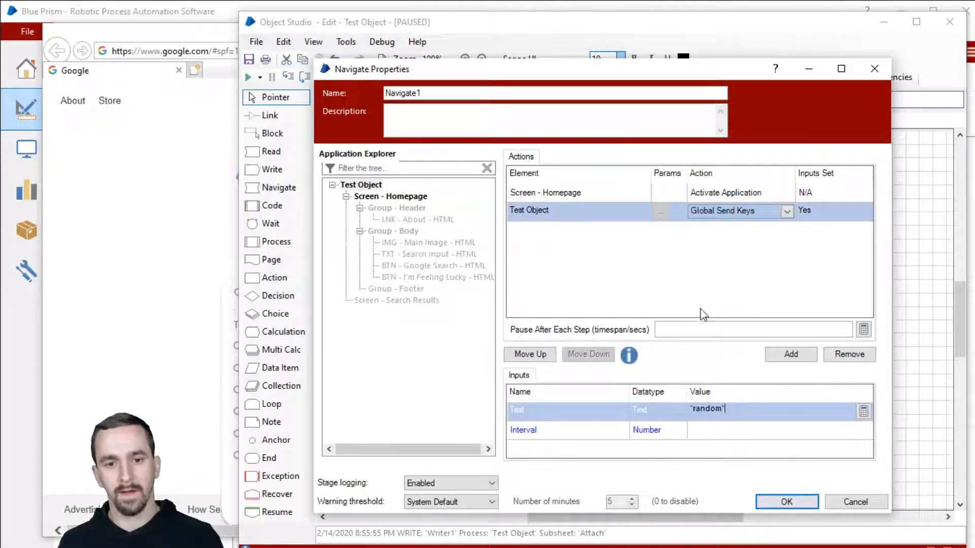
{"action": "left_click", "coordinate": [712, 331]}
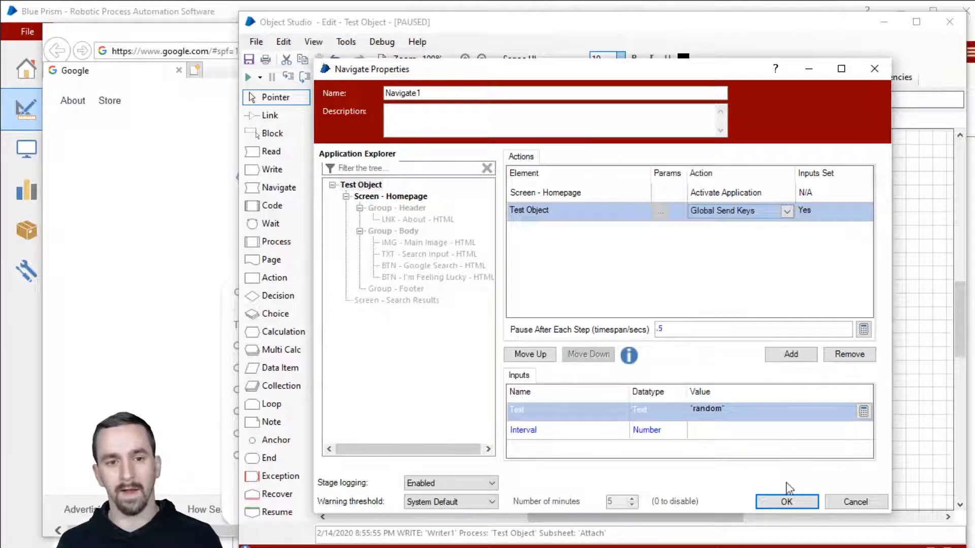
{"action": "left_click", "coordinate": [786, 502]}
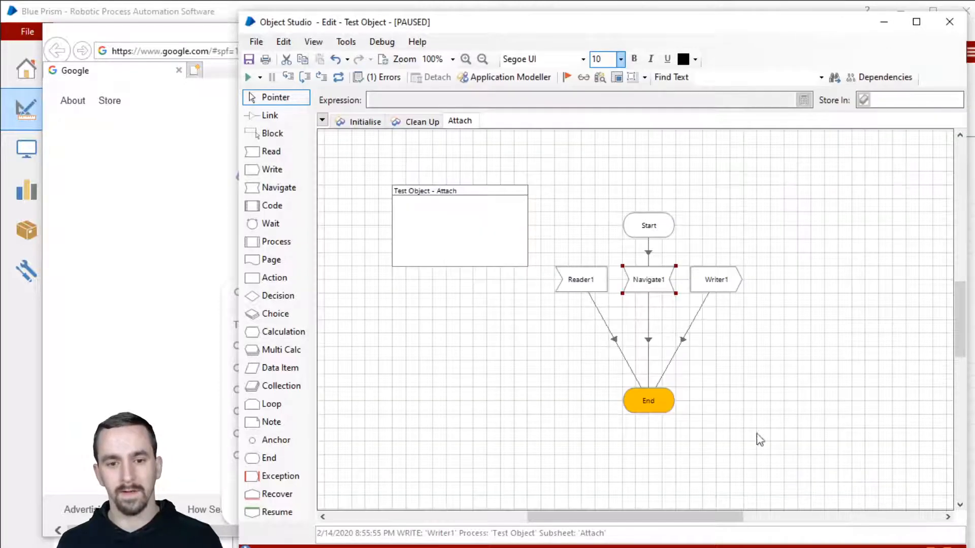
{"action": "left_click", "coordinate": [338, 76]}
{"action": "left_click", "coordinate": [306, 77]}
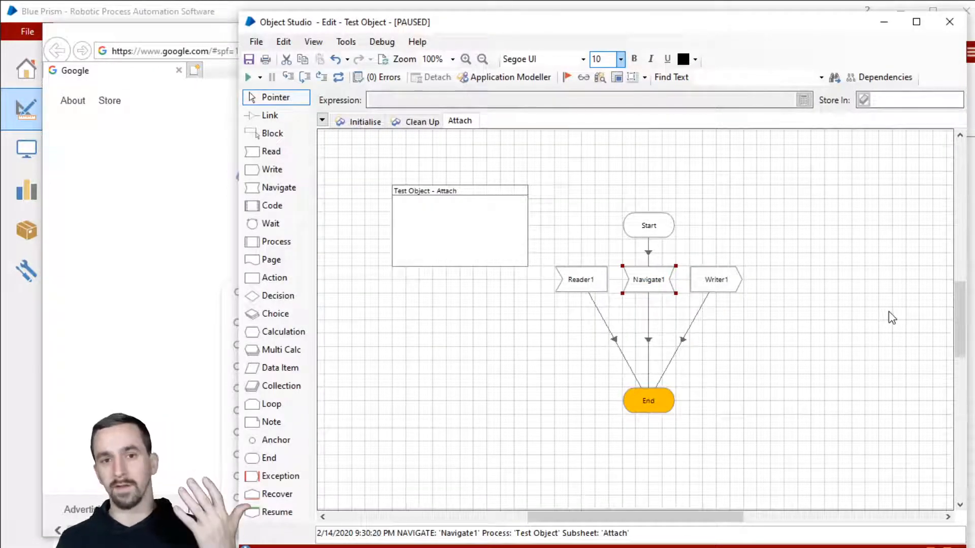
{"action": "left_click", "coordinate": [338, 77]}
{"action": "left_click", "coordinate": [305, 78]}
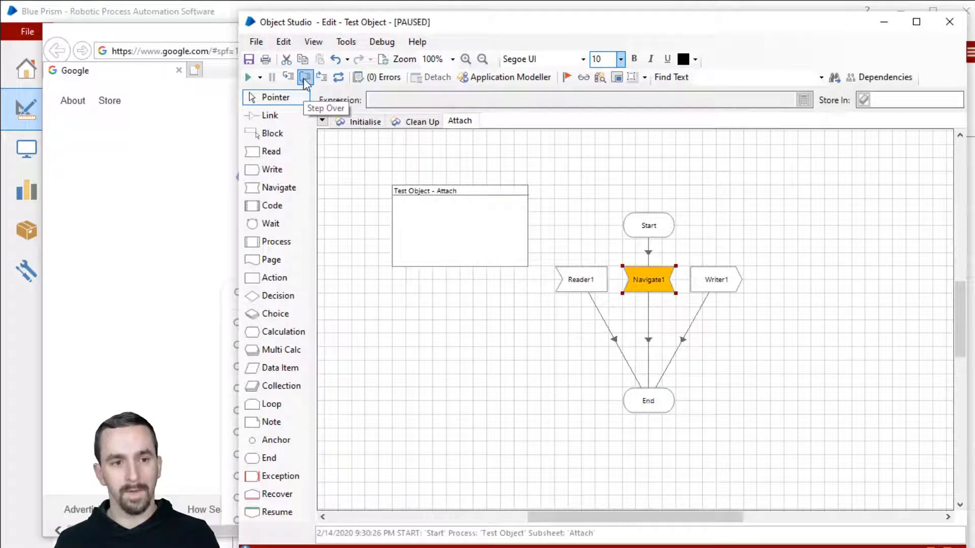
{"action": "left_click", "coordinate": [305, 77]}
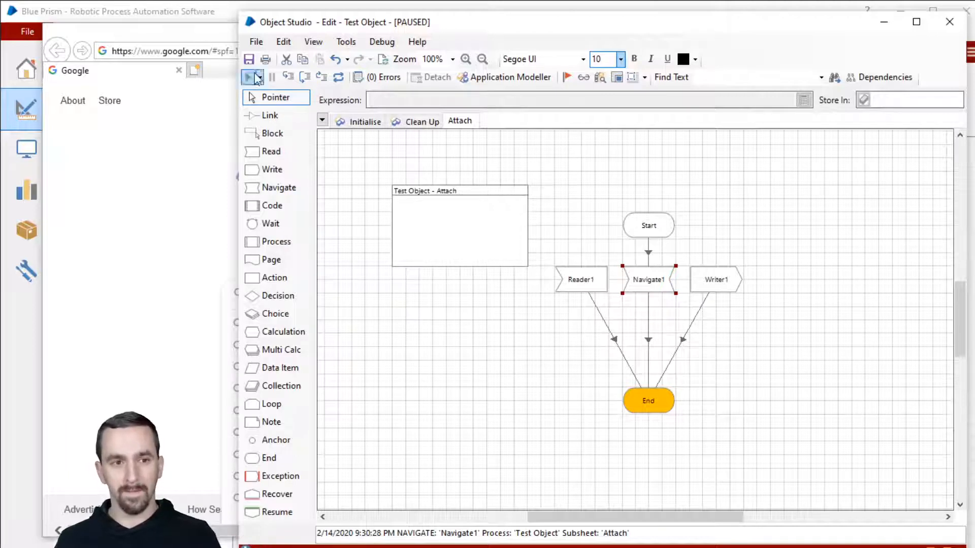
{"action": "double_click", "coordinate": [640, 287]}
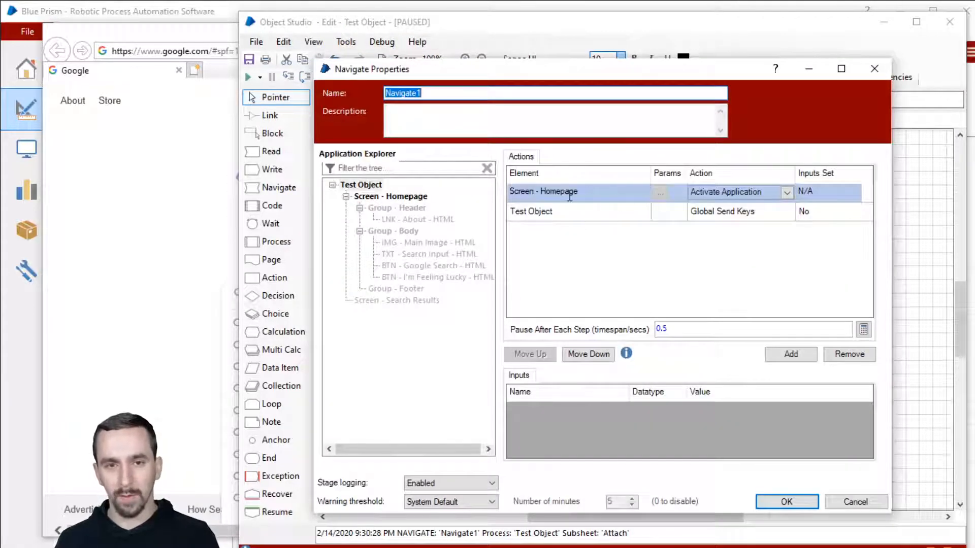
{"action": "left_click", "coordinate": [219, 40]}
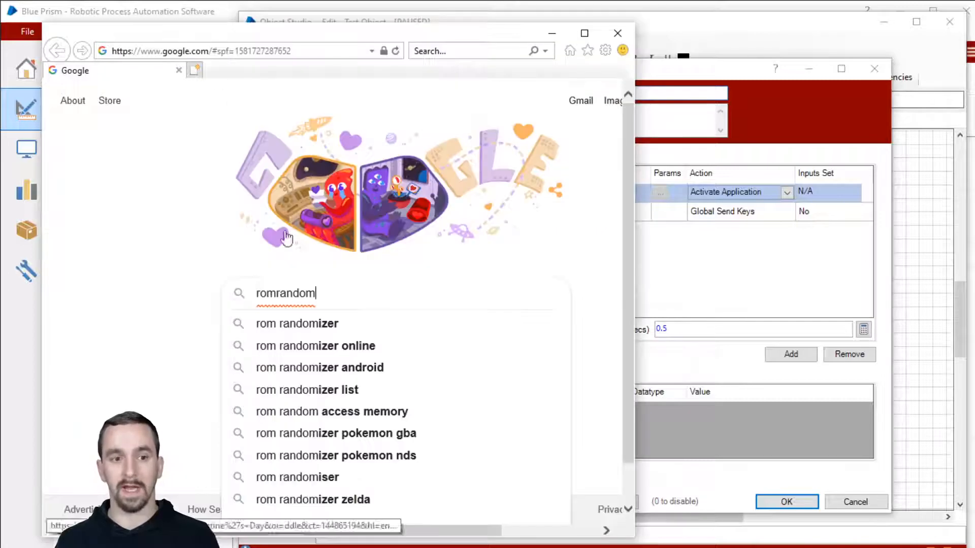
{"action": "double_click", "coordinate": [345, 291]}
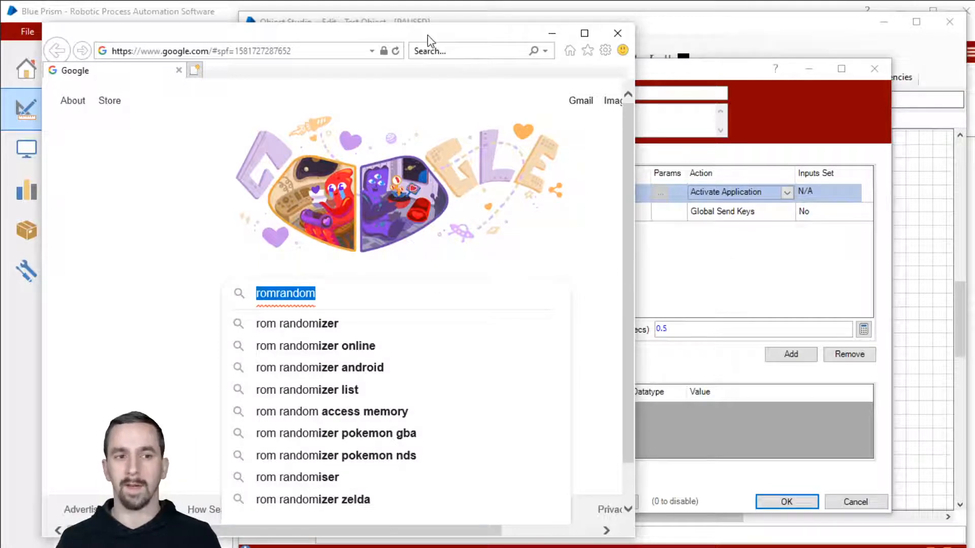
{"action": "left_click", "coordinate": [339, 290]}
{"action": "left_click_drag", "start_coordinate": [339, 291], "coordinate": [255, 303]}
{"action": "left_click", "coordinate": [650, 205]}
{"action": "left_click", "coordinate": [612, 210]}
{"action": "left_click", "coordinate": [608, 193]}
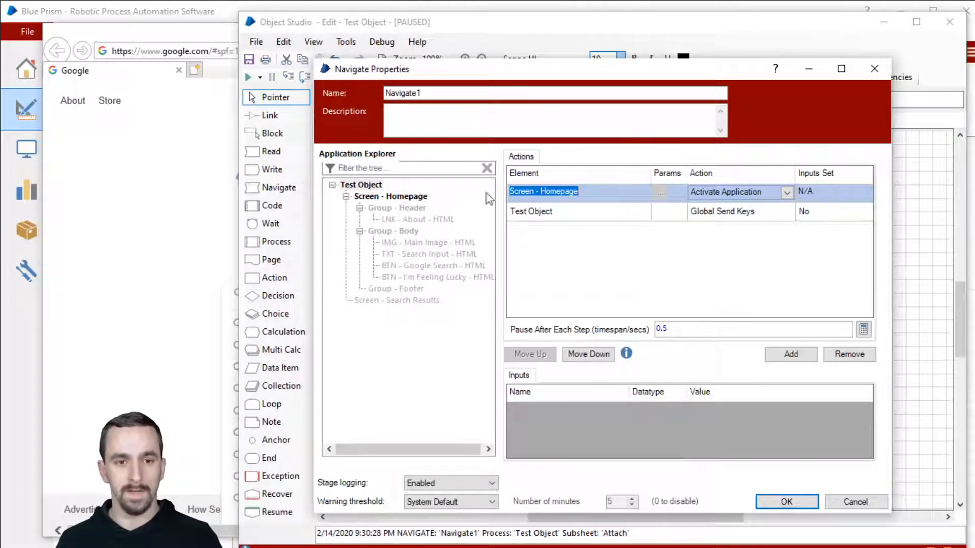
Change the second Navigate row to Minimise on Screen - Homepage.
{"action": "left_click", "coordinate": [581, 215]}
{"action": "left_click", "coordinate": [391, 198]}
{"action": "left_click_drag", "start_coordinate": [391, 202], "coordinate": [582, 211]}
{"action": "left_click", "coordinate": [771, 212]}
{"action": "scroll", "coordinate": [751, 264], "scroll_direction": "down", "scroll_amount": 3}
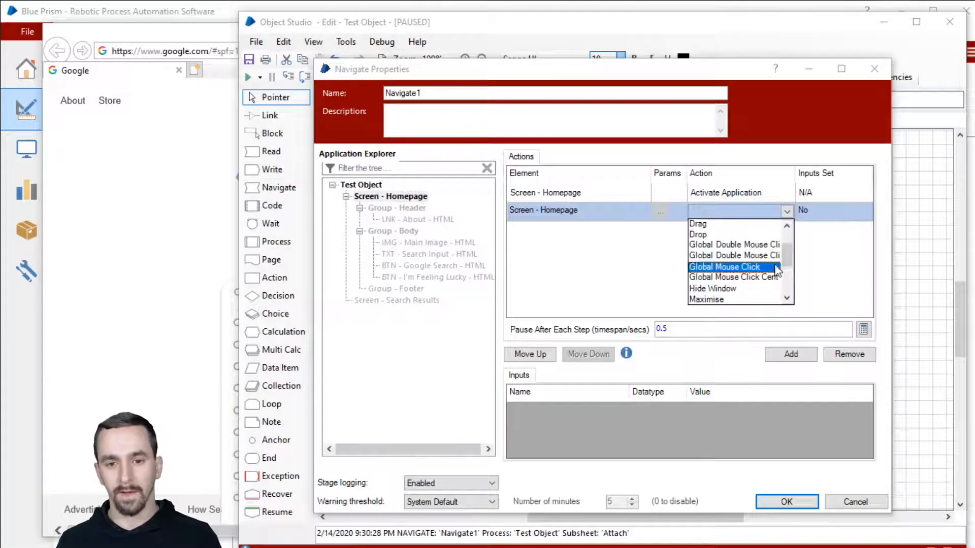
{"action": "left_click", "coordinate": [755, 268]}
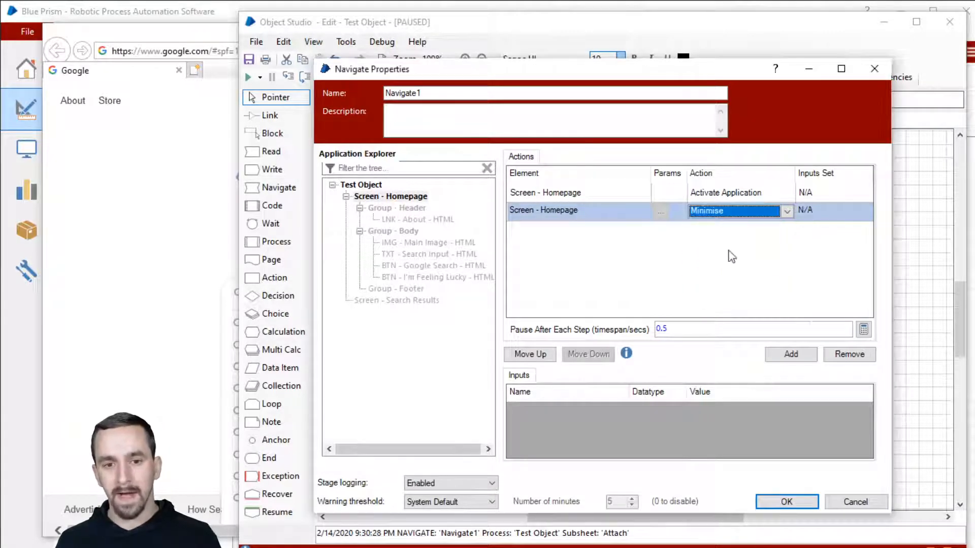
Add a third row to Maximise Screen - Homepage and remove the Activate Application row.
{"action": "left_click", "coordinate": [790, 354]}
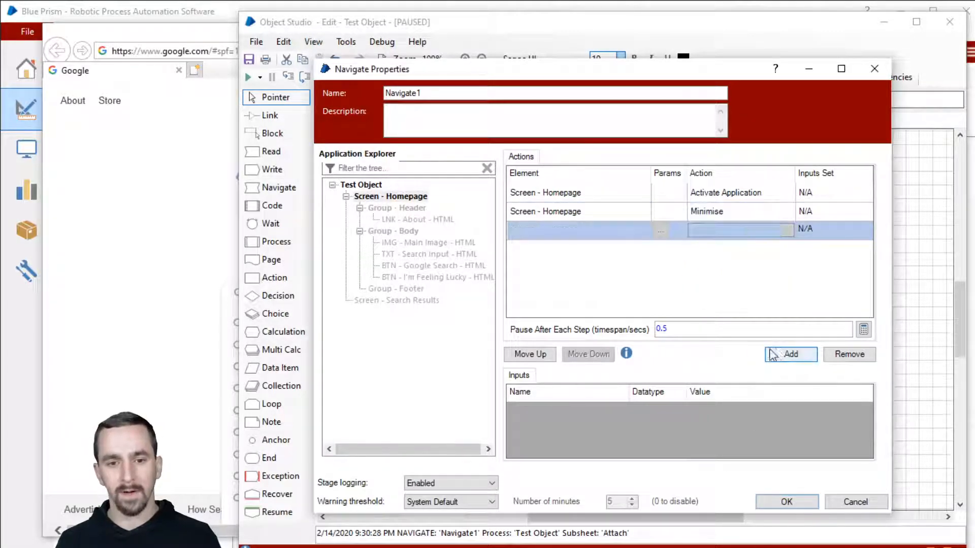
{"action": "left_click_drag", "start_coordinate": [424, 200], "coordinate": [560, 240]}
{"action": "left_click", "coordinate": [729, 229]}
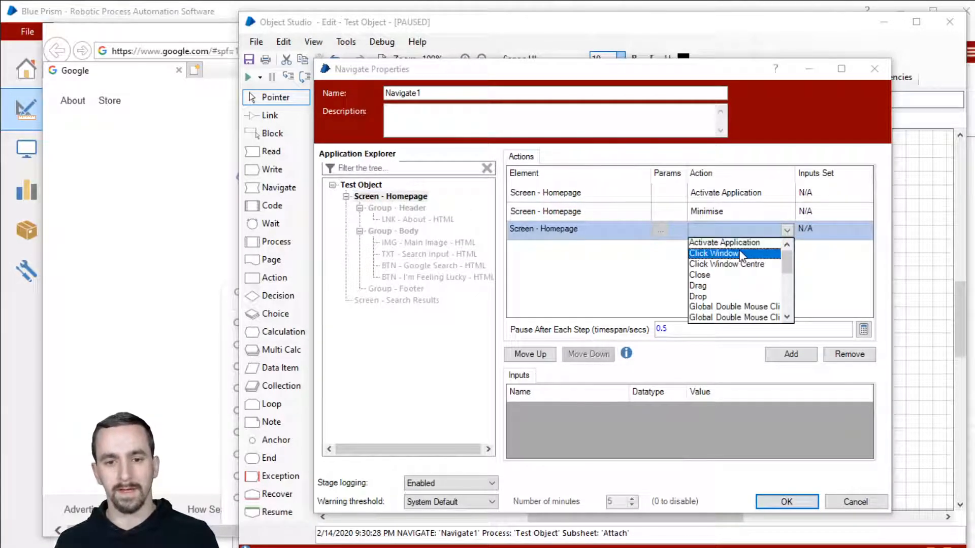
{"action": "scroll", "coordinate": [743, 274], "scroll_direction": "down", "scroll_amount": 5}
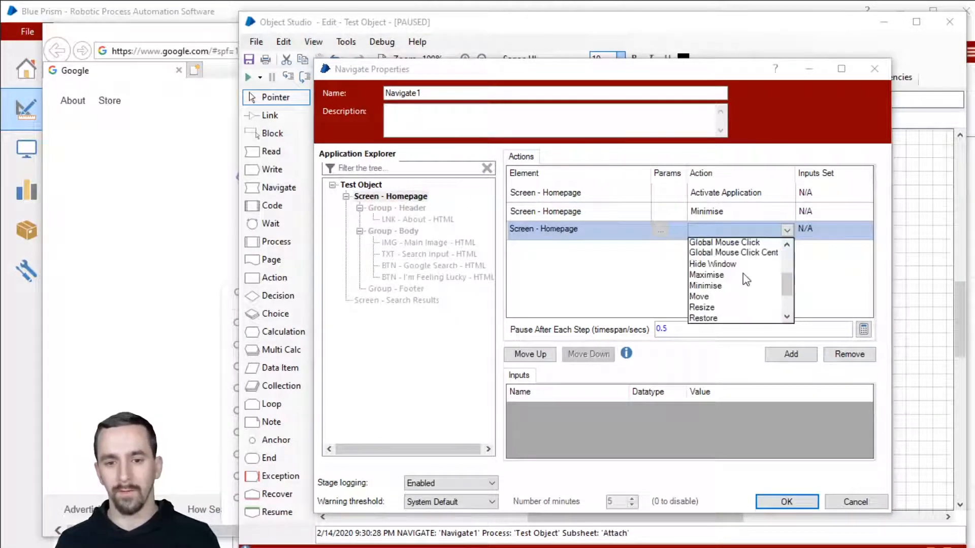
{"action": "left_click", "coordinate": [741, 243]}
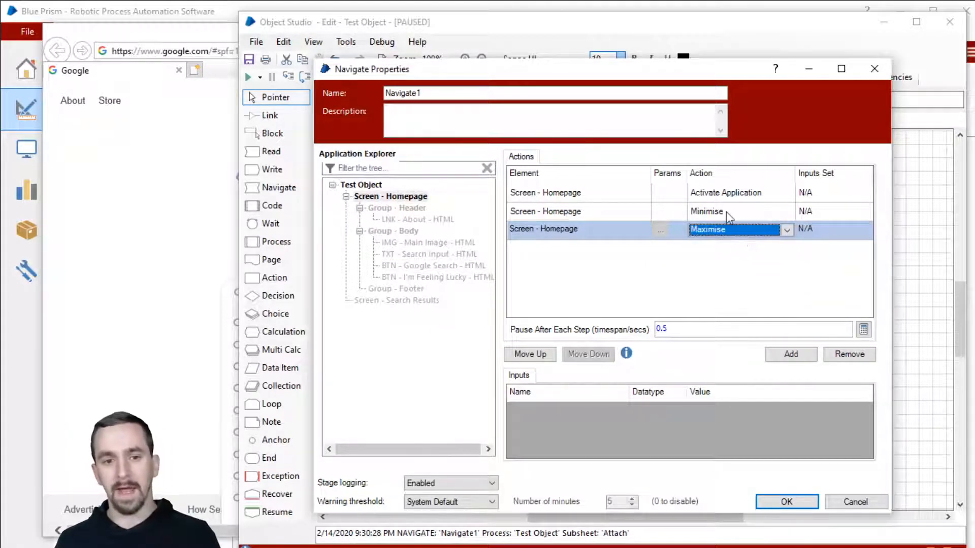
{"action": "left_click", "coordinate": [611, 191]}
{"action": "left_click", "coordinate": [831, 353]}
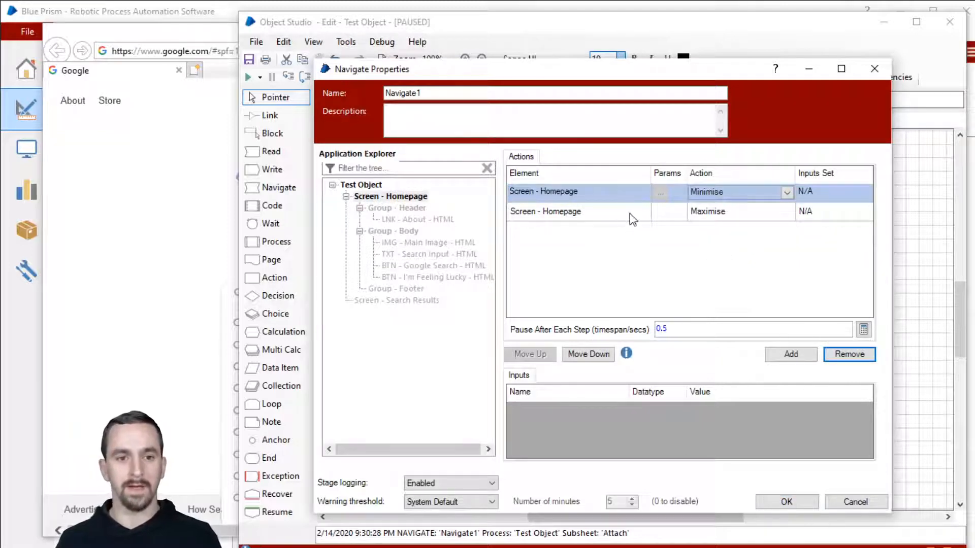
Set the pause after each step to 2, save the Navigate step, and reset the page.
{"action": "left_click", "coordinate": [692, 329]}
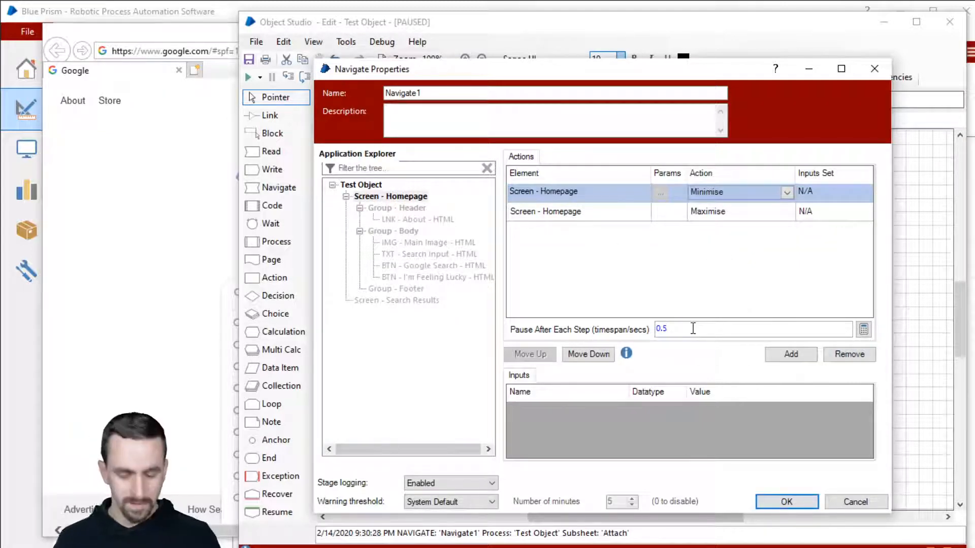
{"action": "key", "text": "BackSpace"}
{"action": "key", "text": "BackSpace"}
{"action": "key", "text": "BackSpace"}
{"action": "type", "text": "1"}
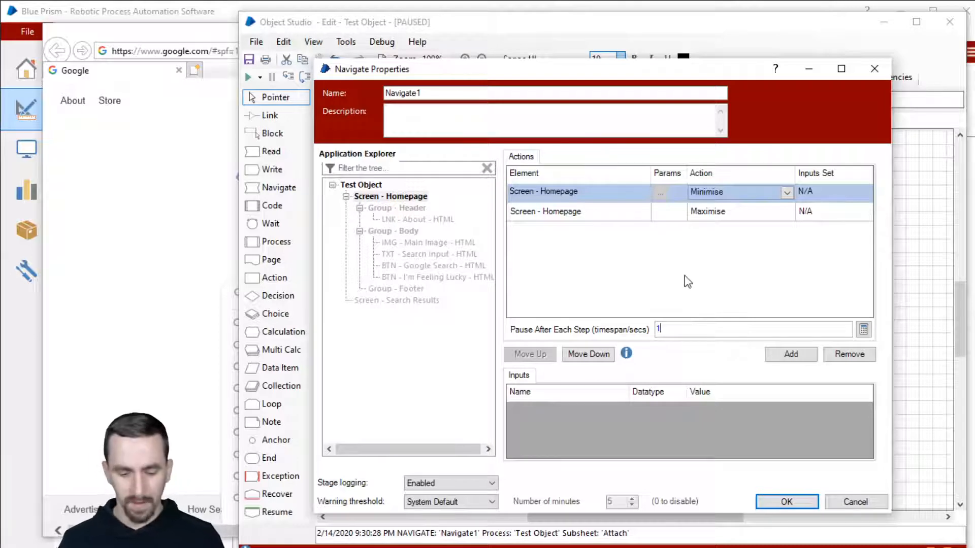
{"action": "key", "text": "BackSpace"}
{"action": "type", "text": "2"}
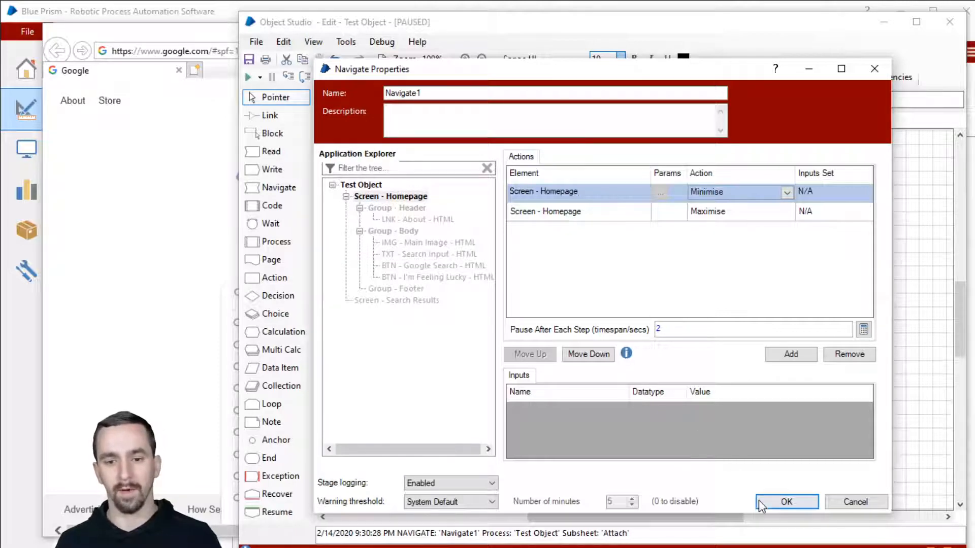
{"action": "left_click", "coordinate": [777, 502]}
{"action": "left_click", "coordinate": [338, 79]}
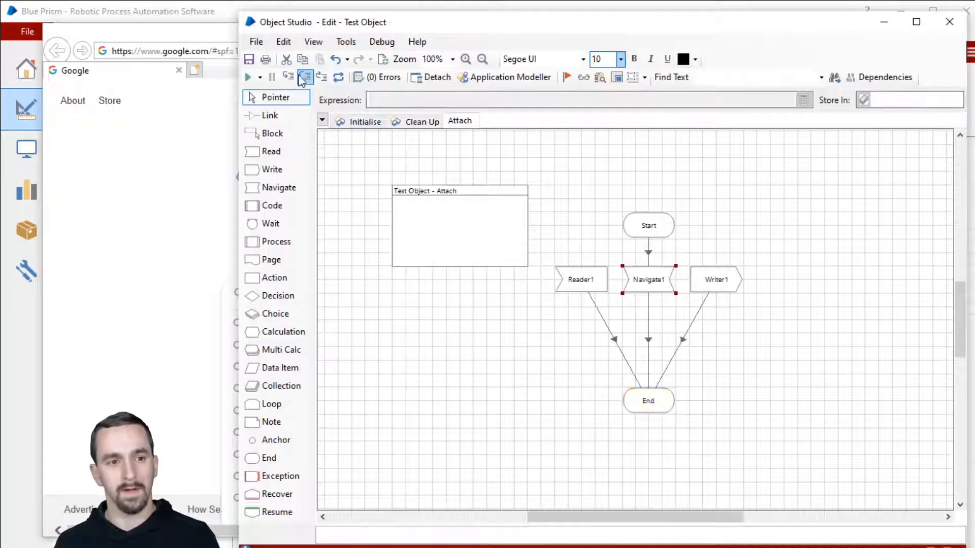
Run the Attach page, then widen the Application Modeller showing Screen - Homepage.
{"action": "left_click", "coordinate": [247, 77]}
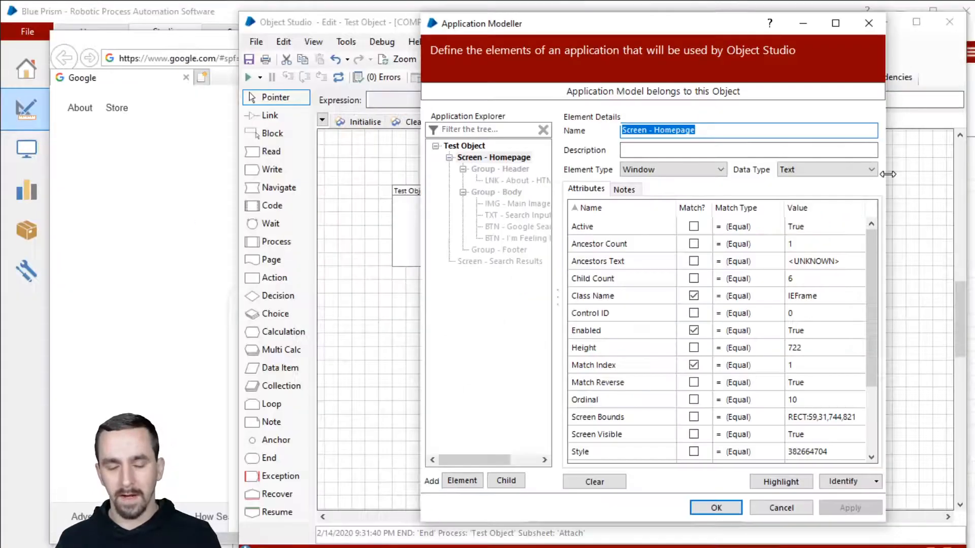
{"action": "left_click_drag", "start_coordinate": [887, 174], "coordinate": [944, 174]}
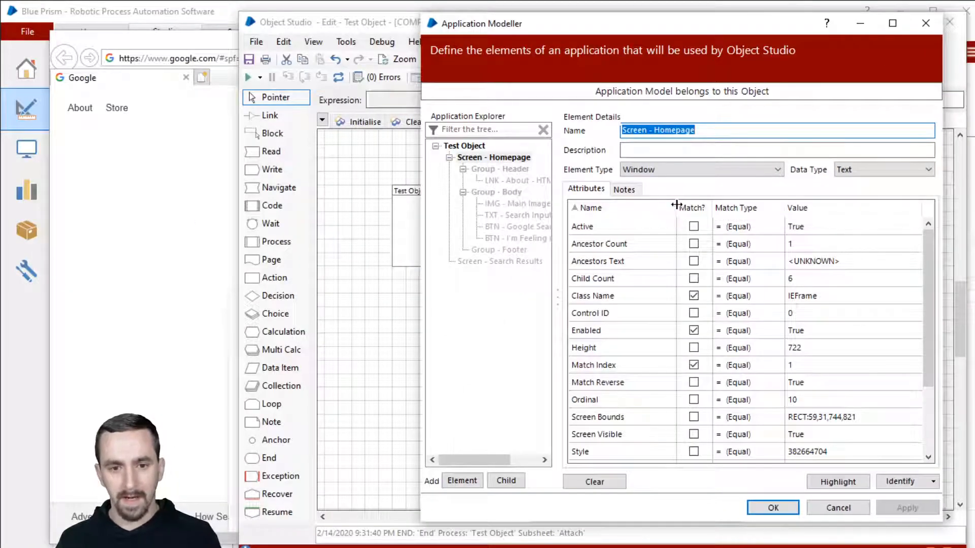
Sort Screen - Homepage attributes by Match? and inspect Match Reverse, Control ID and Ancestors Text.
{"action": "scroll", "coordinate": [690, 269], "scroll_direction": "down", "scroll_amount": 2}
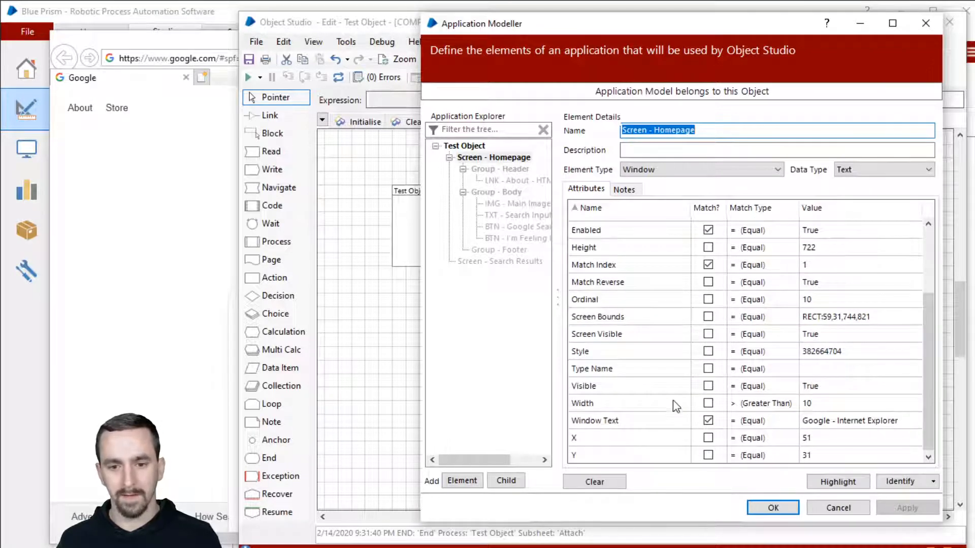
{"action": "scroll", "coordinate": [708, 230], "scroll_direction": "up", "scroll_amount": 1}
{"action": "left_click", "coordinate": [707, 208]}
{"action": "scroll", "coordinate": [655, 345], "scroll_direction": "down", "scroll_amount": 1}
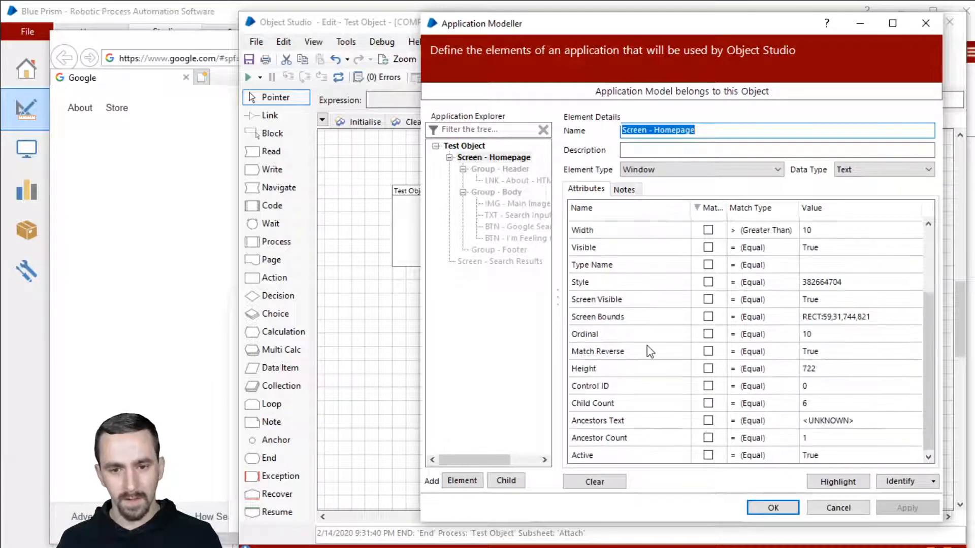
{"action": "left_click", "coordinate": [648, 351]}
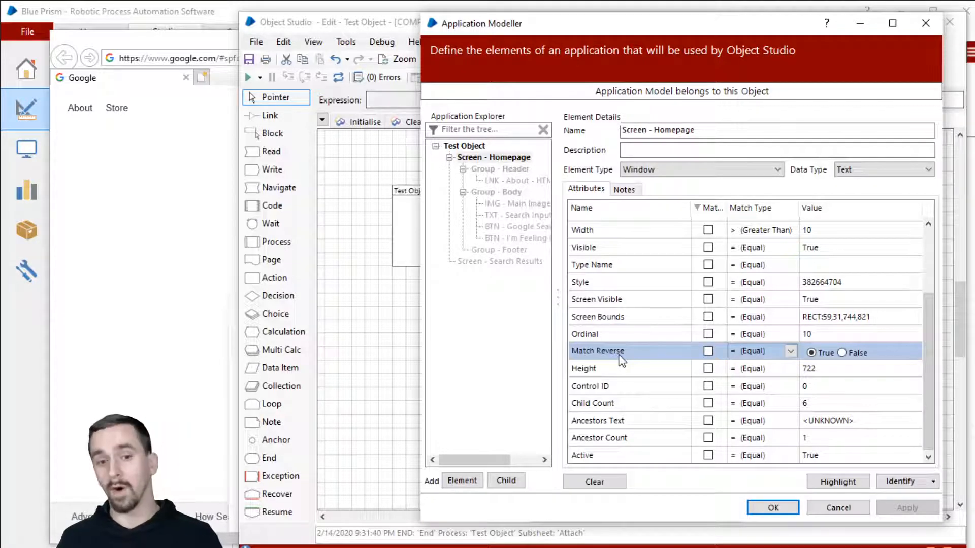
{"action": "scroll", "coordinate": [701, 265], "scroll_direction": "up", "scroll_amount": 1}
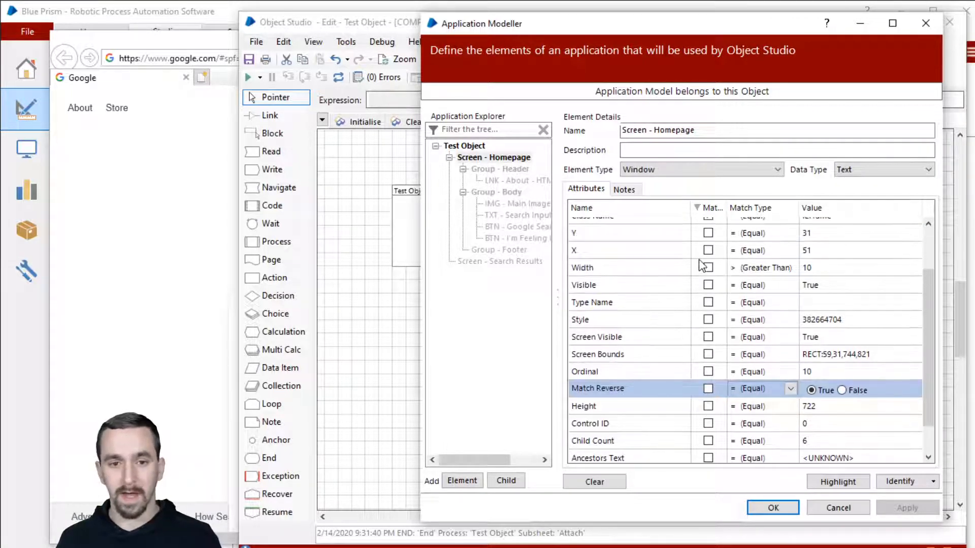
{"action": "scroll", "coordinate": [702, 269], "scroll_direction": "down", "scroll_amount": 1}
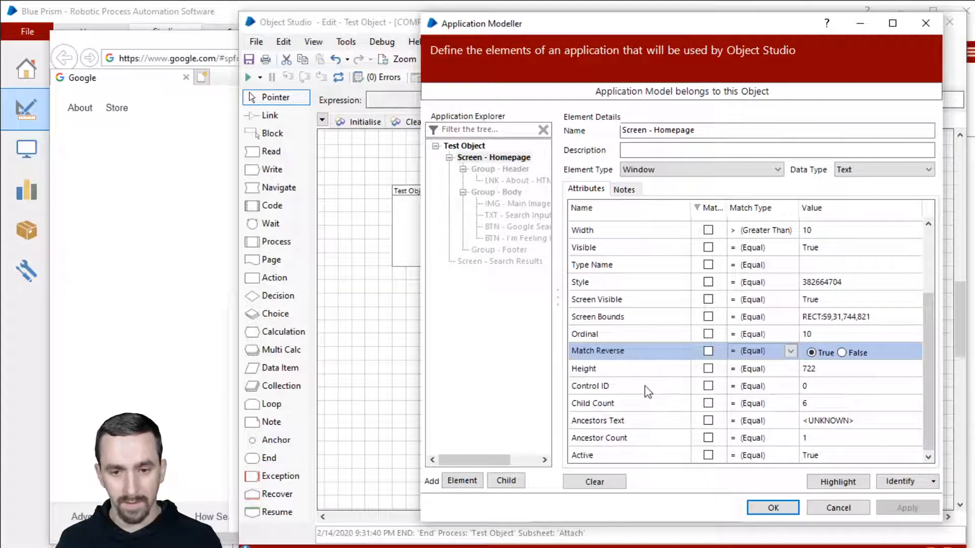
{"action": "left_click", "coordinate": [645, 389]}
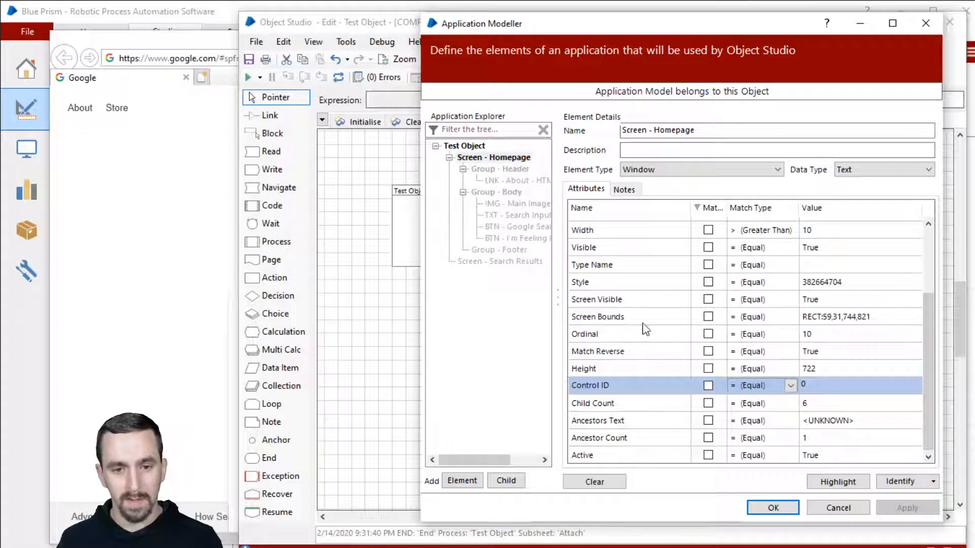
{"action": "scroll", "coordinate": [645, 325], "scroll_direction": "up", "scroll_amount": 3}
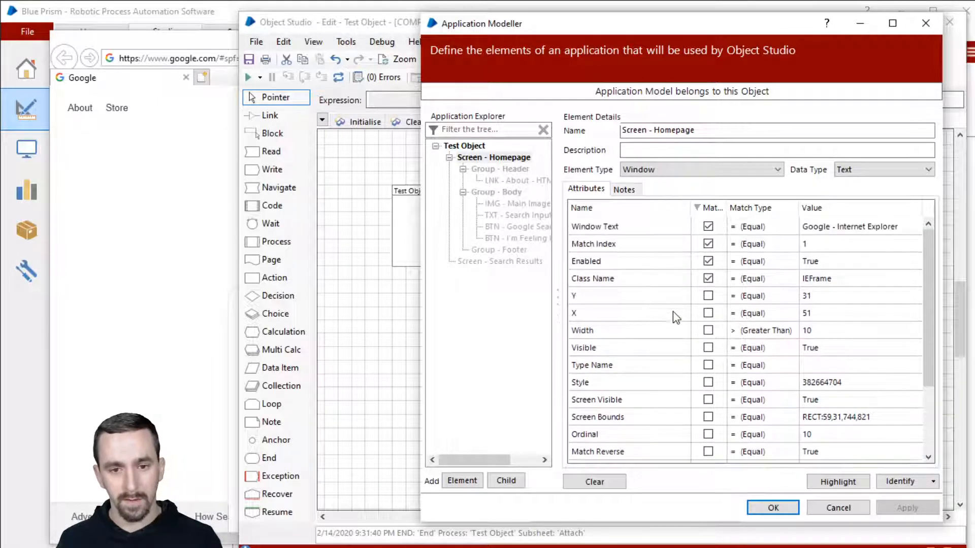
{"action": "scroll", "coordinate": [660, 330], "scroll_direction": "down", "scroll_amount": 3}
{"action": "left_click", "coordinate": [646, 420]}
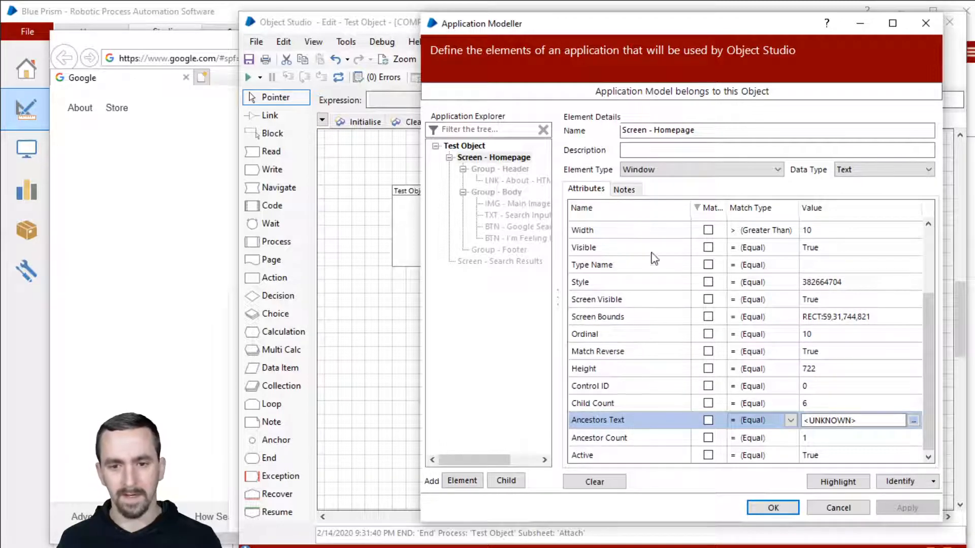
{"action": "scroll", "coordinate": [655, 259], "scroll_direction": "up", "scroll_amount": 3}
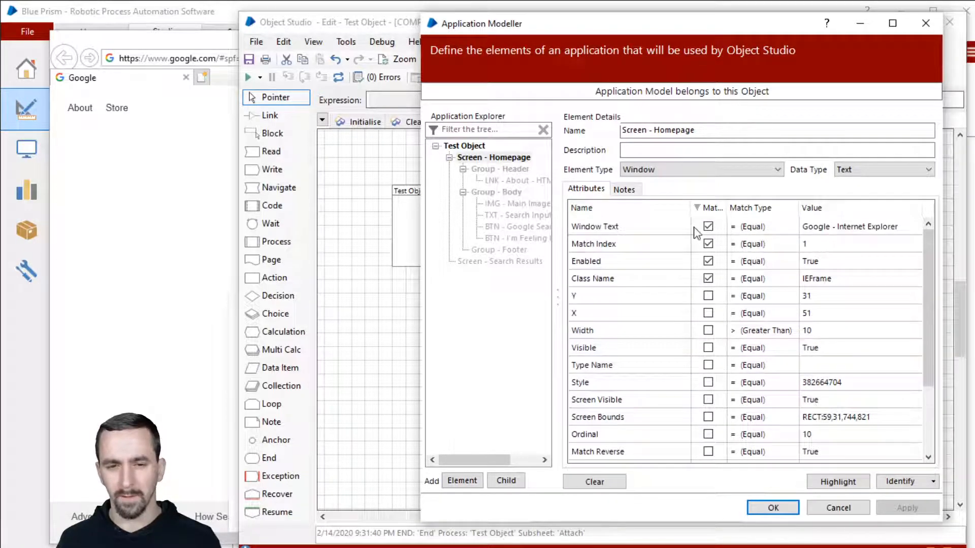
{"action": "scroll", "coordinate": [691, 239], "scroll_direction": "down", "scroll_amount": 2}
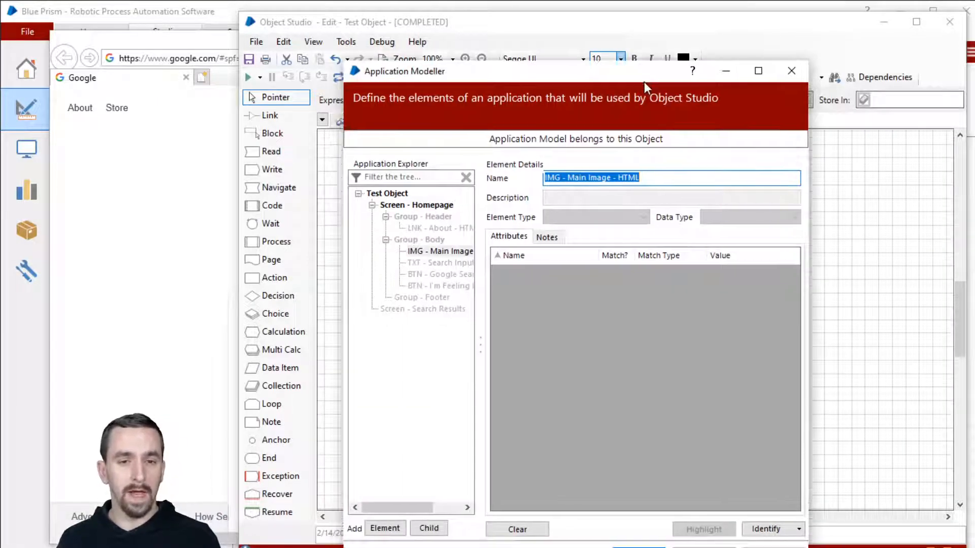
Move the Application Modeller window up and right to view IMG - Main Image.
{"action": "left_click_drag", "start_coordinate": [644, 82], "coordinate": [686, 49]}
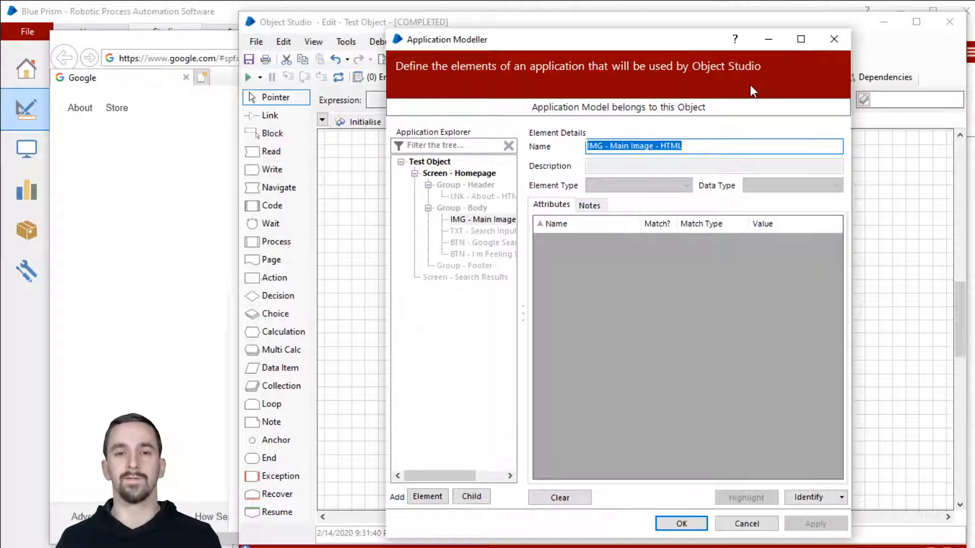
Identify the Google doodle on IMG - Main Image, then reselect it as the parent.
{"action": "left_click", "coordinate": [497, 221]}
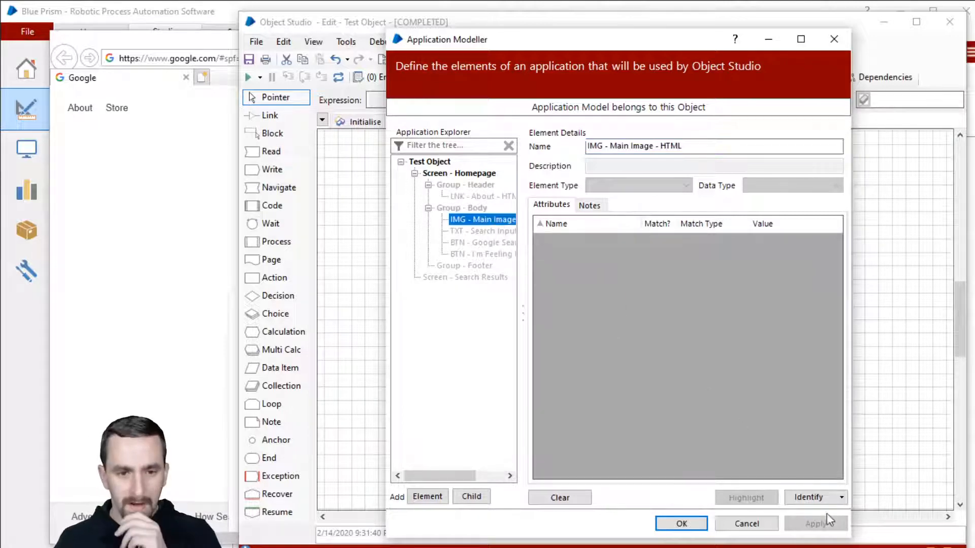
{"action": "left_click", "coordinate": [807, 498]}
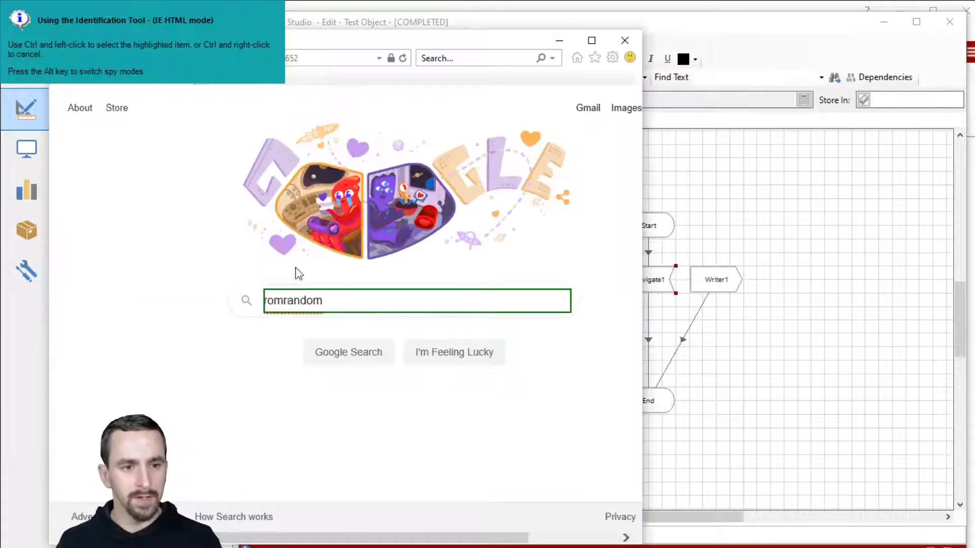
{"action": "left_click", "coordinate": [302, 239], "text": "ctrl"}
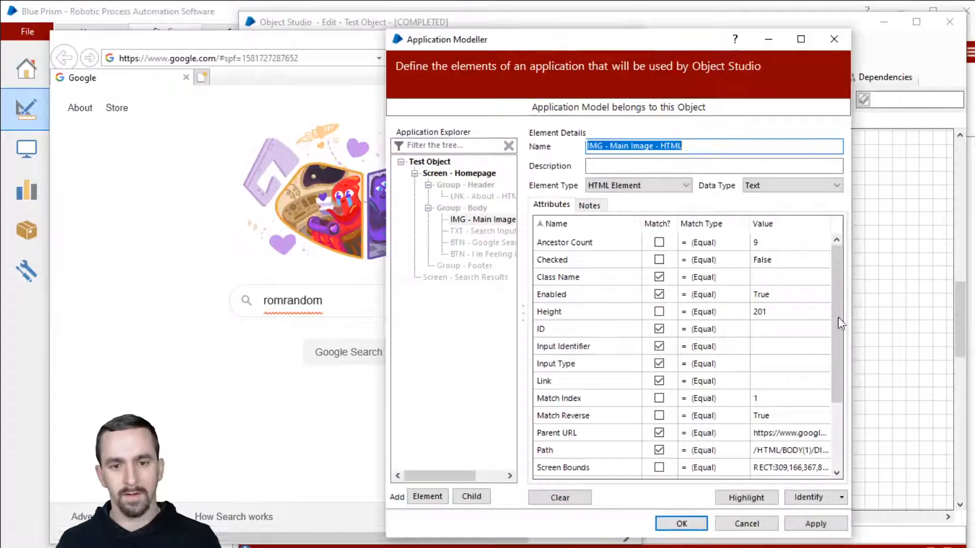
{"action": "left_click", "coordinate": [482, 232]}
{"action": "left_click", "coordinate": [480, 221]}
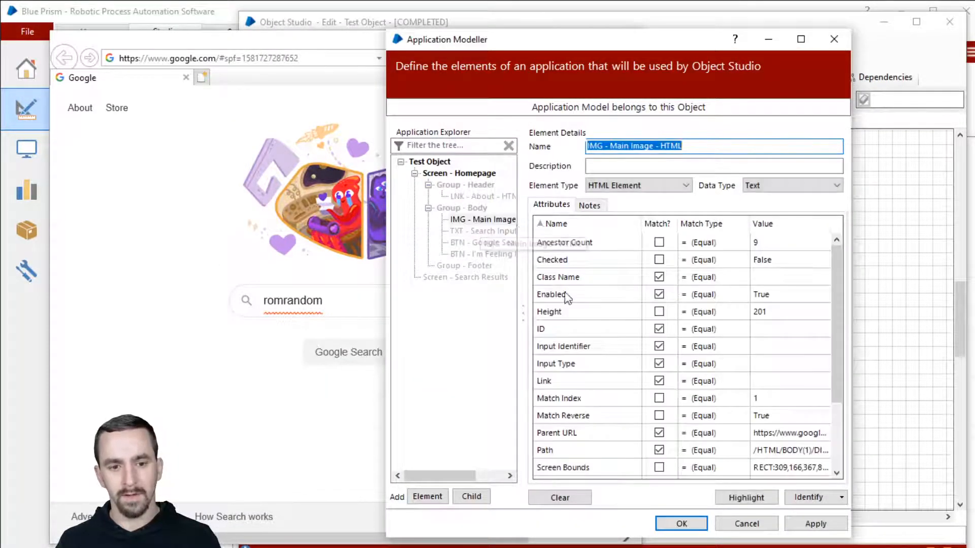
Add child elements Element1 and Element2 under IMG - Main Image and capture the doodle into Element1.
{"action": "left_click", "coordinate": [470, 497]}
{"action": "left_click", "coordinate": [470, 498]}
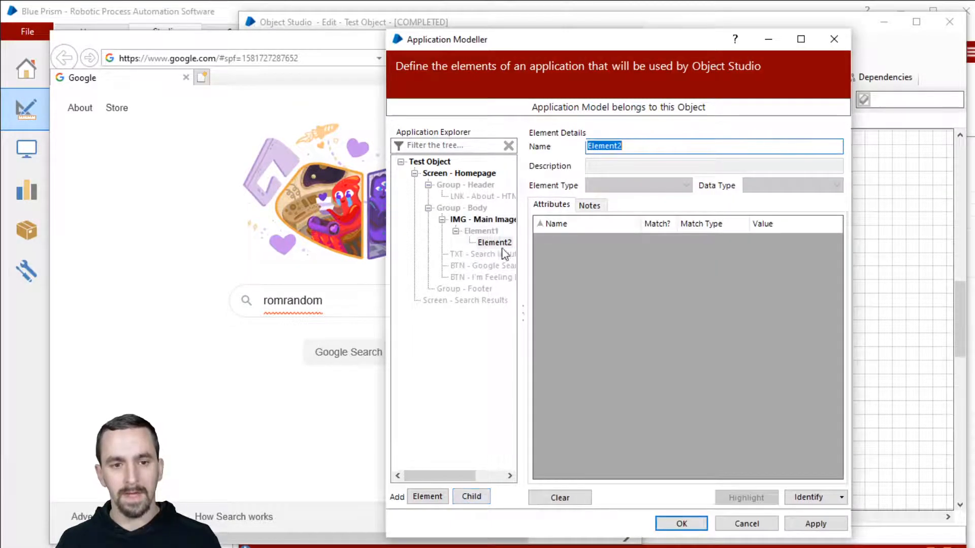
{"action": "left_click_drag", "start_coordinate": [493, 241], "coordinate": [470, 224]}
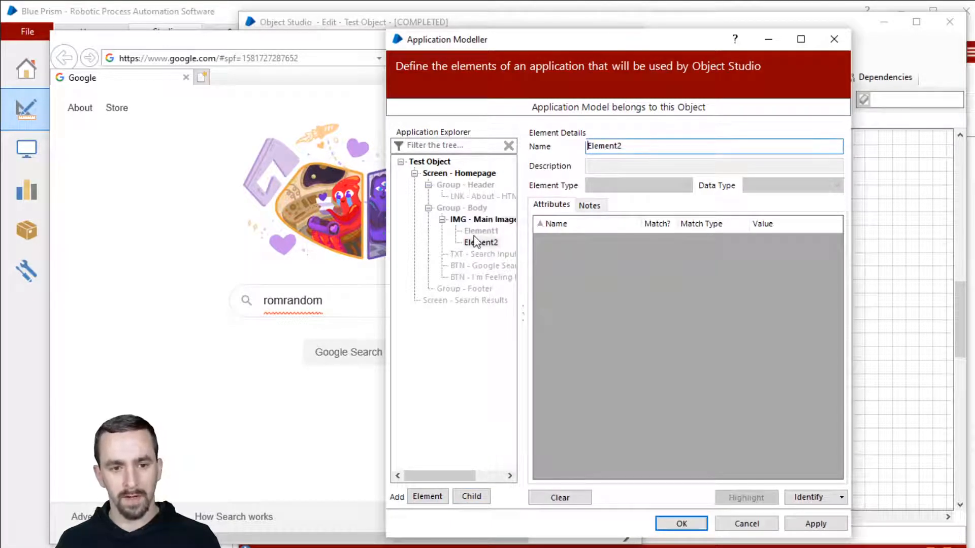
{"action": "left_click", "coordinate": [477, 231]}
{"action": "left_click", "coordinate": [808, 497]}
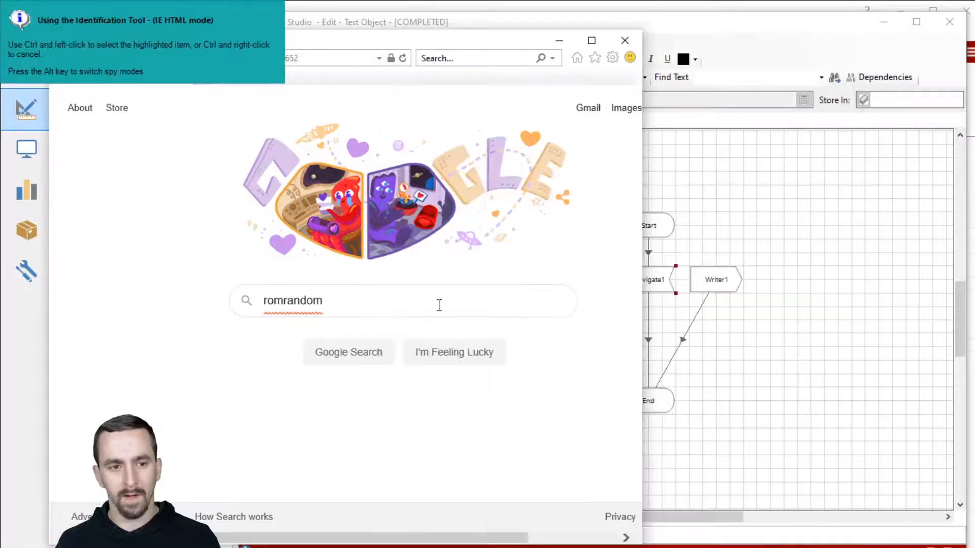
{"action": "left_click", "coordinate": [406, 203], "text": "ctrl"}
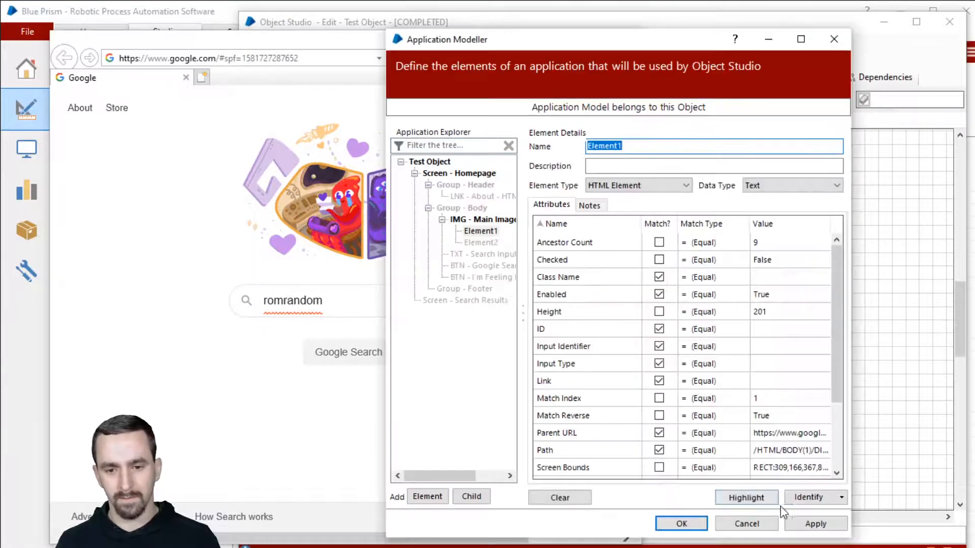
Re-capture Element1's doodle in another spy mode, dismiss the spying error, and retry.
{"action": "left_click", "coordinate": [785, 492]}
{"action": "left_click", "coordinate": [655, 411]}
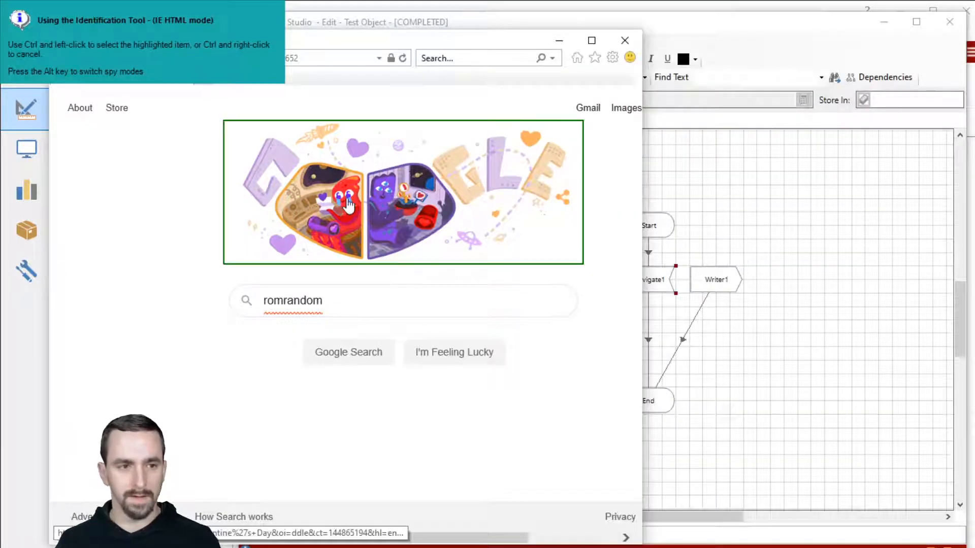
{"action": "key", "text": "alt"}
{"action": "left_click", "coordinate": [355, 178], "text": "ctrl"}
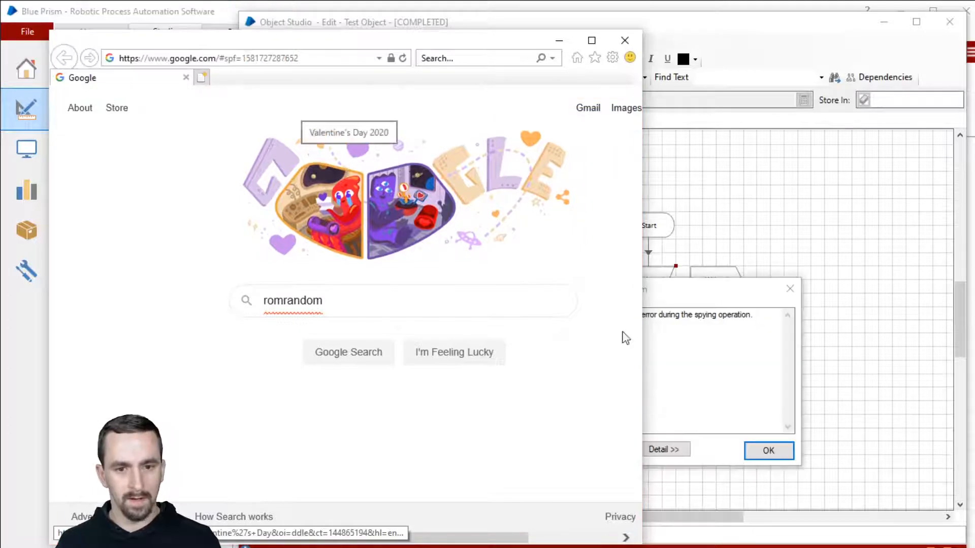
{"action": "left_click", "coordinate": [768, 450]}
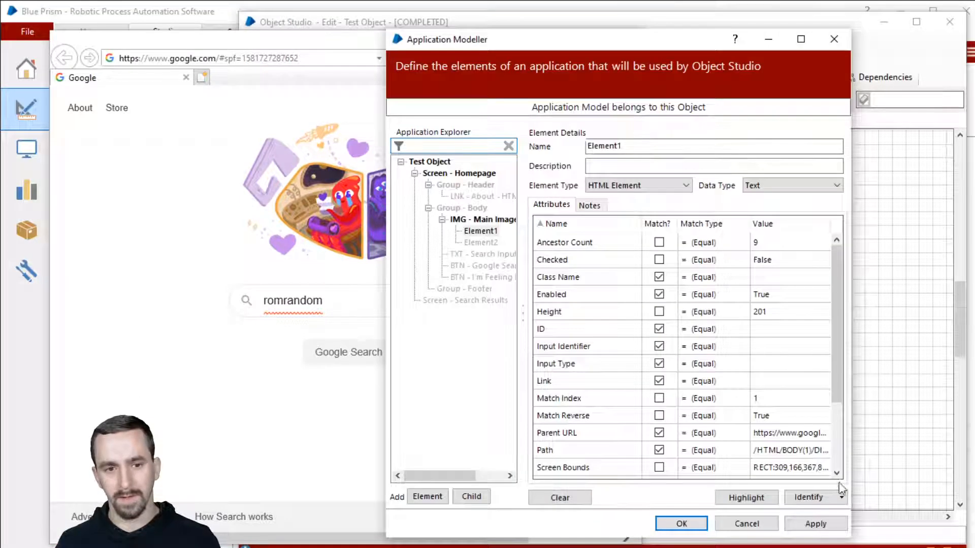
{"action": "left_click", "coordinate": [810, 500]}
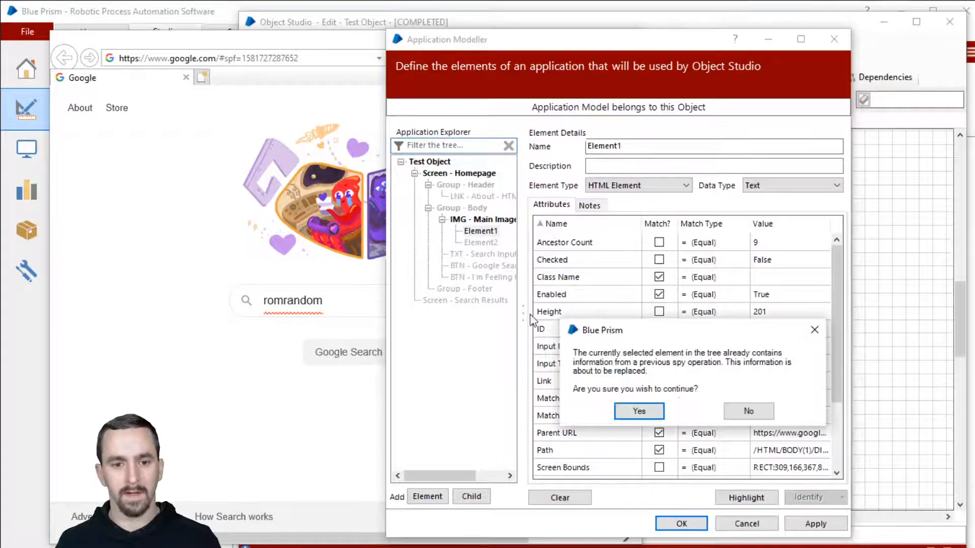
Capture the doodle into Element1 as UI Automation and name it UIA.
{"action": "left_click", "coordinate": [633, 410]}
{"action": "key", "text": "alt"}
{"action": "key", "text": "alt"}
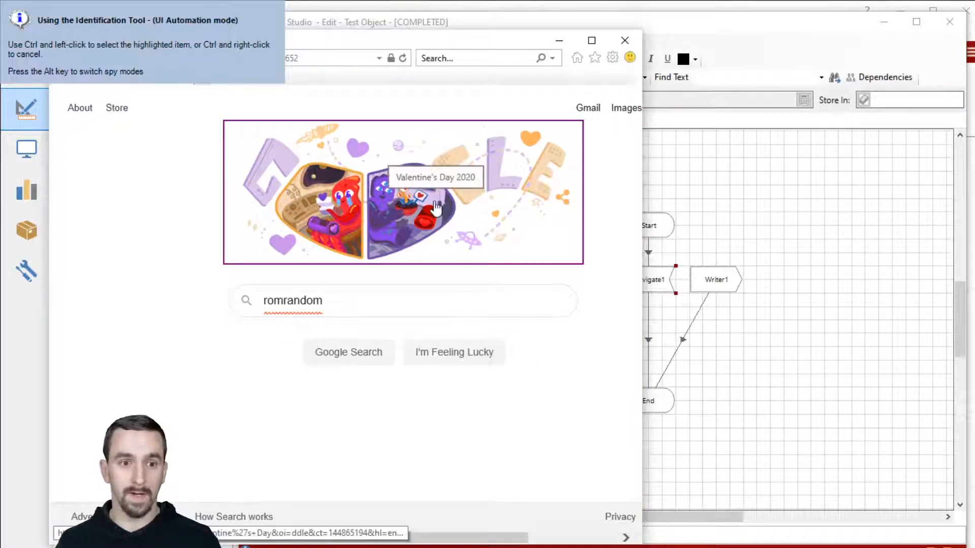
{"action": "left_click", "coordinate": [423, 189], "text": "ctrl"}
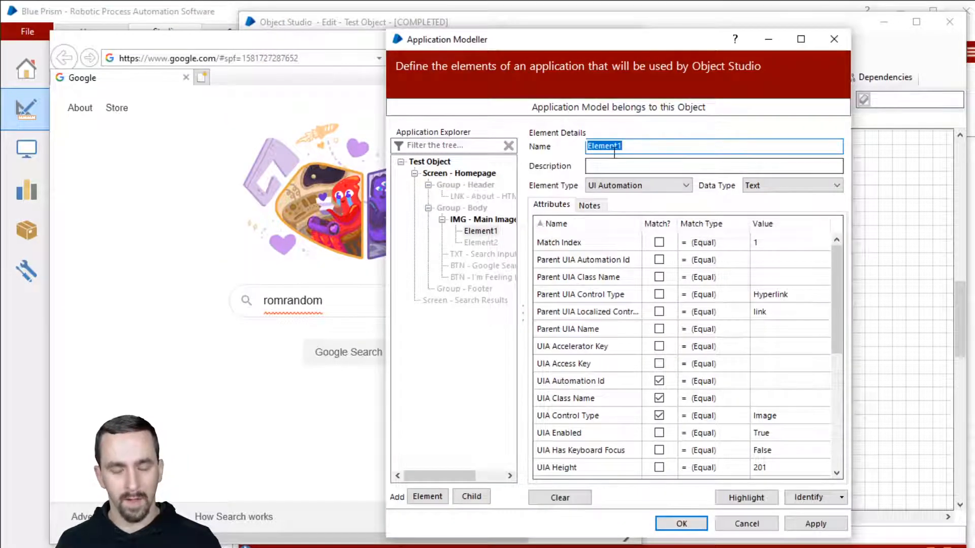
{"action": "type", "text": "UIA"}
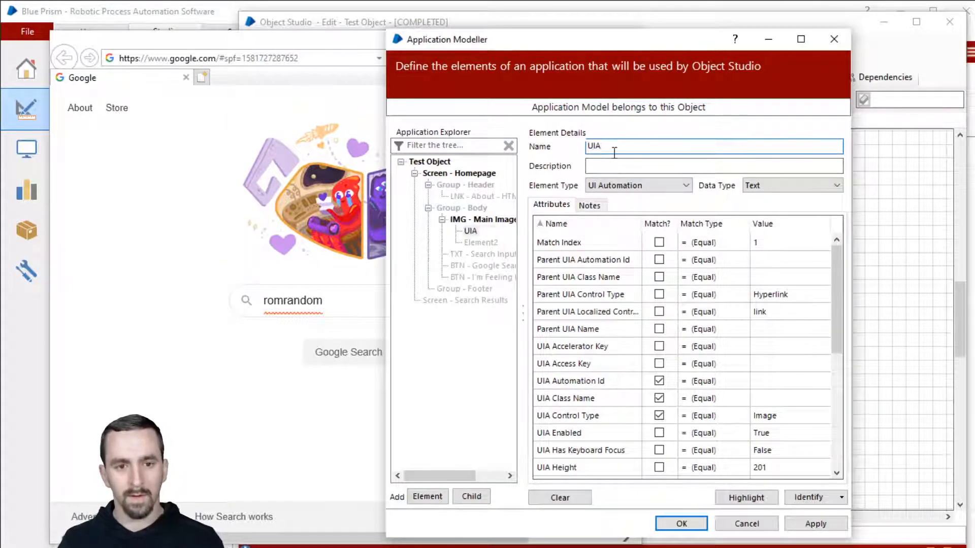
Capture the doodle into Element2 in Accessibility mode and name it AA.
{"action": "left_click", "coordinate": [483, 243]}
{"action": "left_click", "coordinate": [795, 500]}
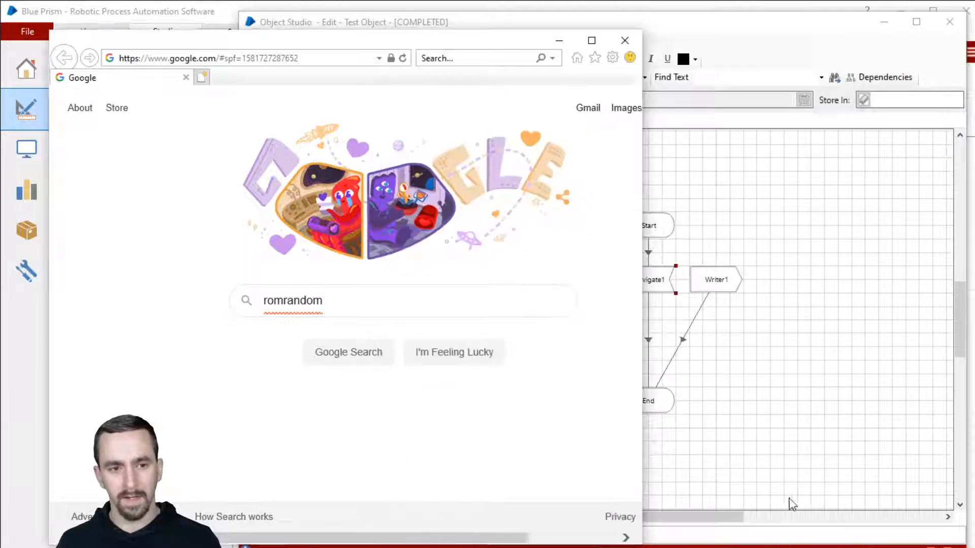
{"action": "key", "text": "alt"}
{"action": "key", "text": "alt"}
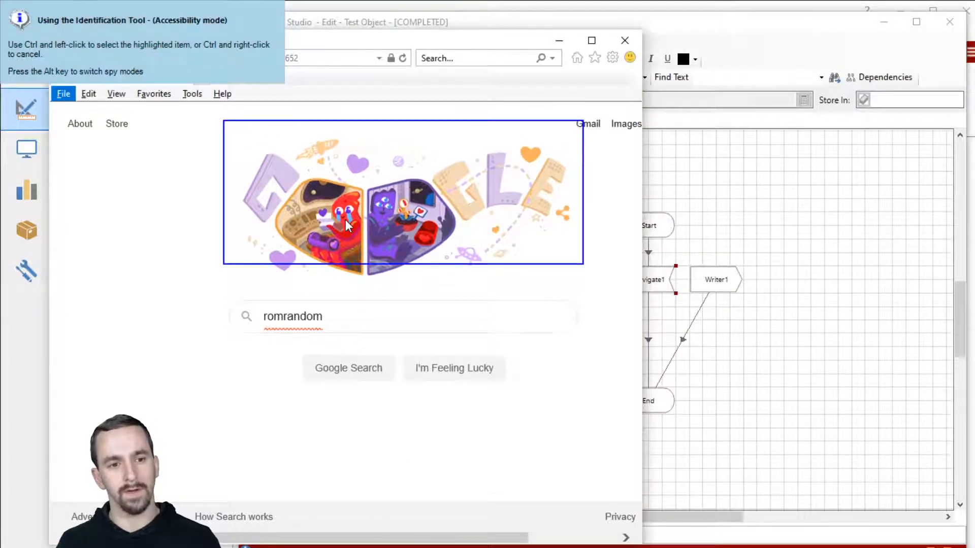
{"action": "left_click", "coordinate": [329, 235], "text": "ctrl"}
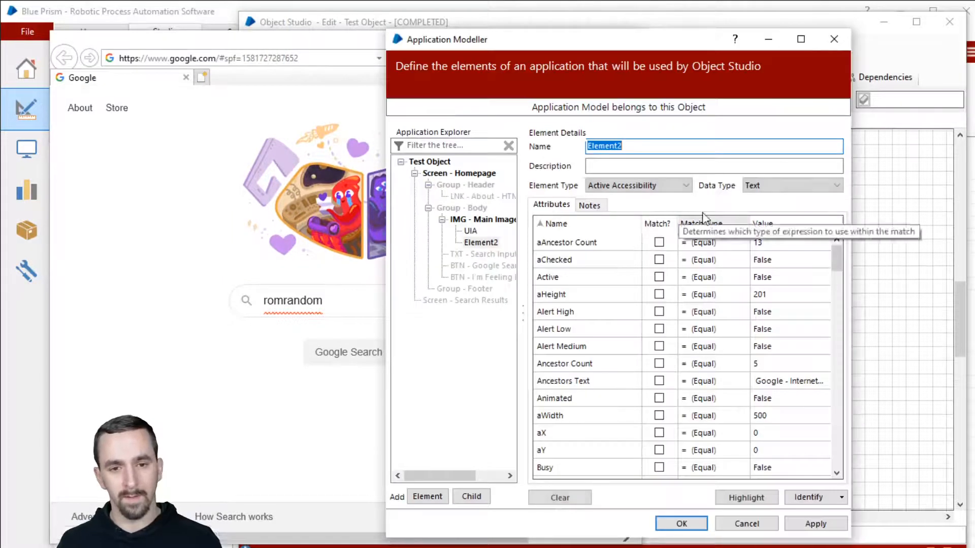
{"action": "mouse_move", "coordinate": [654, 41]}
{"action": "left_mouse_down"}
{"action": "mouse_move", "coordinate": [553, 28]}
{"action": "mouse_move", "coordinate": [732, 27]}
{"action": "left_mouse_up"}
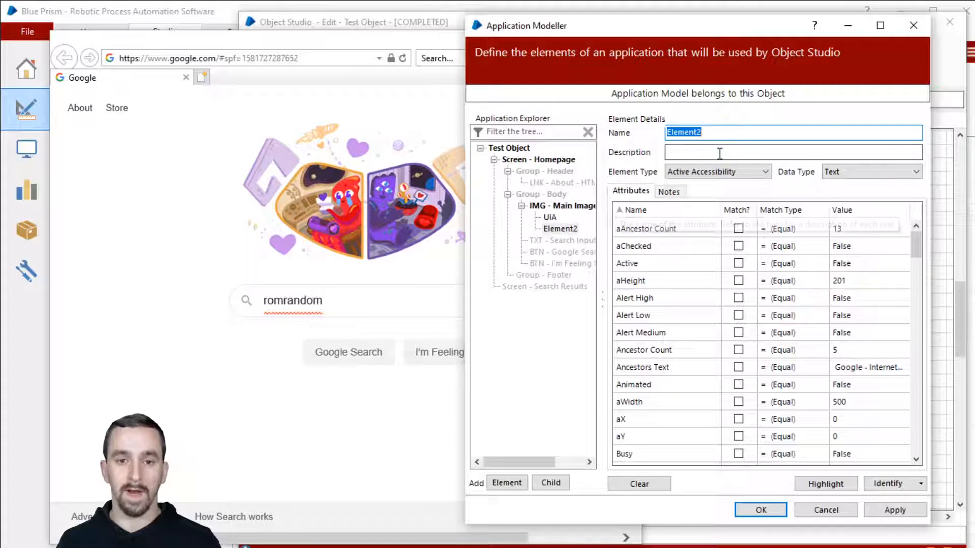
{"action": "type", "text": "aa"}
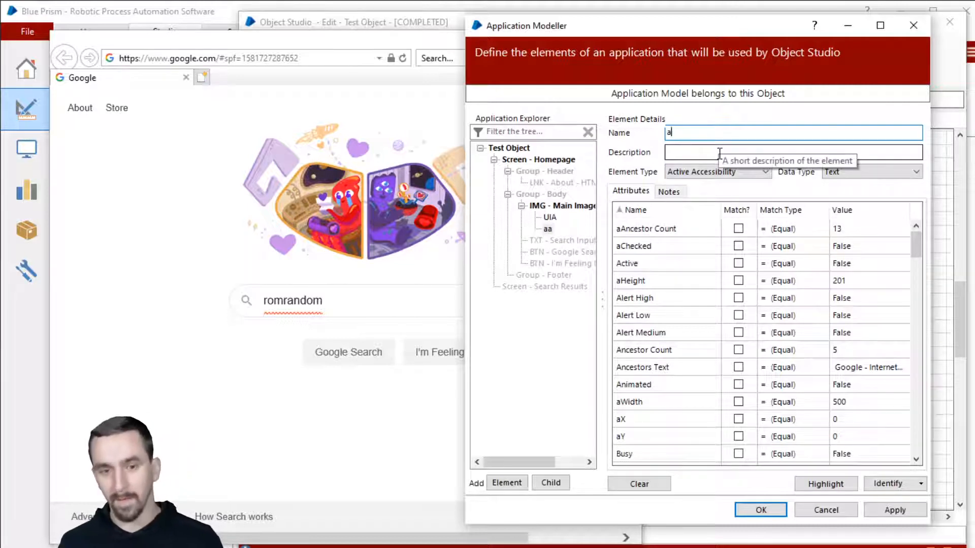
{"action": "key", "text": "BackSpace"}
{"action": "type", "text": "AA"}
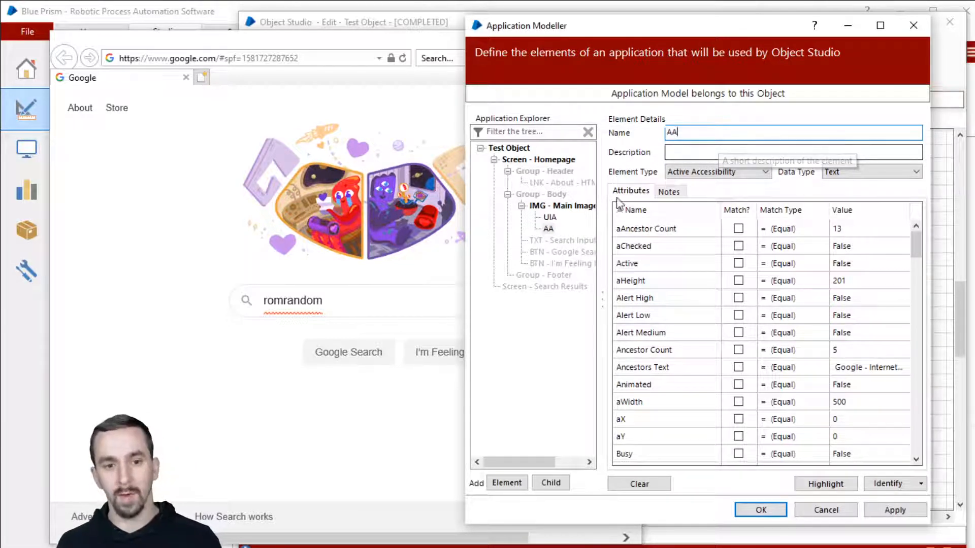
Compare the UIA and AA attributes and widen the modeller window.
{"action": "left_click", "coordinate": [553, 218]}
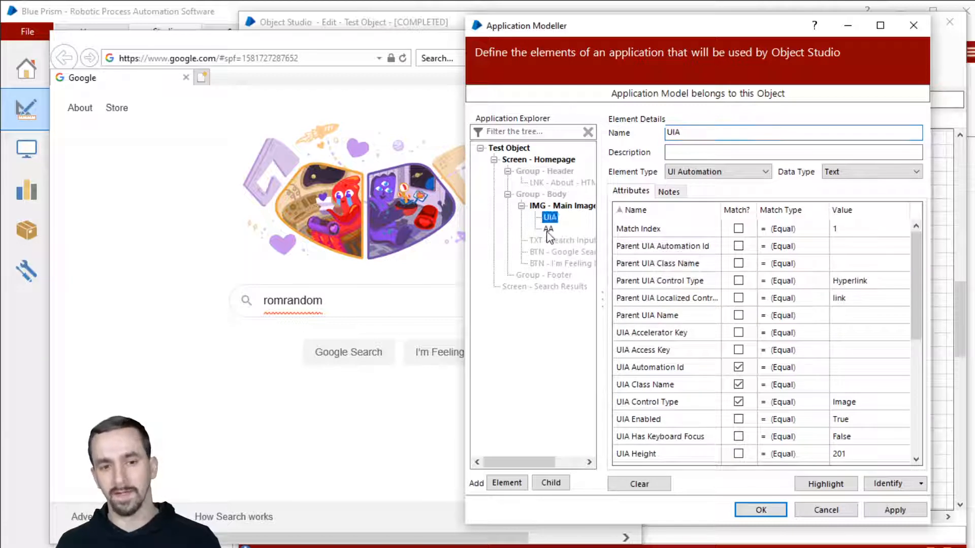
{"action": "left_click", "coordinate": [548, 229]}
{"action": "left_click", "coordinate": [552, 218]}
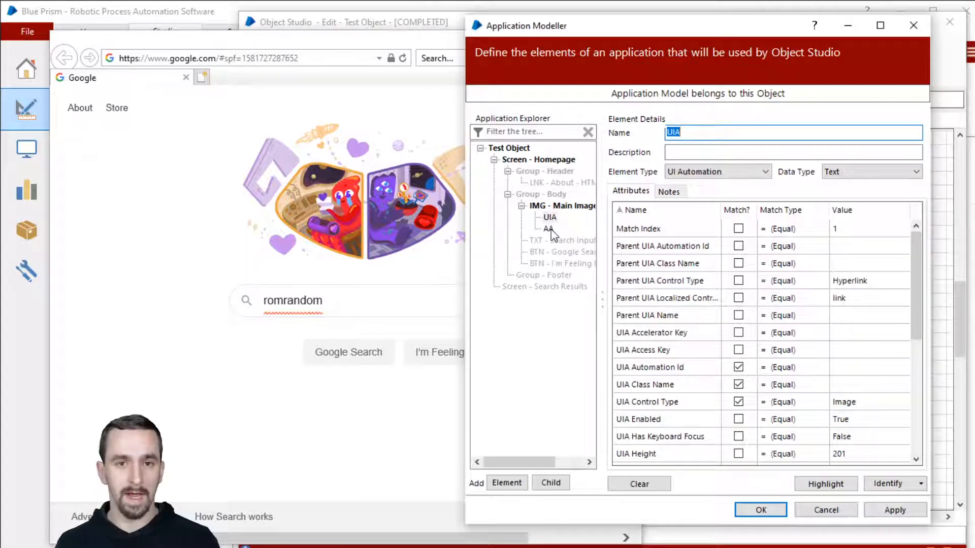
{"action": "left_click", "coordinate": [549, 229]}
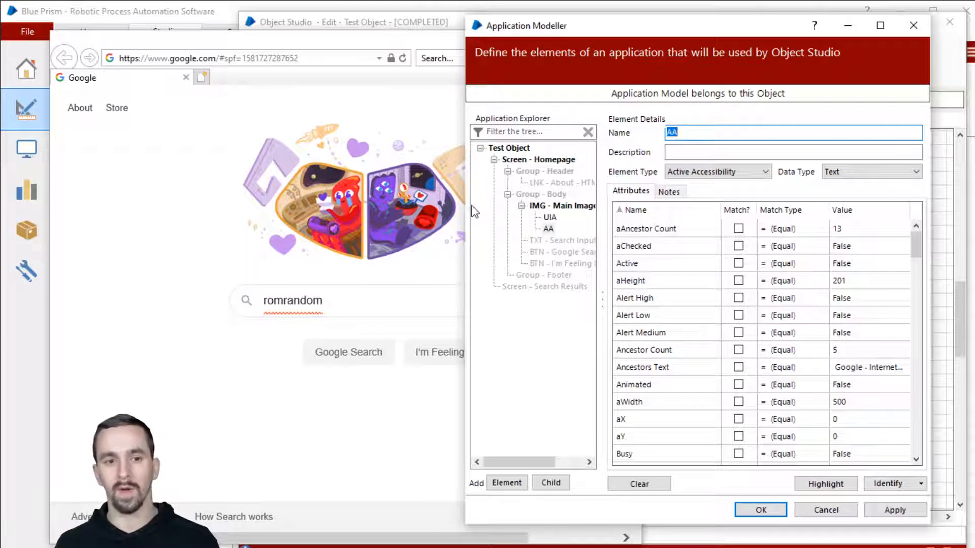
{"action": "left_click_drag", "start_coordinate": [464, 206], "coordinate": [403, 205]}
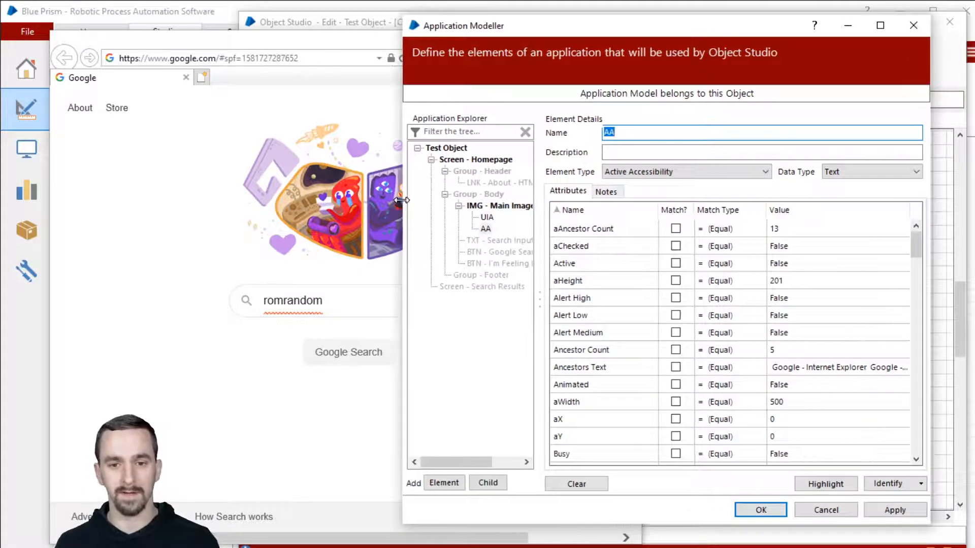
Compare AA with UIA, then sort UIA's attributes with Automation Id, Class Name and Control Type on top.
{"action": "left_click", "coordinate": [486, 218]}
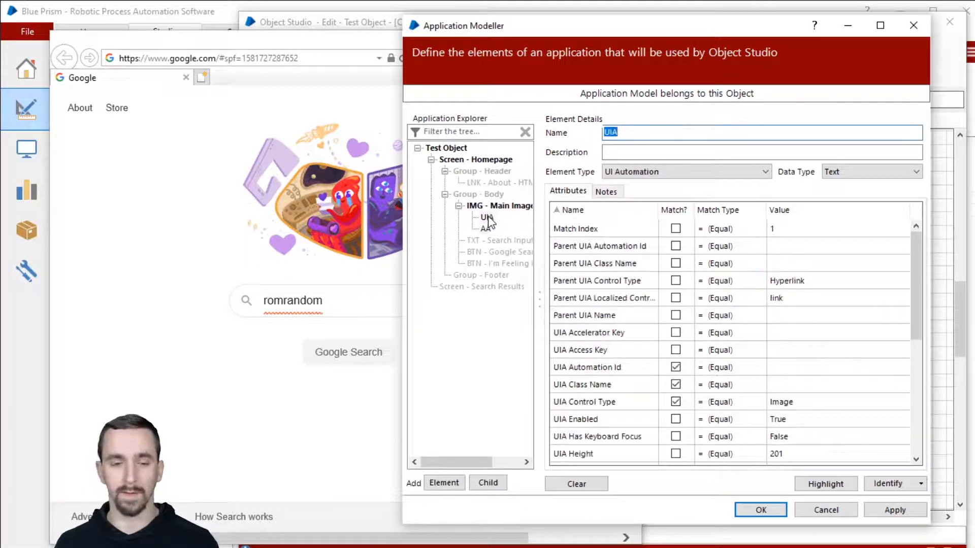
{"action": "left_click", "coordinate": [486, 228]}
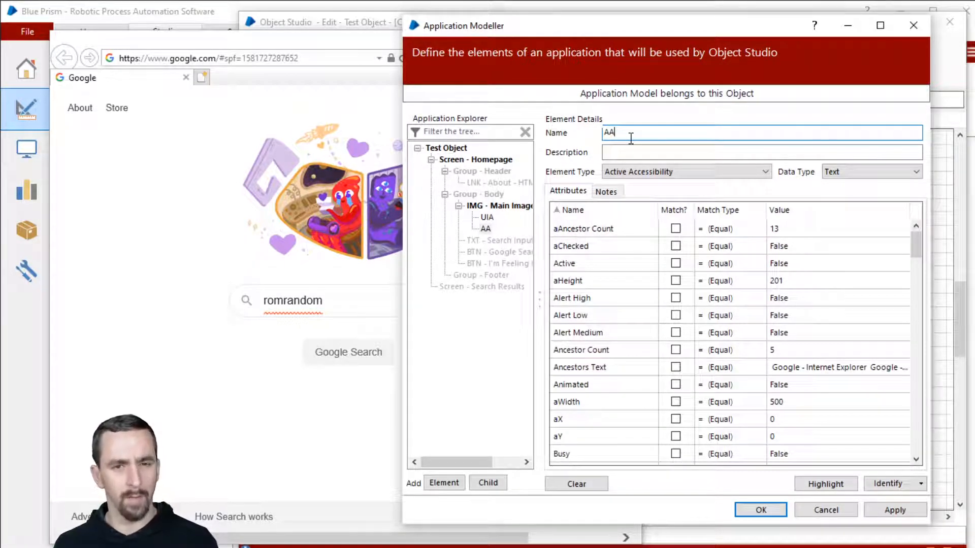
{"action": "left_click", "coordinate": [485, 217]}
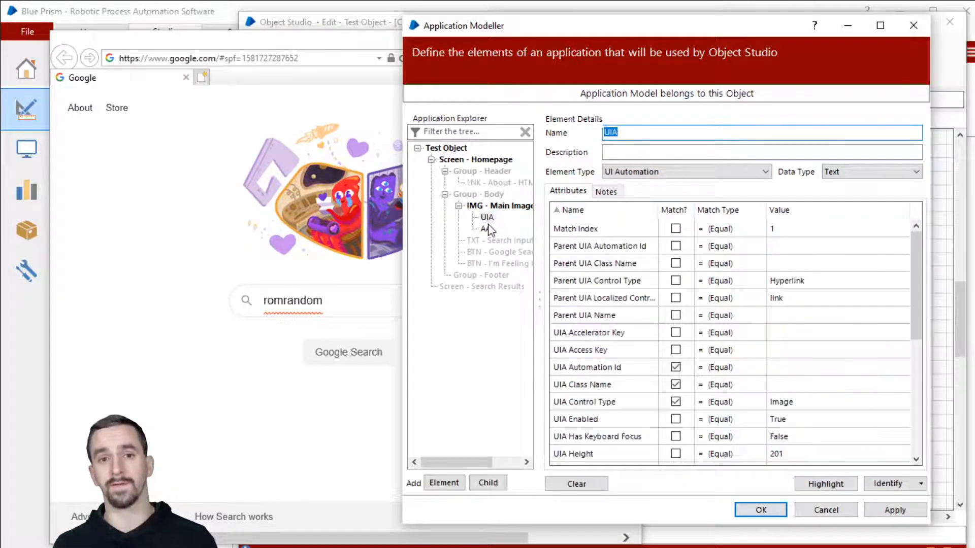
{"action": "left_click", "coordinate": [646, 133]}
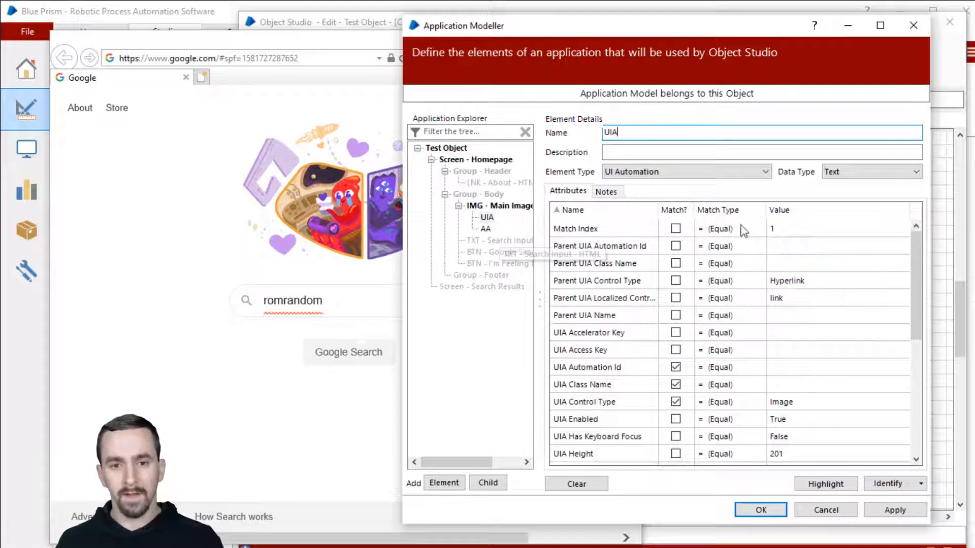
{"action": "left_click", "coordinate": [678, 210]}
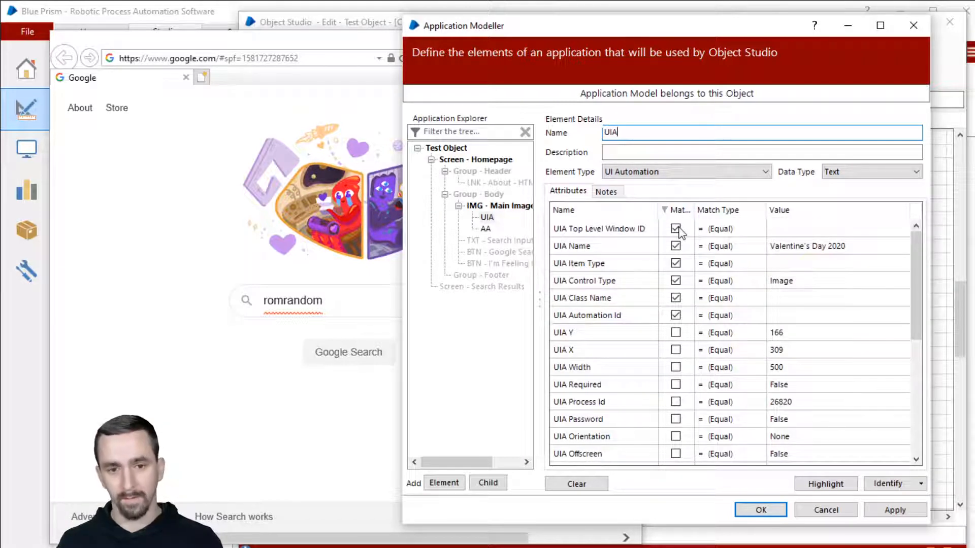
Stop the UIA element matching on Top Level Window ID, Item Type, Class Name and Automation Id.
{"action": "left_click", "coordinate": [675, 228]}
{"action": "left_click", "coordinate": [676, 263]}
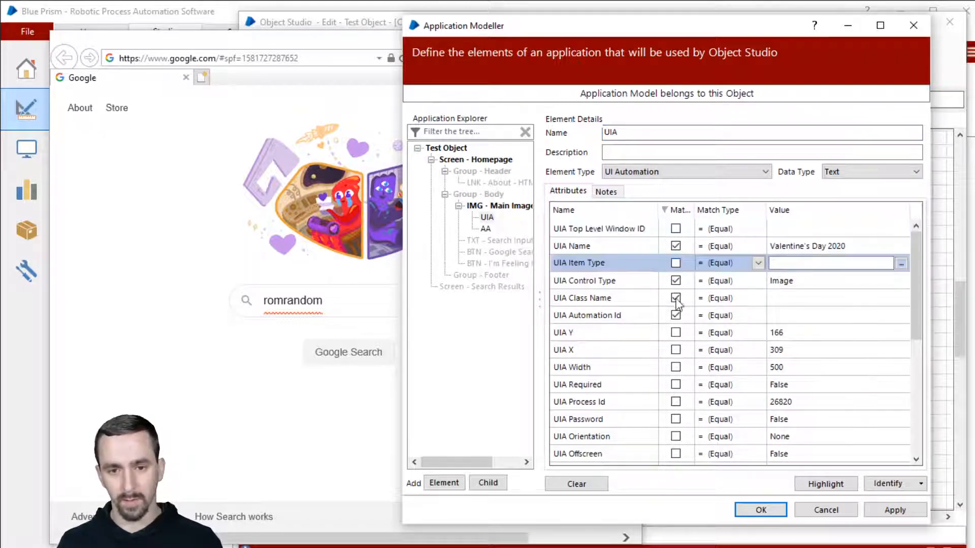
{"action": "left_click", "coordinate": [676, 298]}
{"action": "left_click", "coordinate": [676, 315]}
{"action": "left_click", "coordinate": [679, 210]}
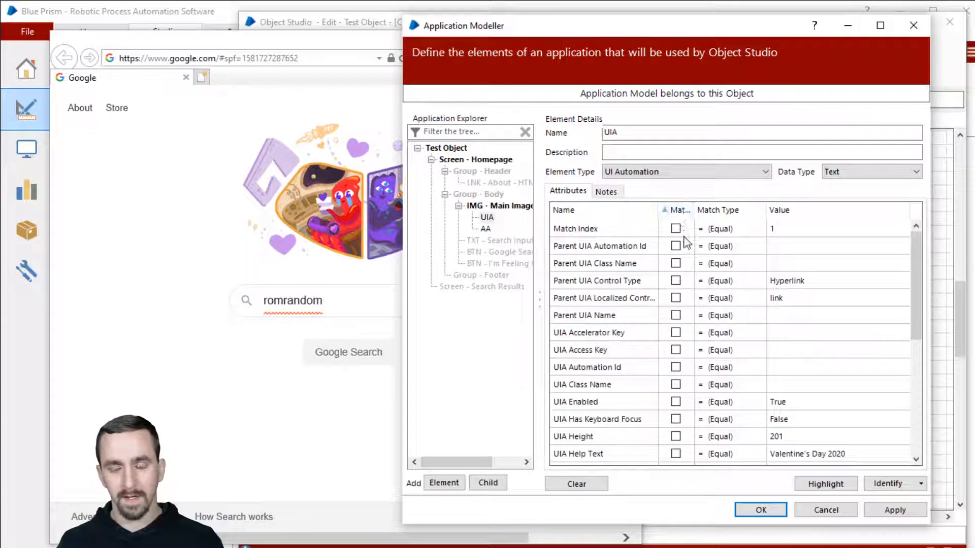
{"action": "left_click", "coordinate": [678, 210]}
{"action": "scroll", "coordinate": [718, 285], "scroll_direction": "down", "scroll_amount": 5}
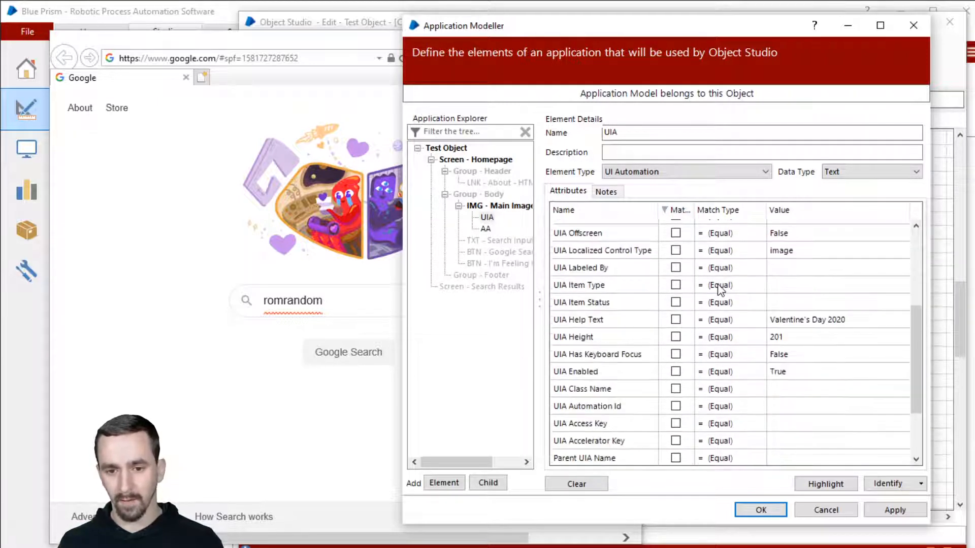
{"action": "scroll", "coordinate": [711, 287], "scroll_direction": "up", "scroll_amount": 5}
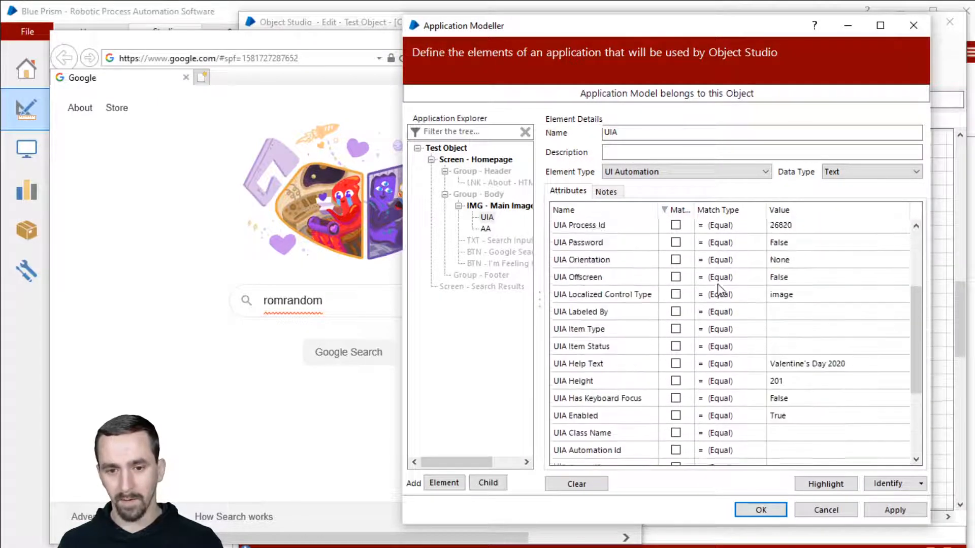
On the AA element, untick Match for Window Text, Parent Name, Parent Keyboard Shortcut, Parent ID and ID.
{"action": "left_click", "coordinate": [485, 228]}
{"action": "left_click", "coordinate": [676, 229]}
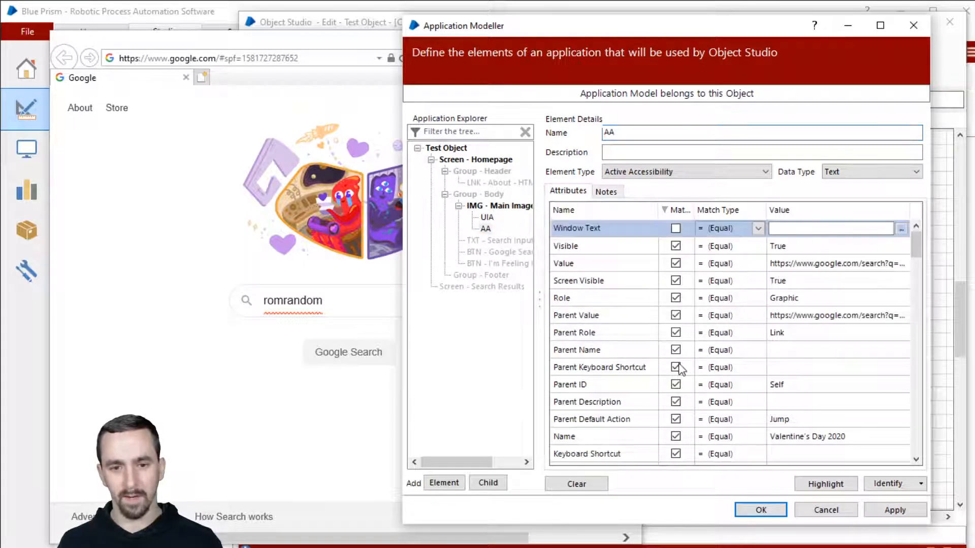
{"action": "left_click", "coordinate": [676, 350]}
{"action": "left_click", "coordinate": [676, 367]}
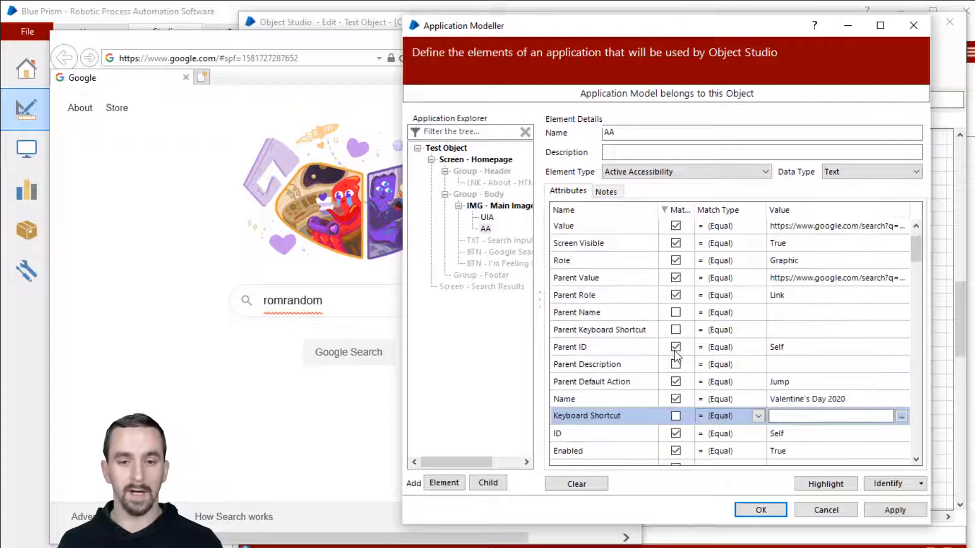
{"action": "left_click", "coordinate": [676, 347]}
{"action": "left_click", "coordinate": [784, 346]}
{"action": "left_click_drag", "start_coordinate": [825, 346], "coordinate": [765, 350]}
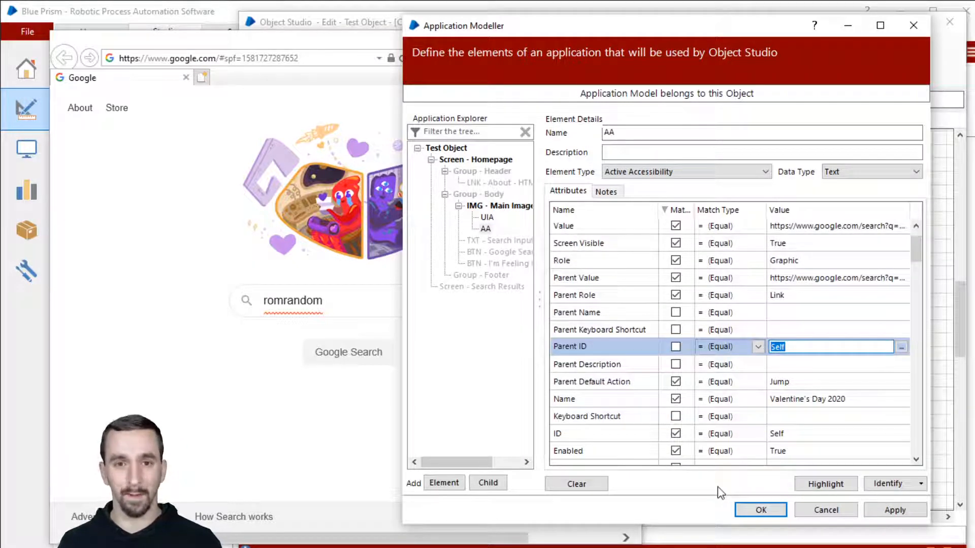
{"action": "left_click", "coordinate": [676, 435]}
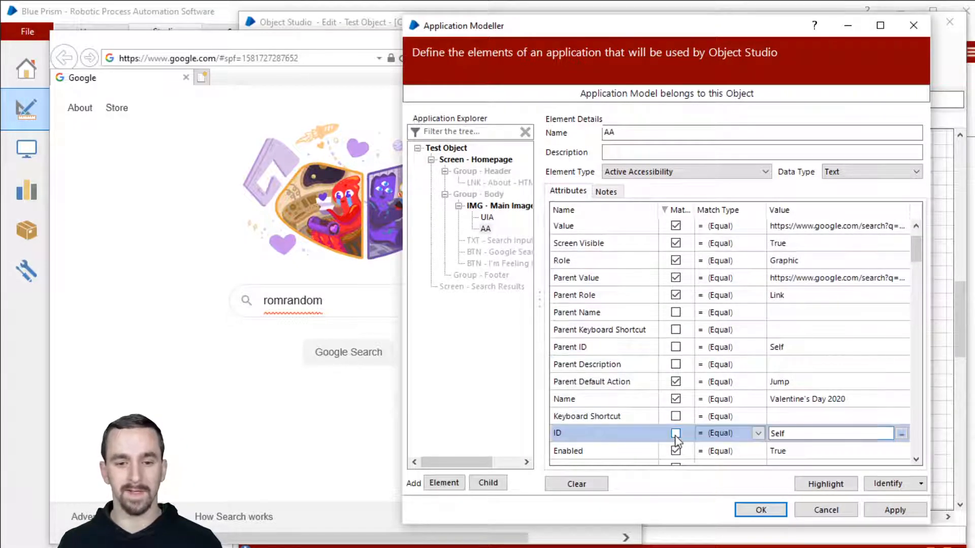
Re-sort the AA attributes with matched ones first and review the UIA element's attributes.
{"action": "scroll", "coordinate": [771, 323], "scroll_direction": "up", "scroll_amount": 1}
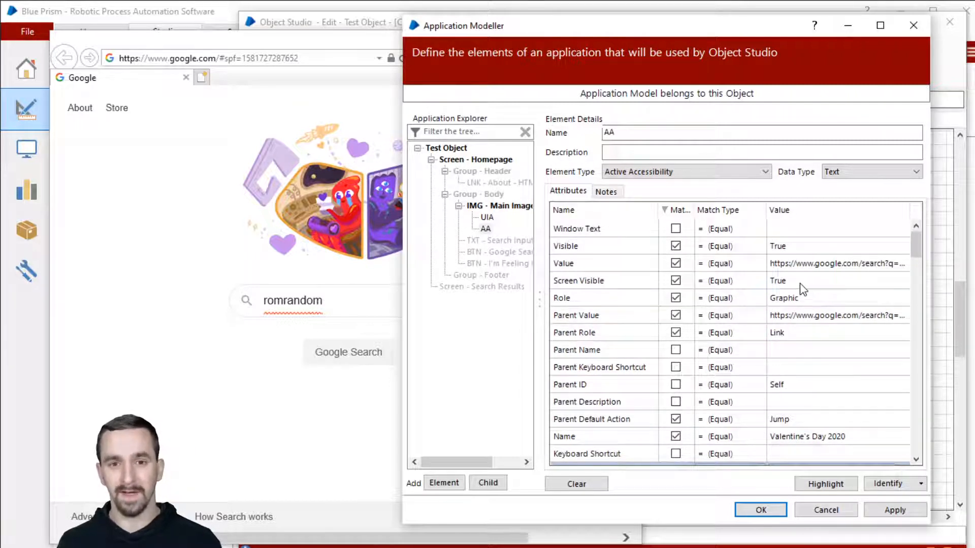
{"action": "scroll", "coordinate": [665, 264], "scroll_direction": "down", "scroll_amount": 4}
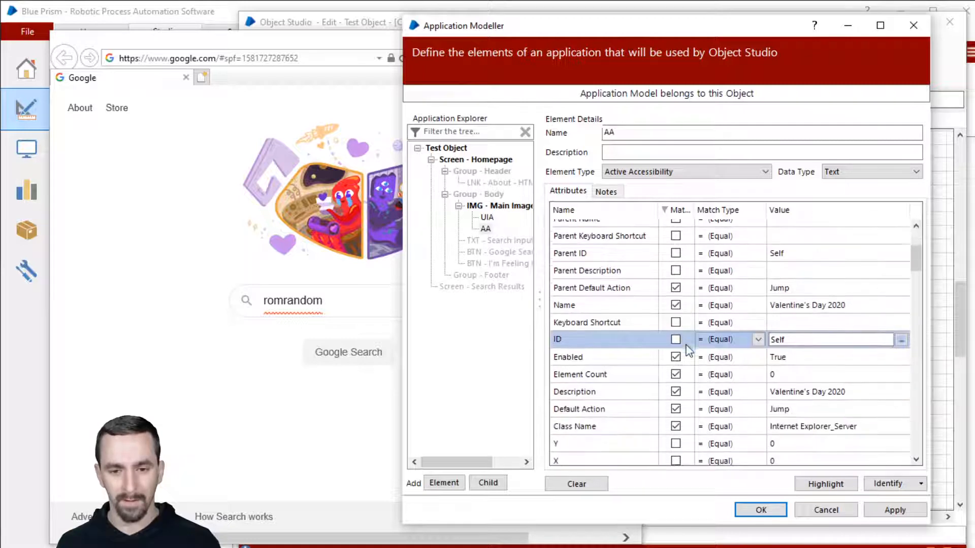
{"action": "scroll", "coordinate": [676, 365], "scroll_direction": "down", "scroll_amount": 1}
{"action": "scroll", "coordinate": [676, 360], "scroll_direction": "up", "scroll_amount": 1}
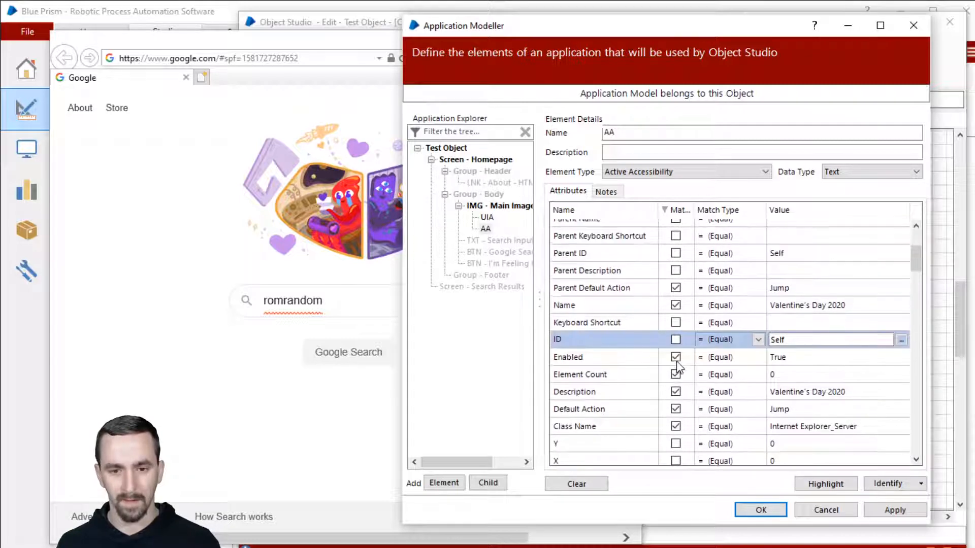
{"action": "left_click", "coordinate": [679, 210]}
{"action": "left_click", "coordinate": [679, 210]}
{"action": "scroll", "coordinate": [684, 227], "scroll_direction": "up", "scroll_amount": 4}
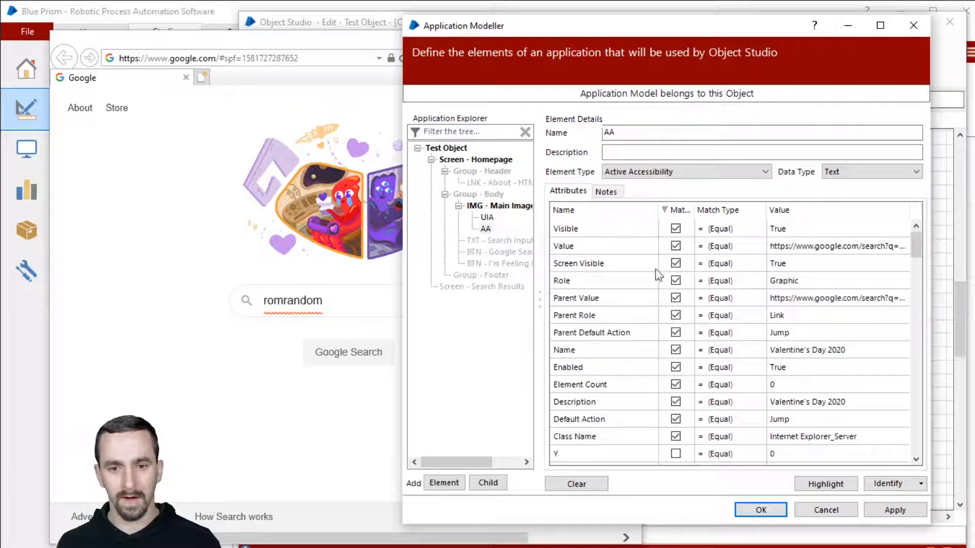
{"action": "left_click", "coordinate": [486, 217]}
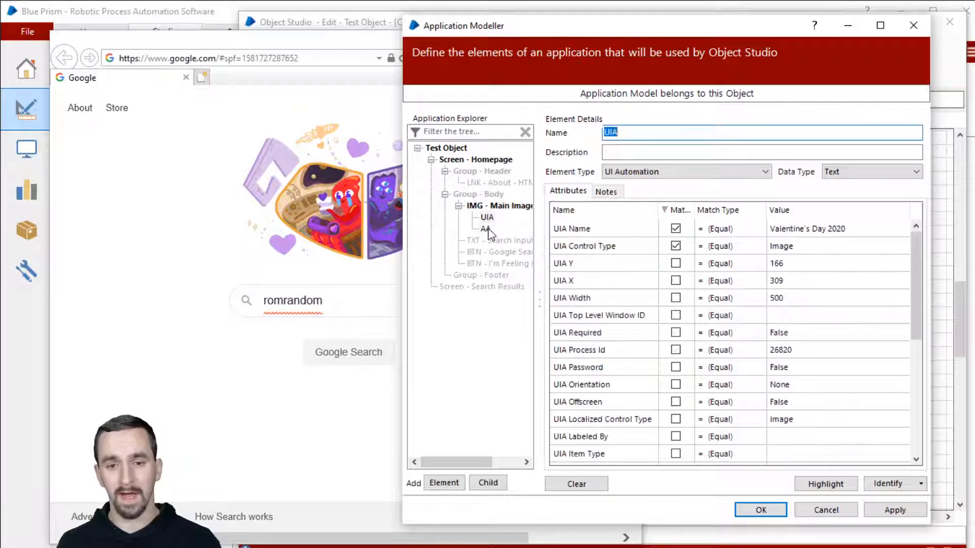
Compare the AA and UIA element attribute lists, ending on the AA element.
{"action": "left_click", "coordinate": [485, 229]}
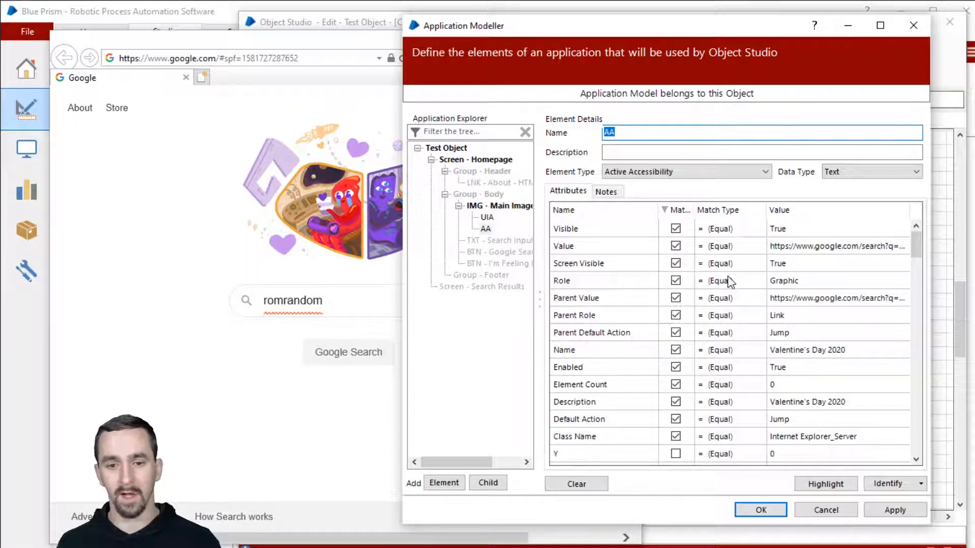
{"action": "scroll", "coordinate": [737, 293], "scroll_direction": "down", "scroll_amount": 3}
{"action": "scroll", "coordinate": [740, 298], "scroll_direction": "down", "scroll_amount": 3}
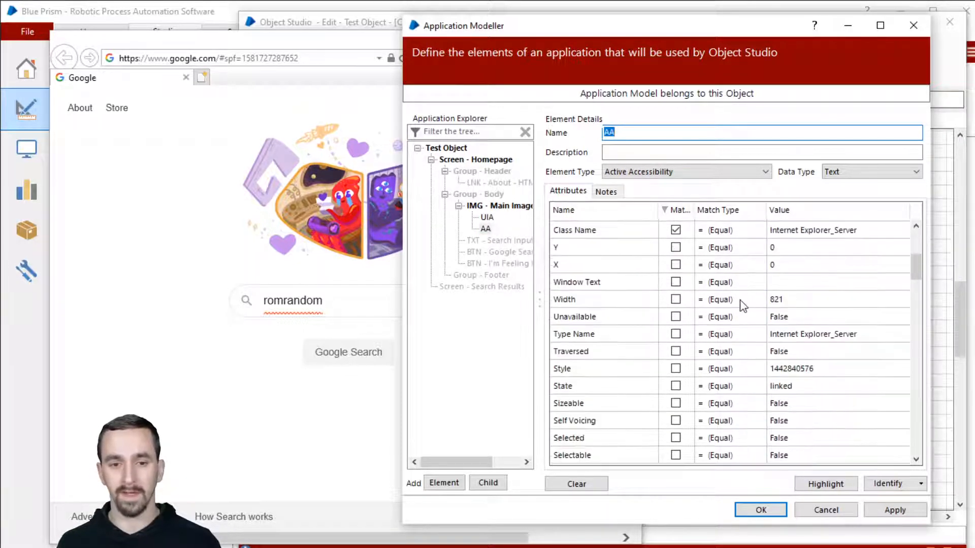
{"action": "left_click", "coordinate": [487, 217]}
{"action": "left_click", "coordinate": [486, 229]}
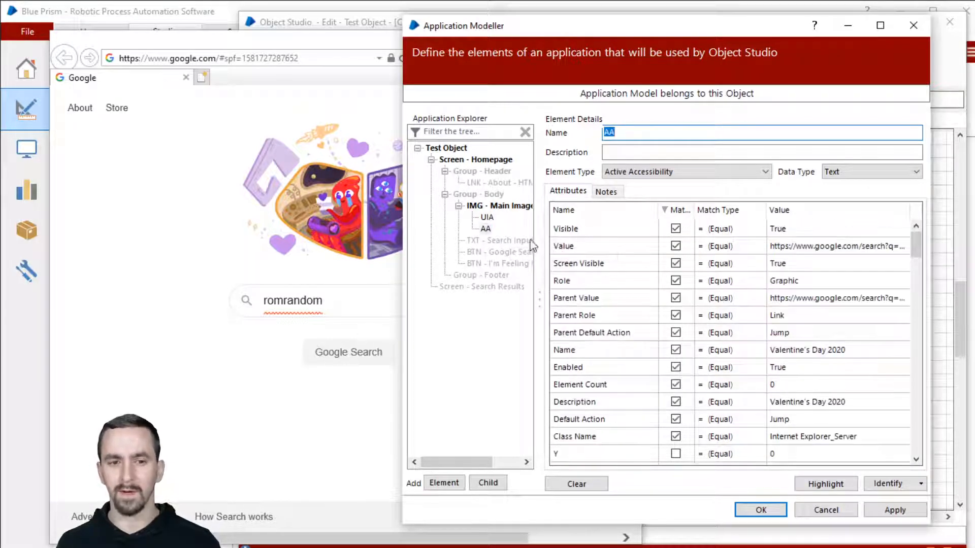
{"action": "scroll", "coordinate": [660, 300], "scroll_direction": "down", "scroll_amount": 4}
{"action": "scroll", "coordinate": [660, 289], "scroll_direction": "up", "scroll_amount": 3}
{"action": "scroll", "coordinate": [714, 275], "scroll_direction": "up", "scroll_amount": 2}
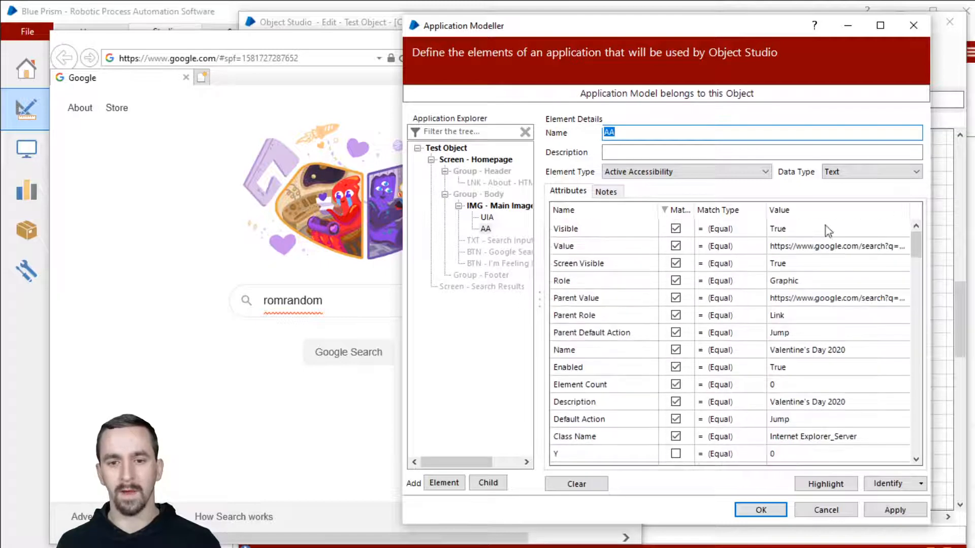
Sort the AA attributes by value, inspect the Mixed value, then list matched attributes first.
{"action": "left_click", "coordinate": [815, 214]}
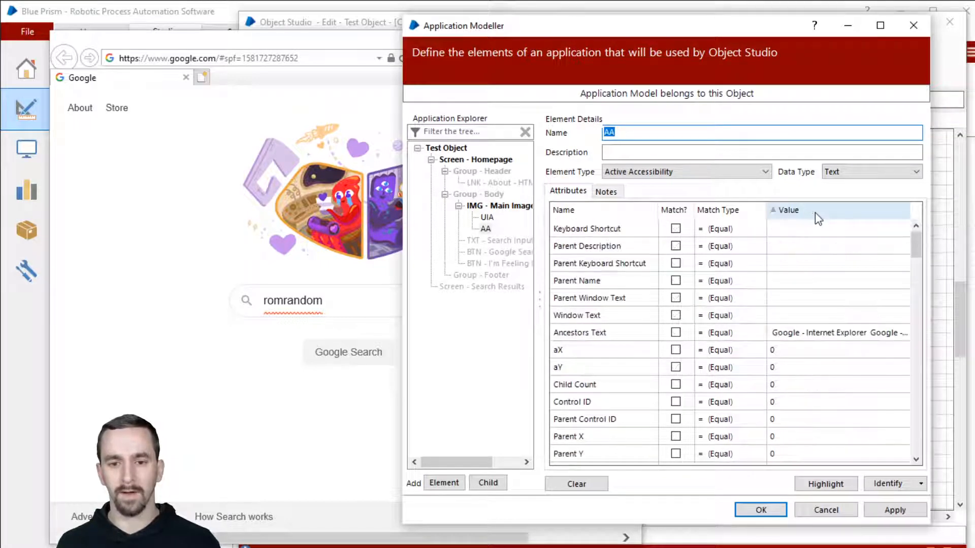
{"action": "left_click", "coordinate": [863, 219]}
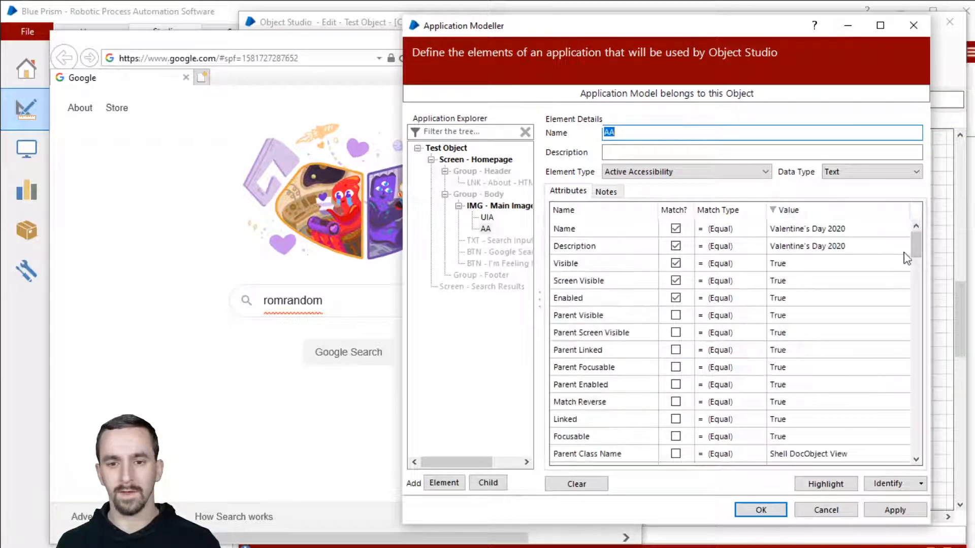
{"action": "left_click_drag", "start_coordinate": [915, 254], "coordinate": [926, 360]}
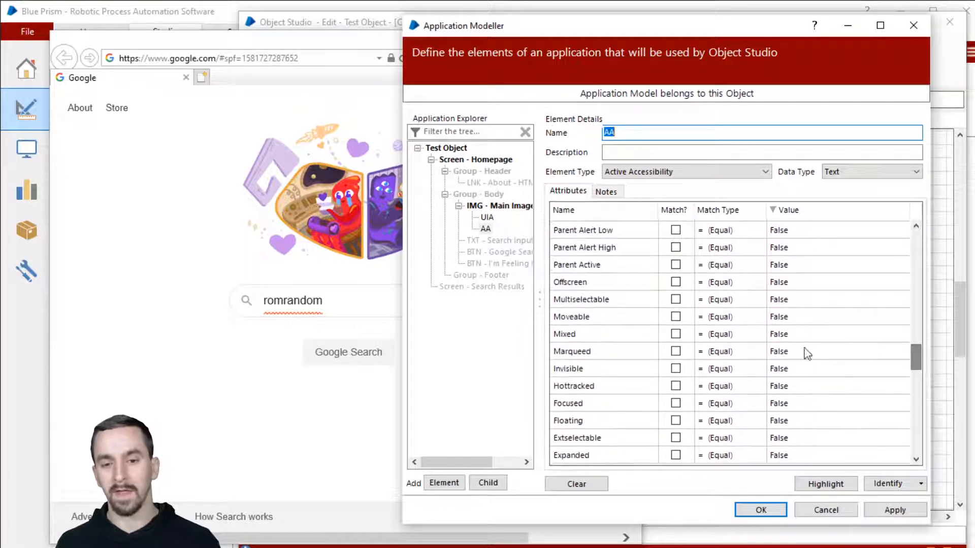
{"action": "left_click", "coordinate": [791, 335]}
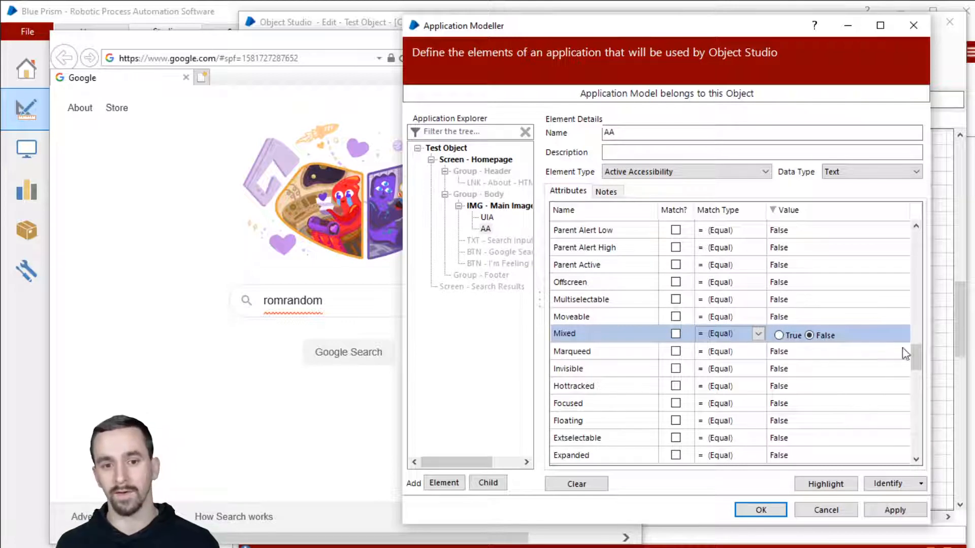
{"action": "left_click_drag", "start_coordinate": [916, 358], "coordinate": [925, 246]}
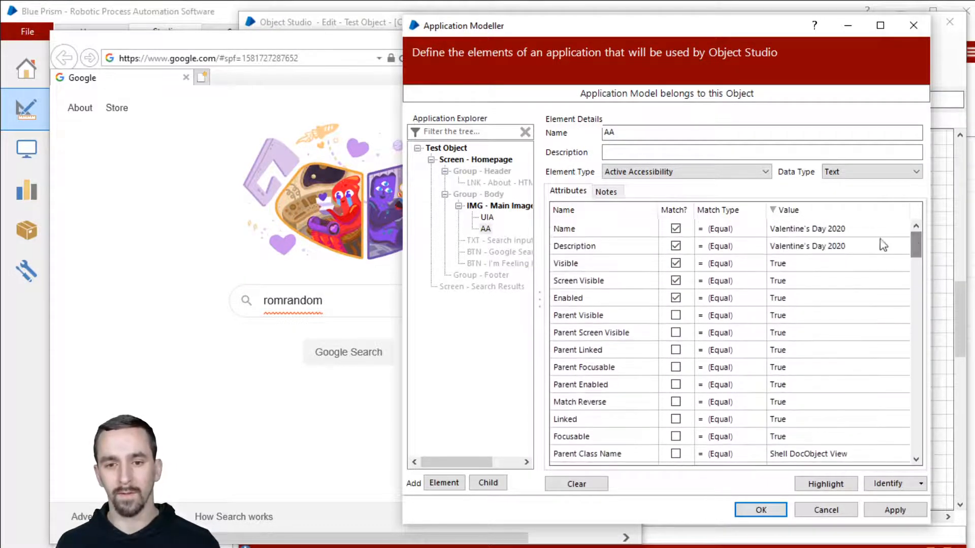
{"action": "left_click", "coordinate": [681, 210]}
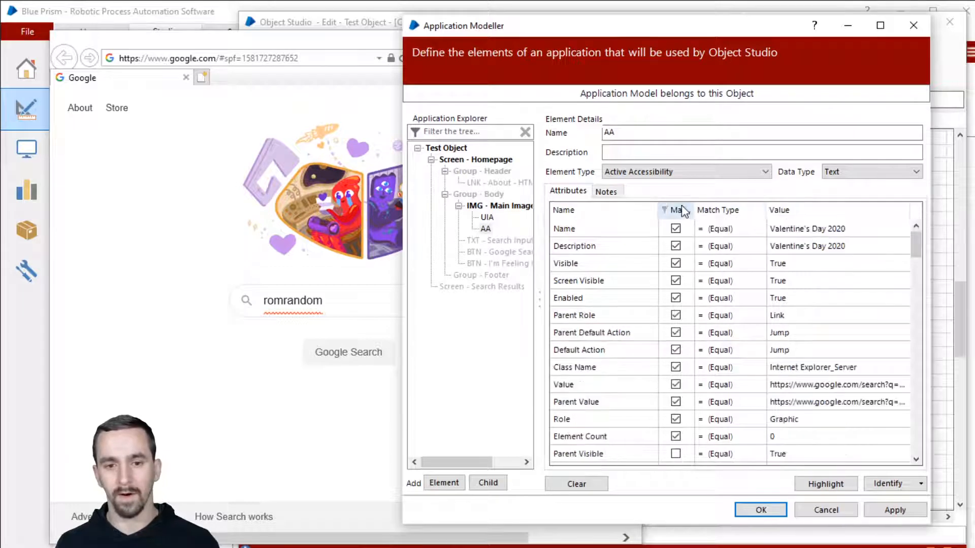
Stop matching on Visible, Screen Visible, Description and Name.
{"action": "left_click", "coordinate": [676, 264]}
{"action": "left_click", "coordinate": [676, 280]}
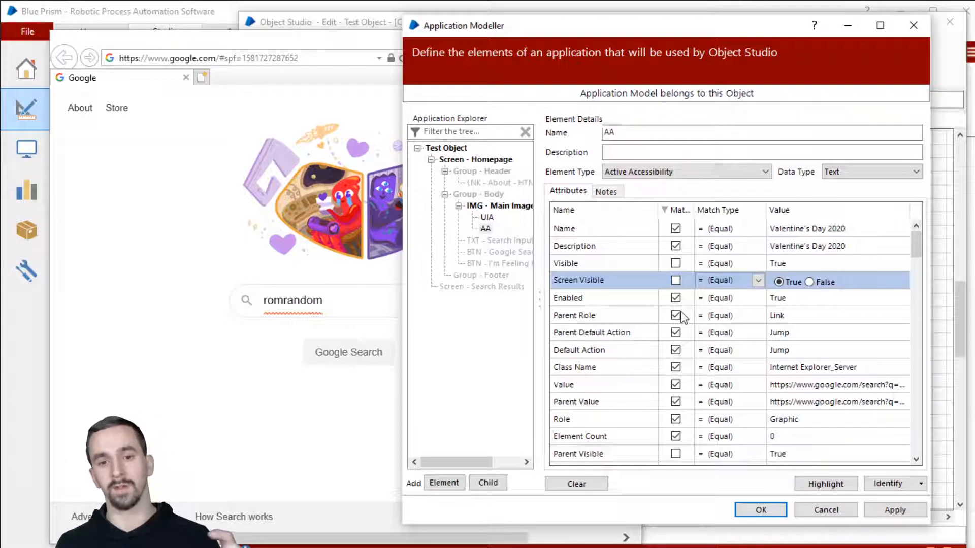
{"action": "left_click", "coordinate": [675, 246]}
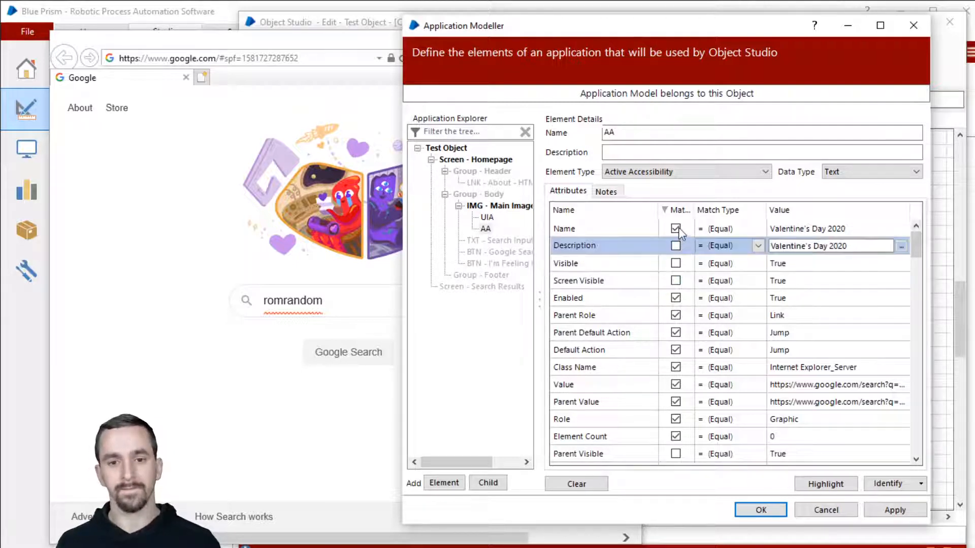
{"action": "left_click", "coordinate": [675, 228]}
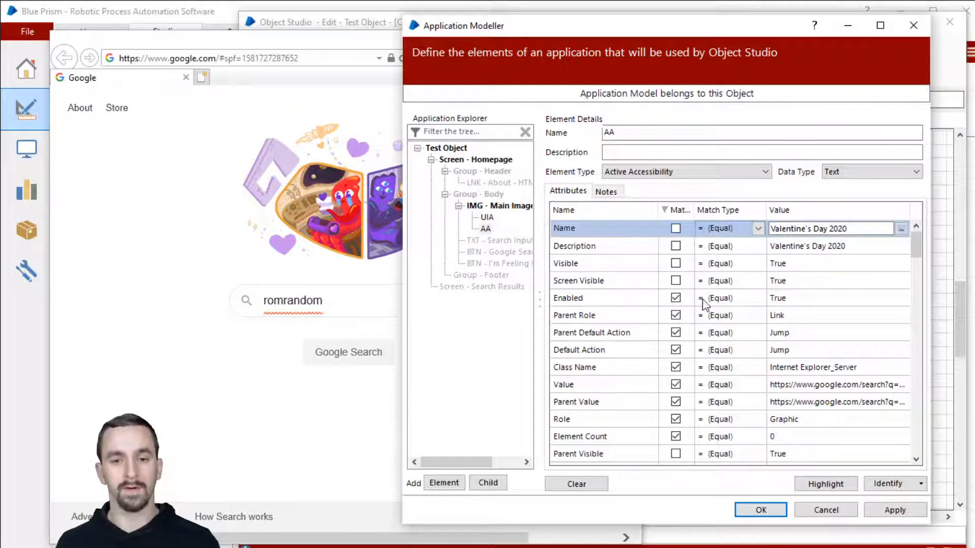
Stop matching on Default Action and Parent Default Action, then select the Class Name's _Server ending.
{"action": "left_click", "coordinate": [662, 319]}
{"action": "left_click", "coordinate": [845, 319]}
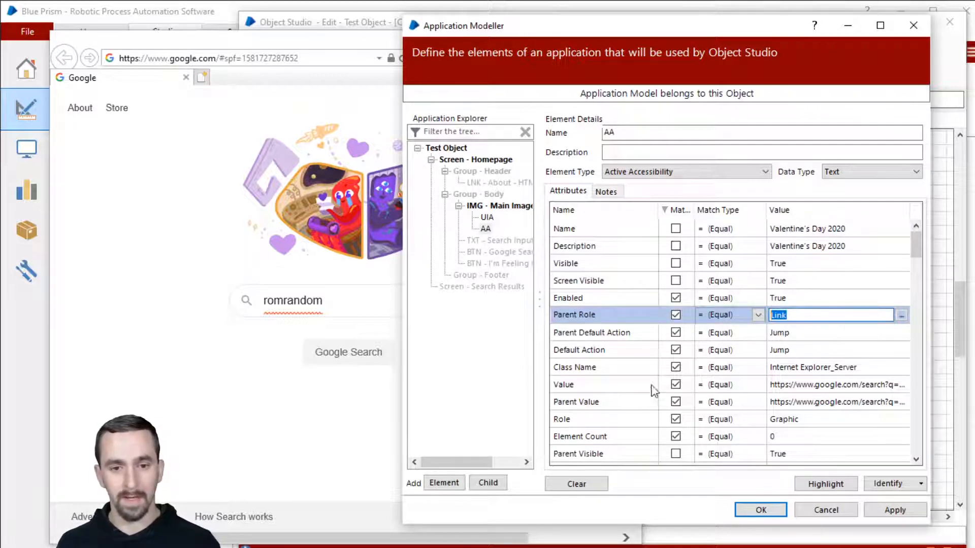
{"action": "left_click", "coordinate": [633, 333]}
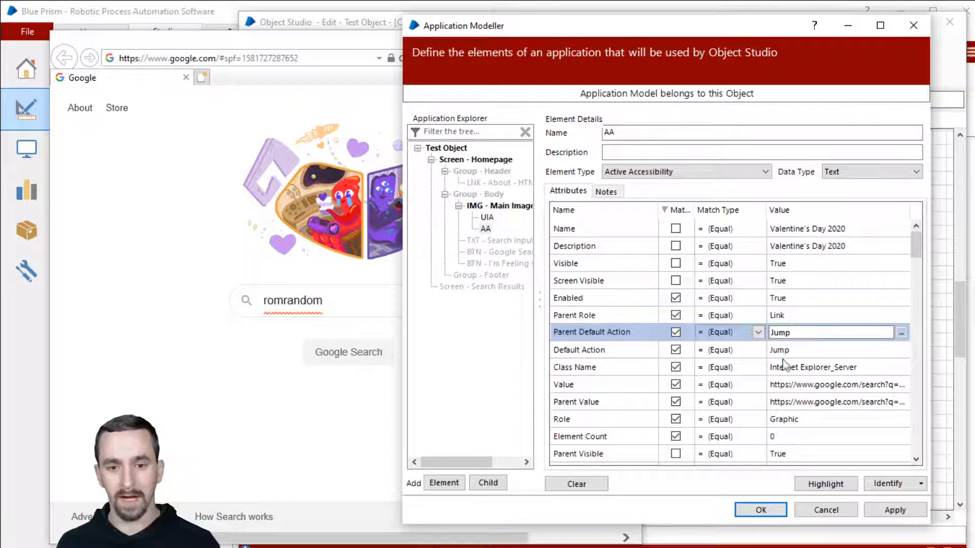
{"action": "left_click", "coordinate": [807, 333]}
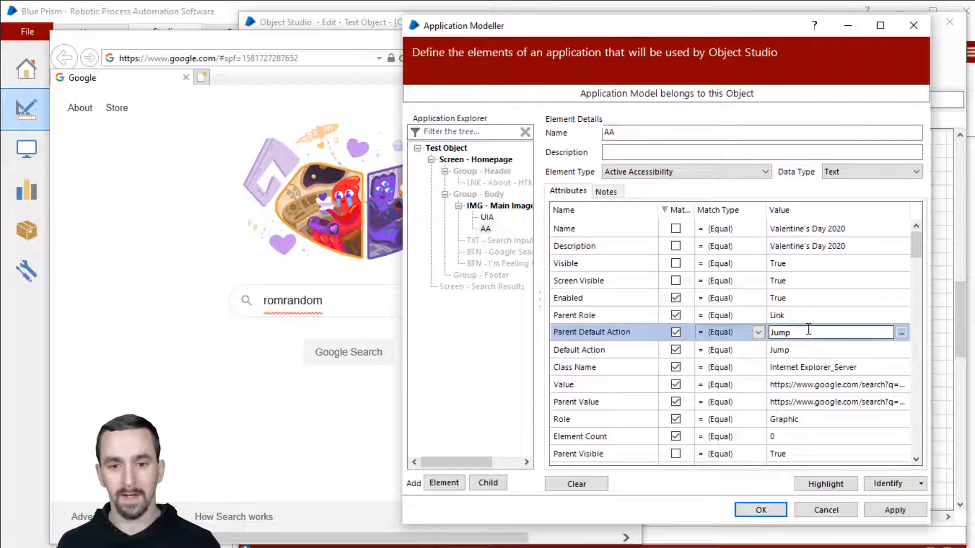
{"action": "left_click", "coordinate": [676, 349]}
{"action": "left_click", "coordinate": [675, 333]}
{"action": "left_click", "coordinate": [631, 366]}
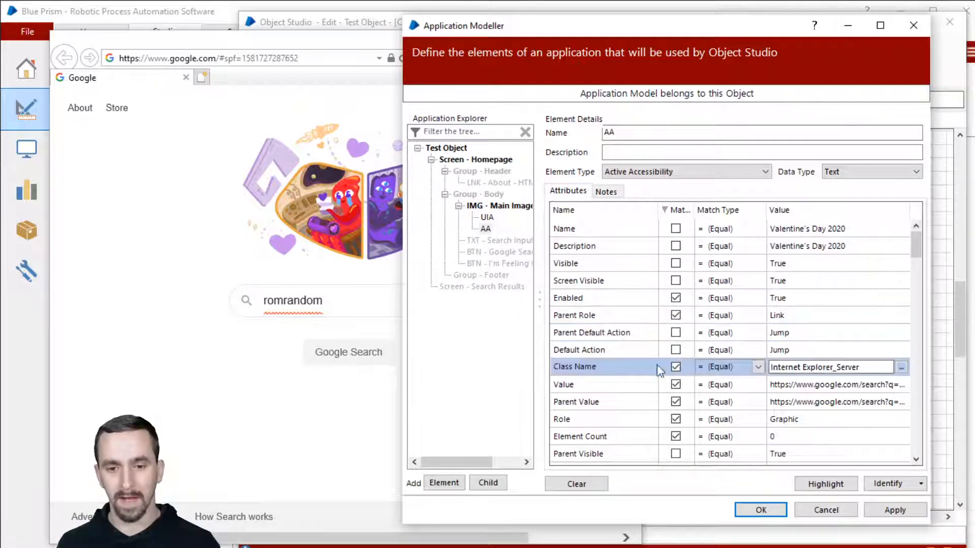
{"action": "left_click_drag", "start_coordinate": [874, 367], "coordinate": [761, 370]}
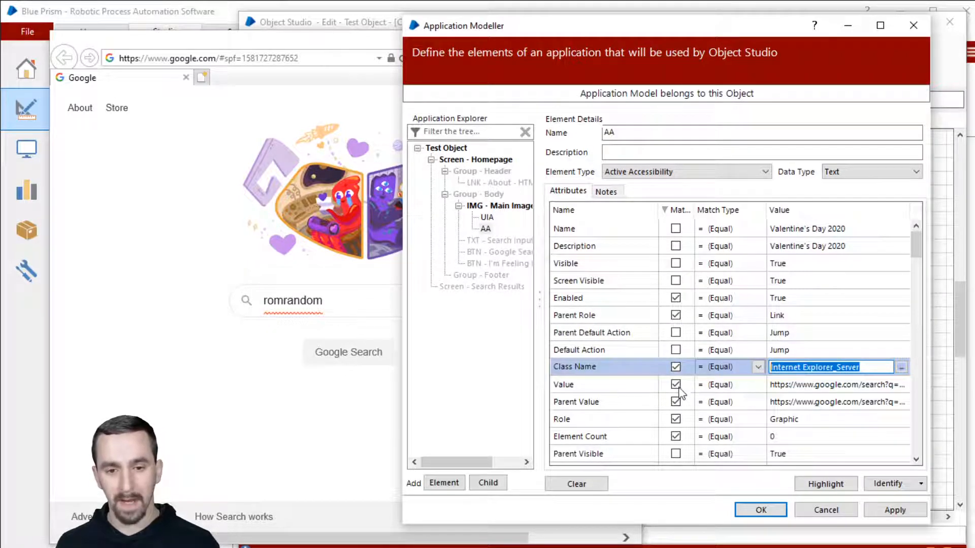
{"action": "left_click", "coordinate": [836, 390]}
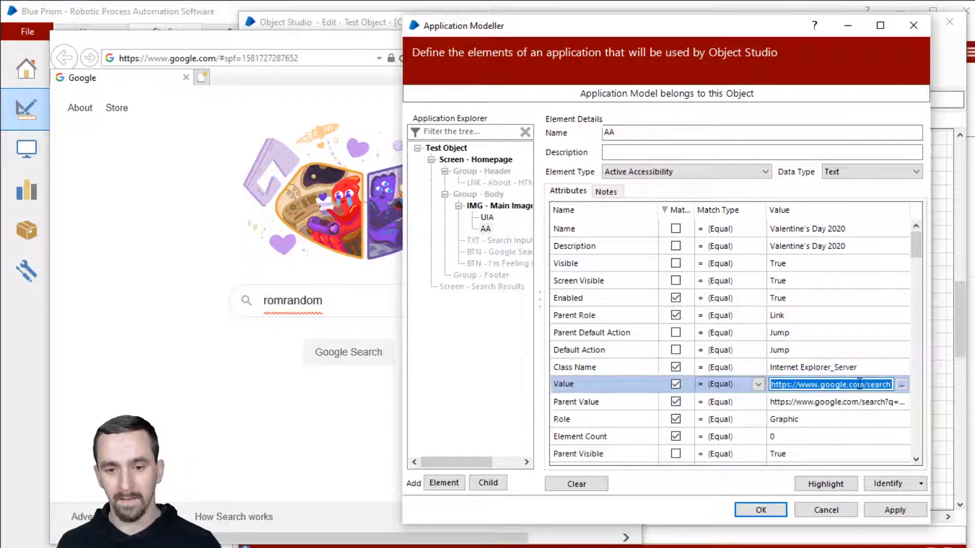
{"action": "left_click_drag", "start_coordinate": [858, 384], "coordinate": [870, 396]}
{"action": "key", "text": "ctrl+a"}
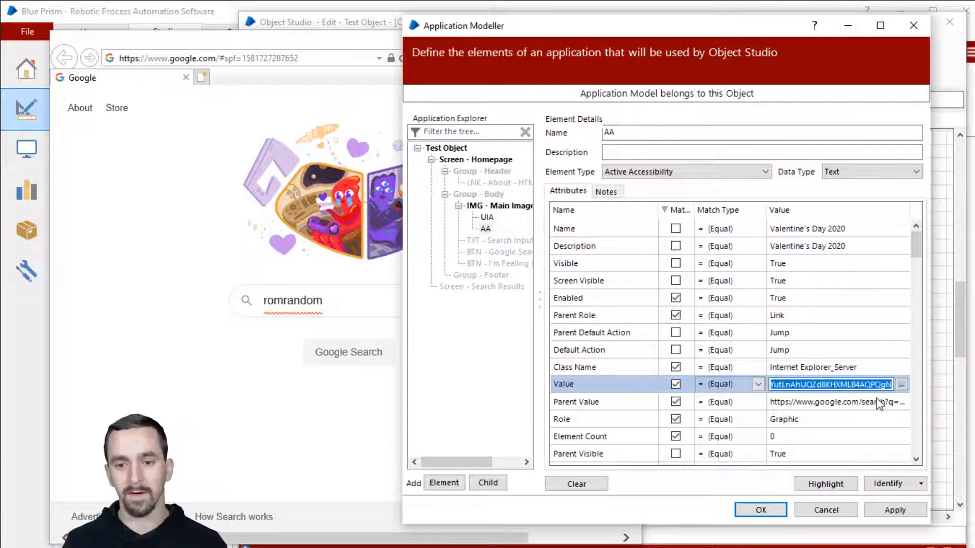
{"action": "type", "text": "*"}
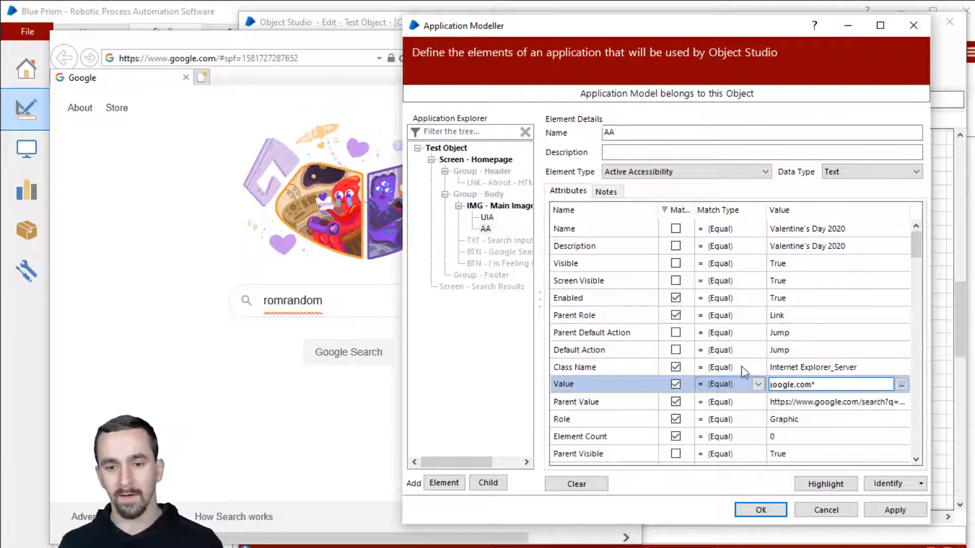
{"action": "left_click", "coordinate": [738, 381]}
{"action": "left_click", "coordinate": [739, 396]}
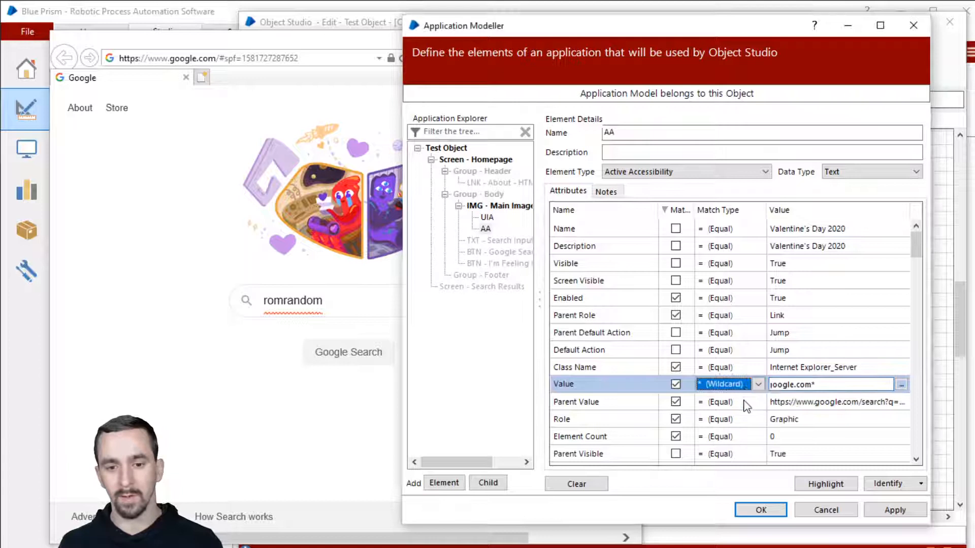
{"action": "left_click", "coordinate": [818, 385]}
{"action": "left_click", "coordinate": [820, 385]}
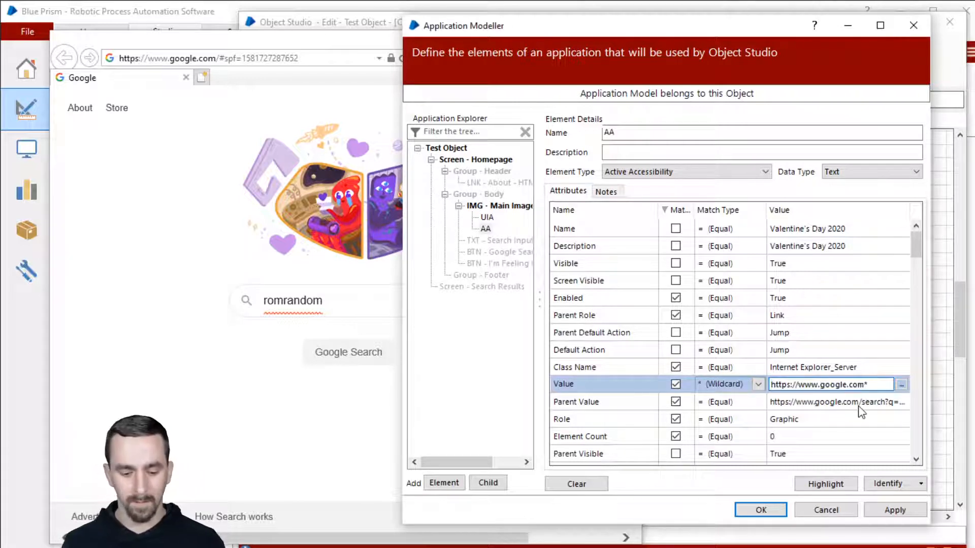
{"action": "type", "text": "*"}
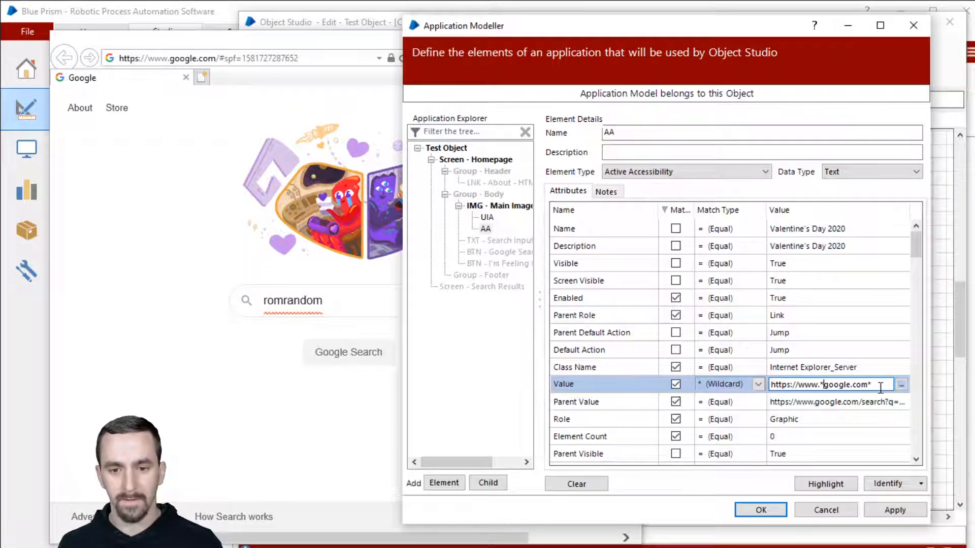
{"action": "left_click_drag", "start_coordinate": [880, 388], "coordinate": [686, 374]}
{"action": "key", "text": "ctrl+c"}
Paste the pattern into Parent Value with Wildcard matching and stop matching on Value.
{"action": "left_click", "coordinate": [812, 401]}
{"action": "key", "text": "ctrl+v"}
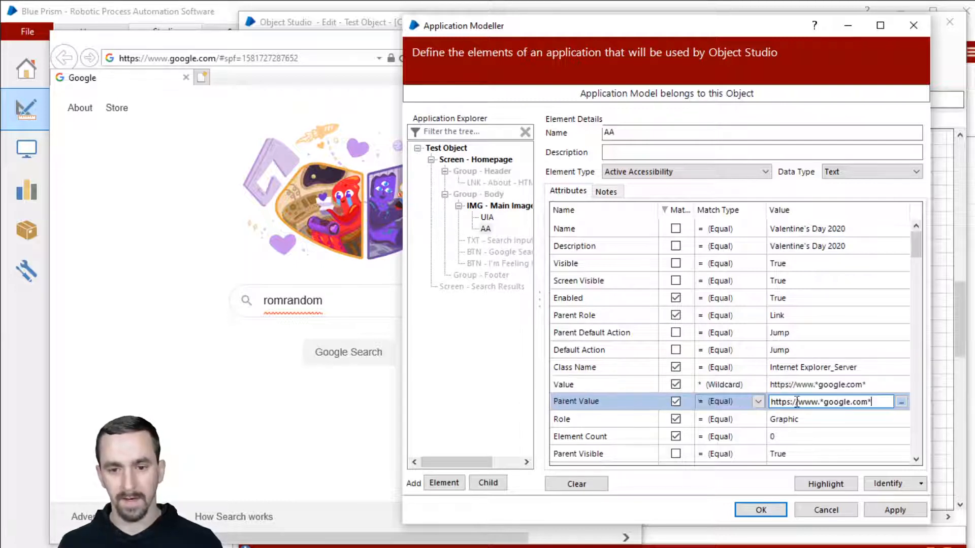
{"action": "left_click", "coordinate": [724, 384]}
{"action": "left_click", "coordinate": [675, 384]}
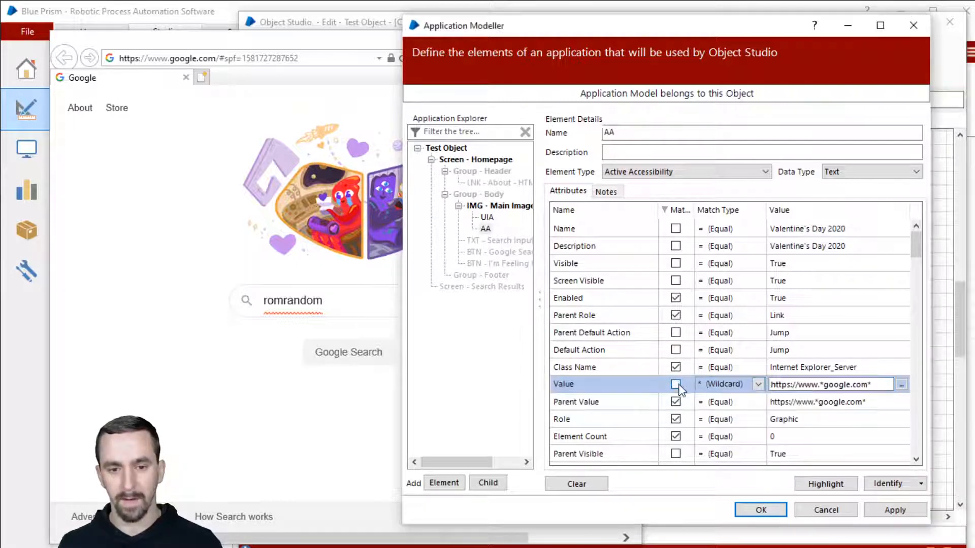
{"action": "left_click", "coordinate": [740, 403]}
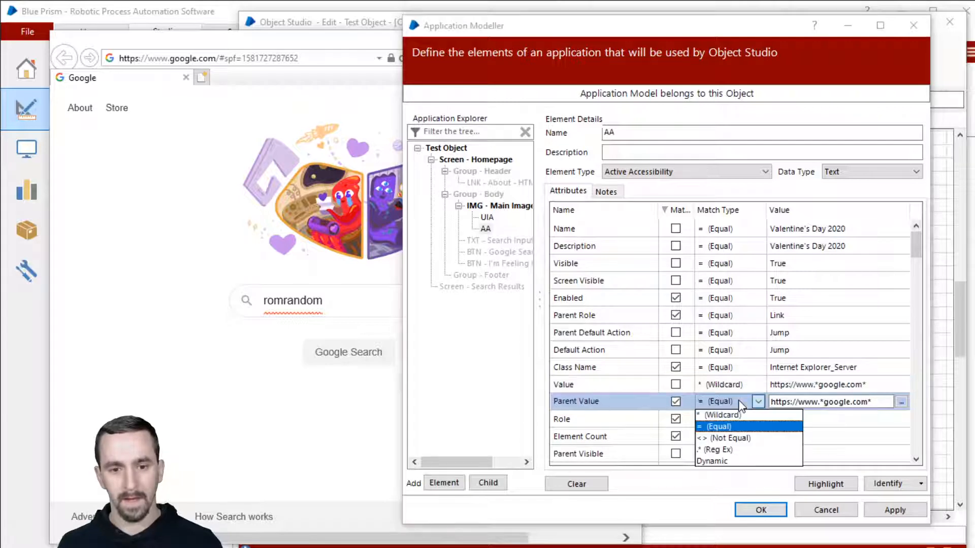
{"action": "left_click", "coordinate": [741, 415]}
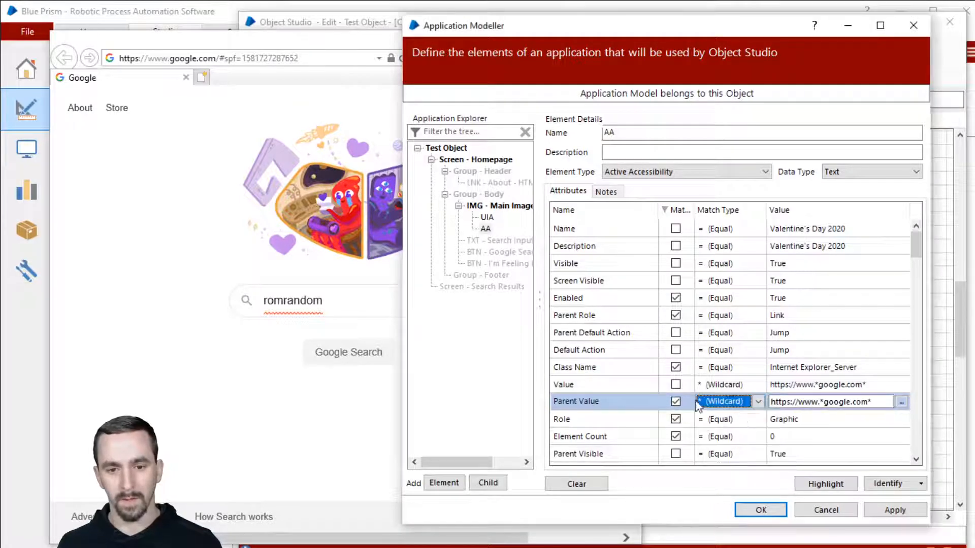
List matched attributes first and review the Role attribute's Graphic value.
{"action": "left_click", "coordinate": [675, 211]}
{"action": "left_click", "coordinate": [675, 211]}
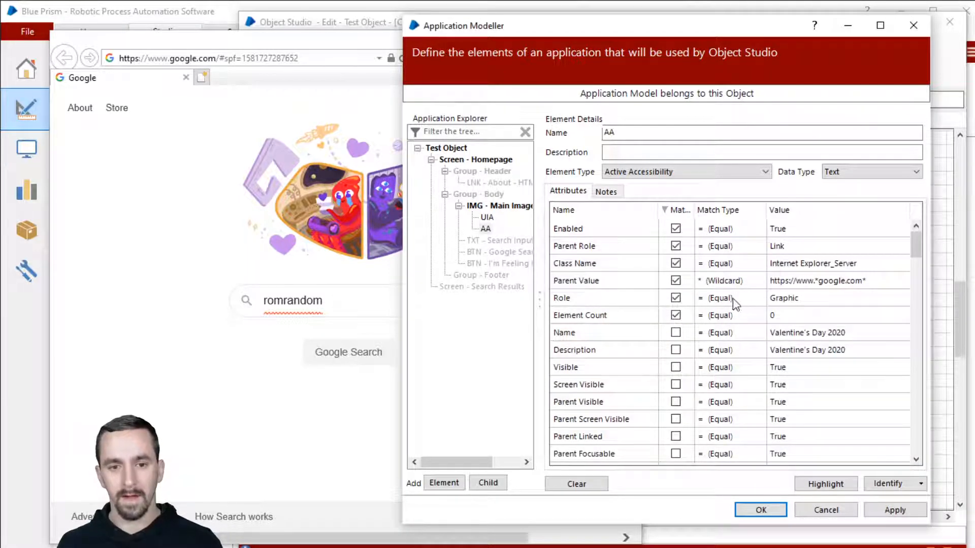
{"action": "left_click", "coordinate": [560, 303]}
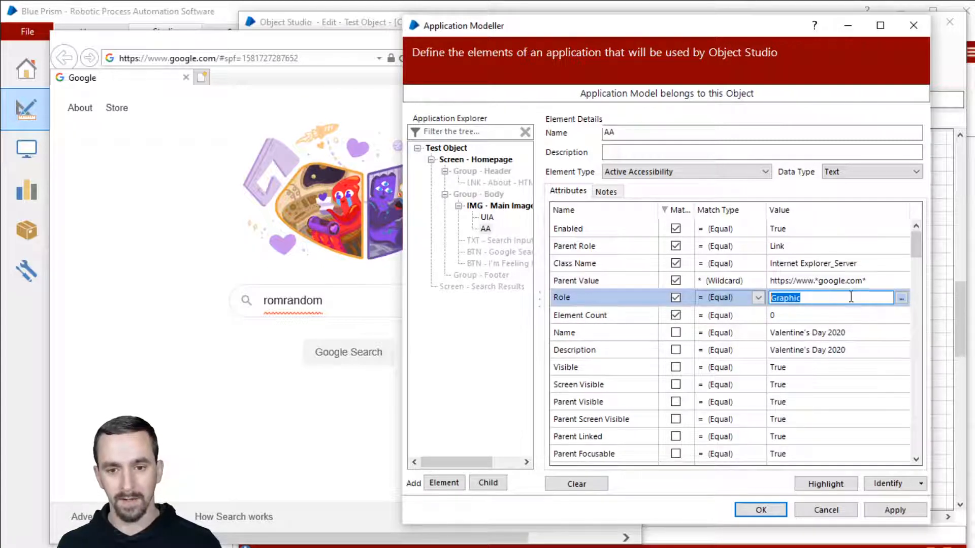
{"action": "scroll", "coordinate": [713, 385], "scroll_direction": "down", "scroll_amount": 3}
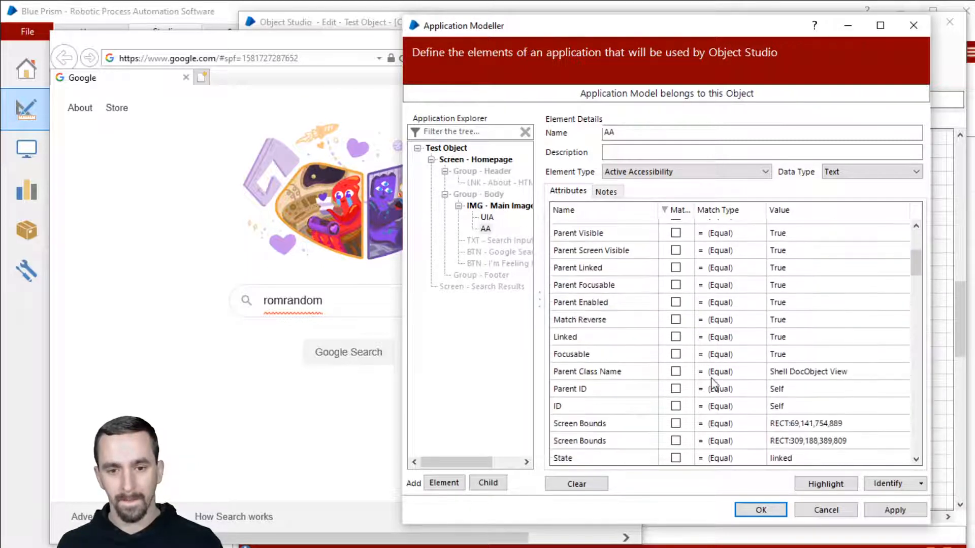
{"action": "scroll", "coordinate": [711, 379], "scroll_direction": "up", "scroll_amount": 3}
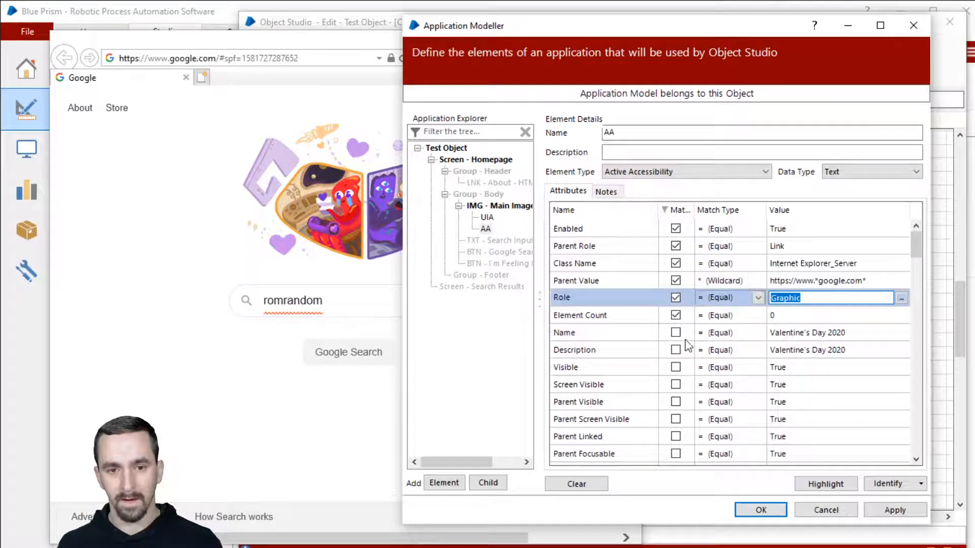
{"action": "scroll", "coordinate": [689, 351], "scroll_direction": "down", "scroll_amount": 9}
{"action": "scroll", "coordinate": [690, 365], "scroll_direction": "down", "scroll_amount": 15}
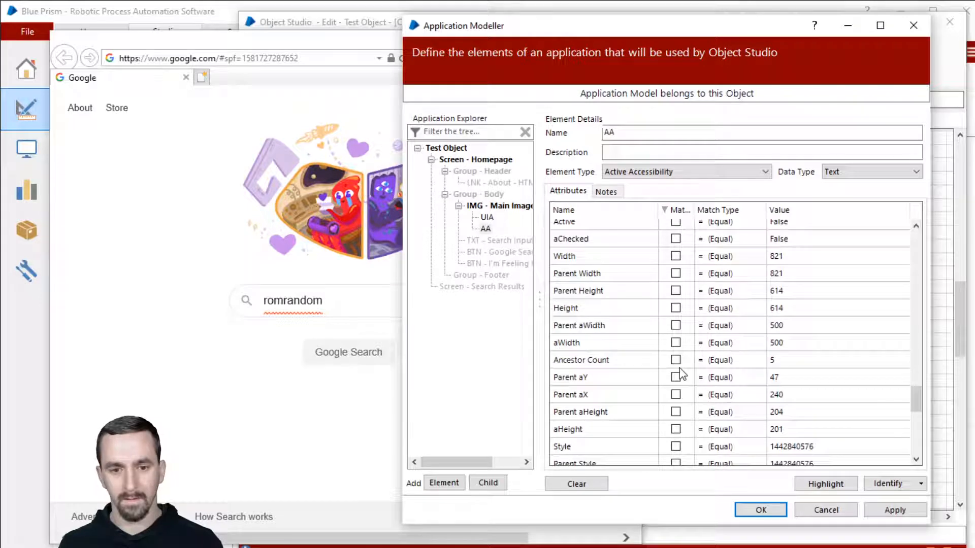
{"action": "scroll", "coordinate": [680, 374], "scroll_direction": "down", "scroll_amount": 5}
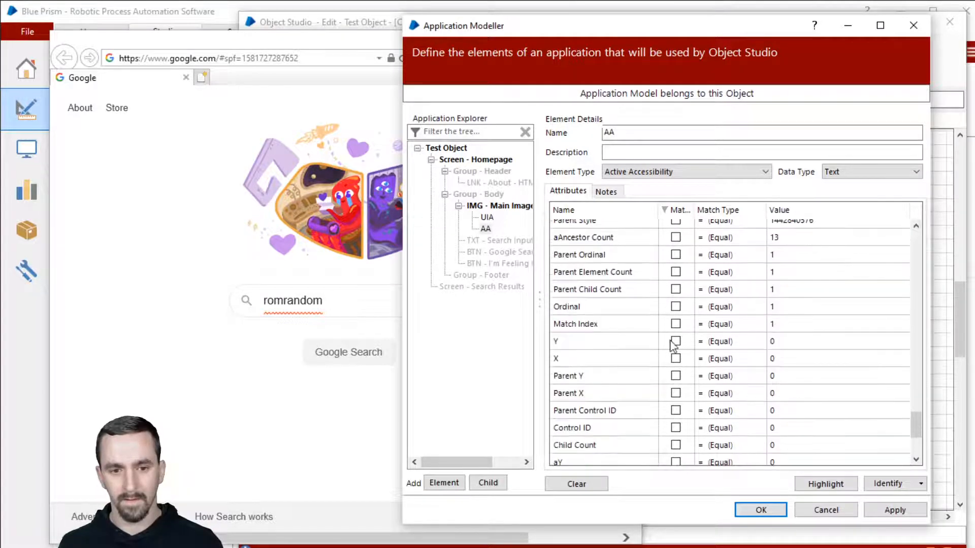
Require Match Index 1 and highlight to confirm the Google doodle is still found.
{"action": "left_click", "coordinate": [675, 324]}
{"action": "left_click", "coordinate": [826, 483]}
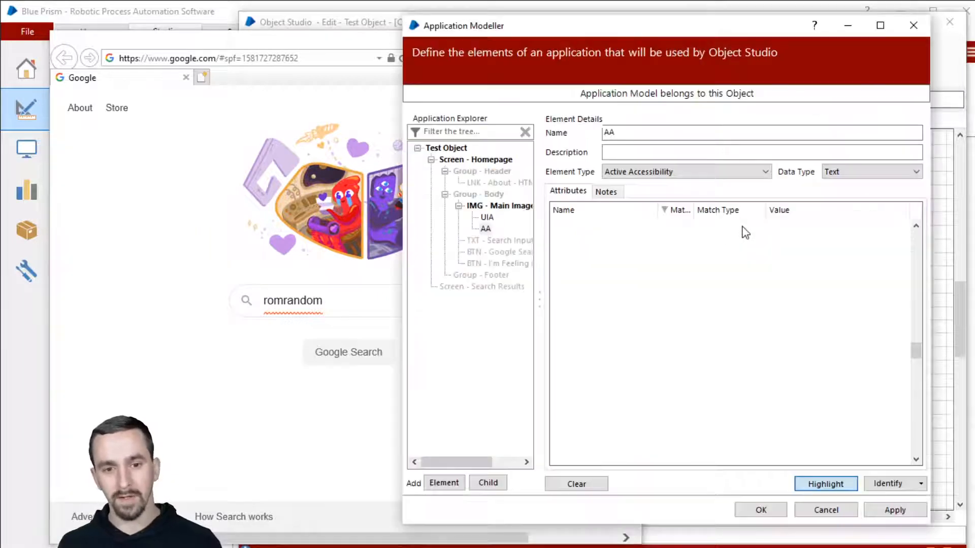
{"action": "scroll", "coordinate": [703, 279], "scroll_direction": "up", "scroll_amount": 5}
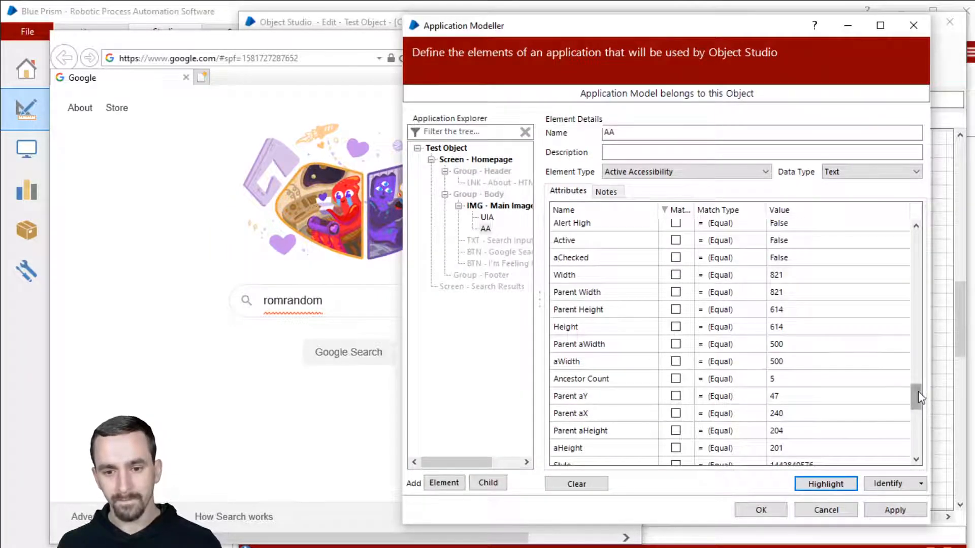
{"action": "left_click_drag", "start_coordinate": [915, 396], "coordinate": [930, 440]}
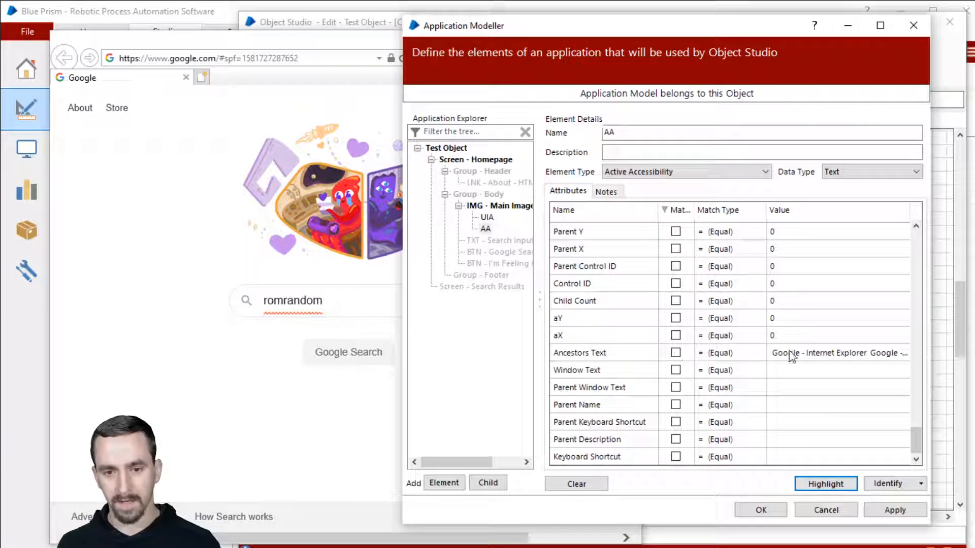
Add Ancestors Text to the match criteria and bring matched attributes to the top.
{"action": "left_click", "coordinate": [841, 355]}
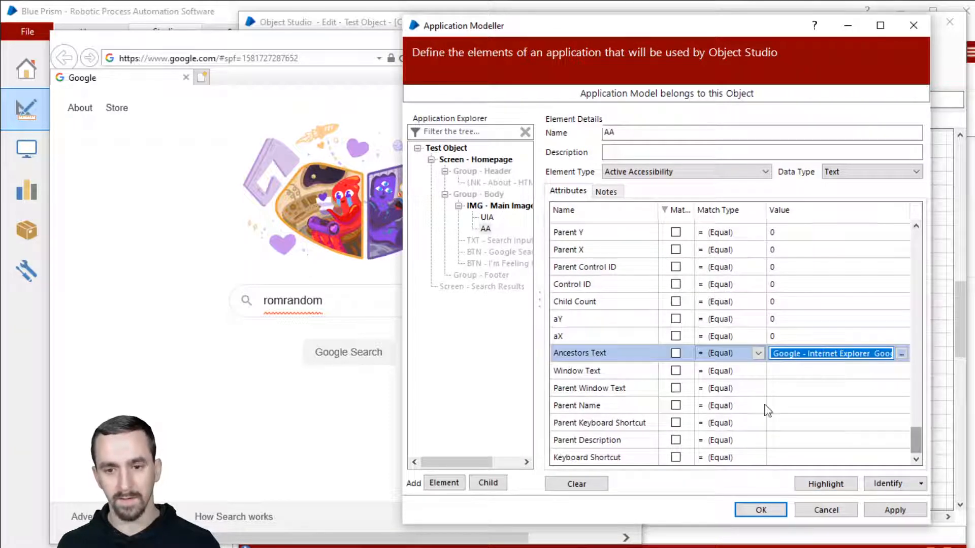
{"action": "left_click", "coordinate": [675, 353]}
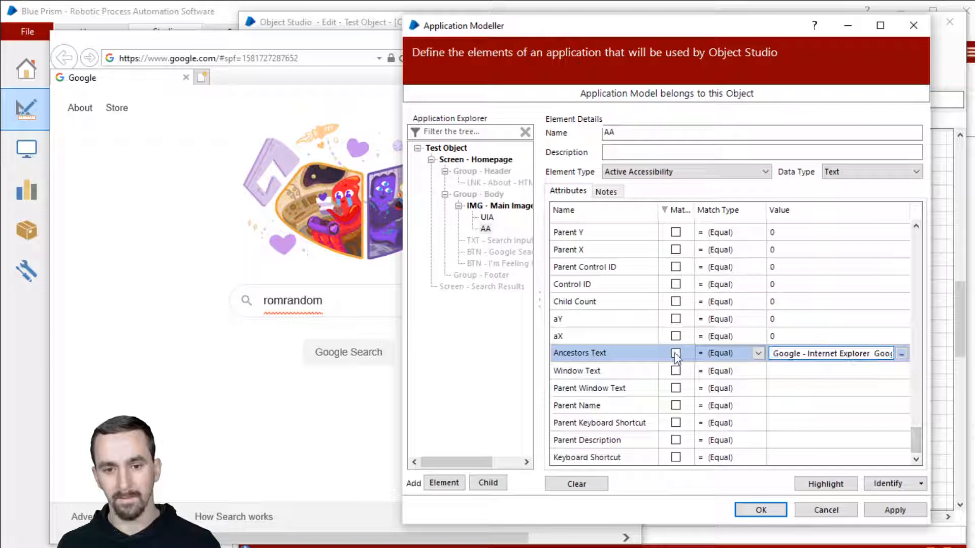
{"action": "left_click", "coordinate": [674, 210]}
{"action": "left_click_drag", "start_coordinate": [915, 440], "coordinate": [911, 242]}
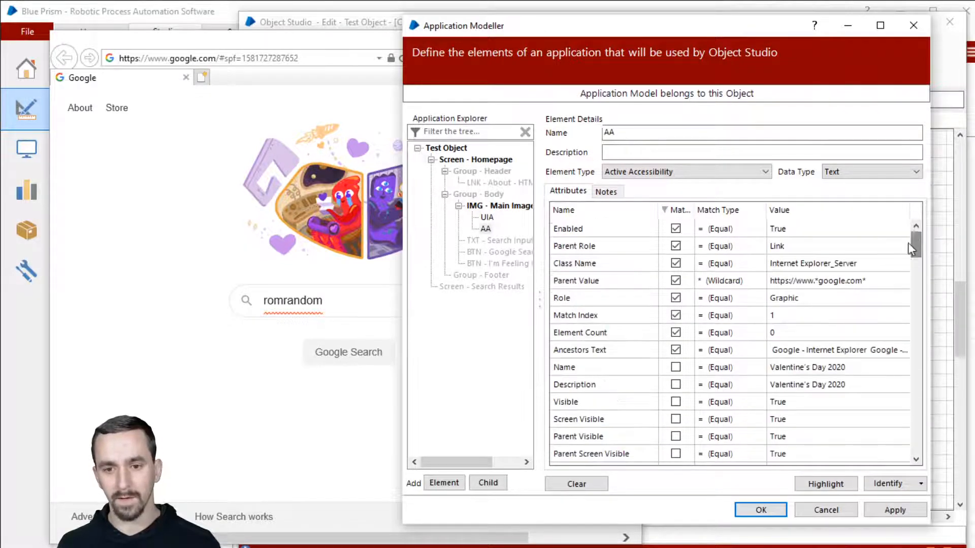
Wrap the Ancestors Text value in asterisks and set its match type to Wildcard.
{"action": "left_click", "coordinate": [843, 282]}
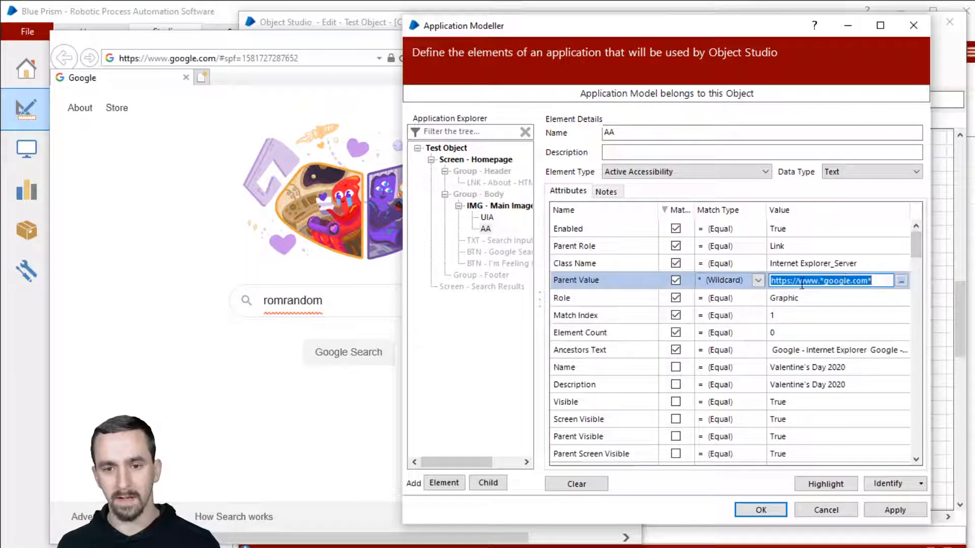
{"action": "left_click", "coordinate": [811, 352]}
{"action": "key", "text": "Home"}
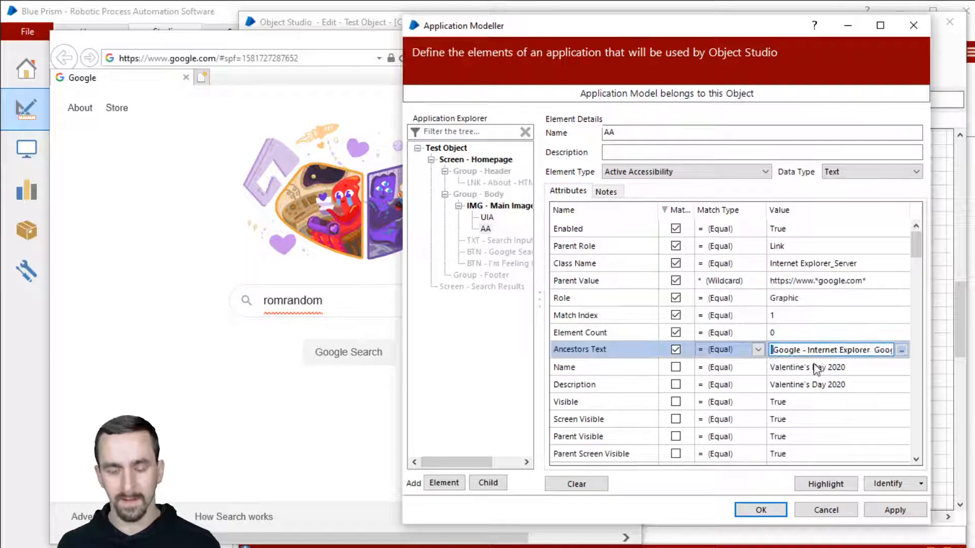
{"action": "type", "text": "*"}
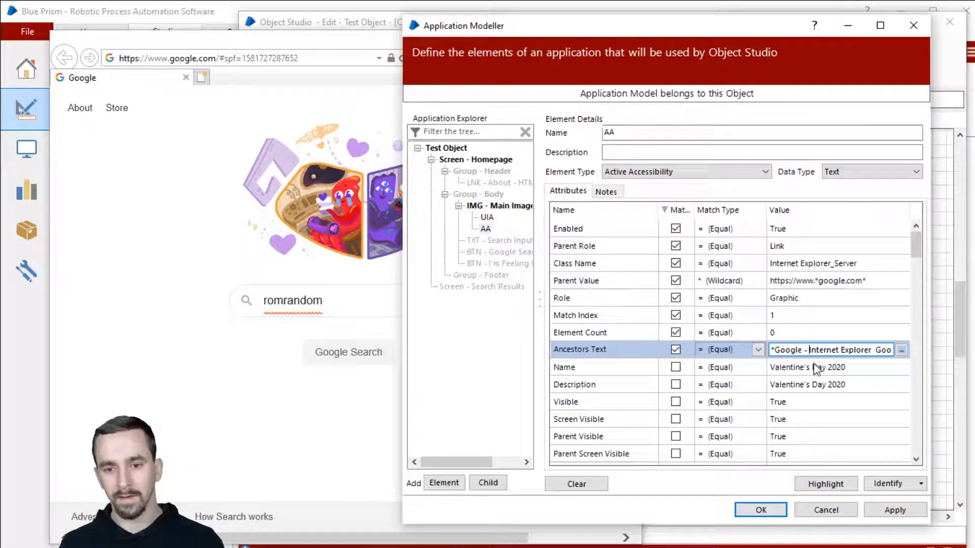
{"action": "key", "text": "shift+End"}
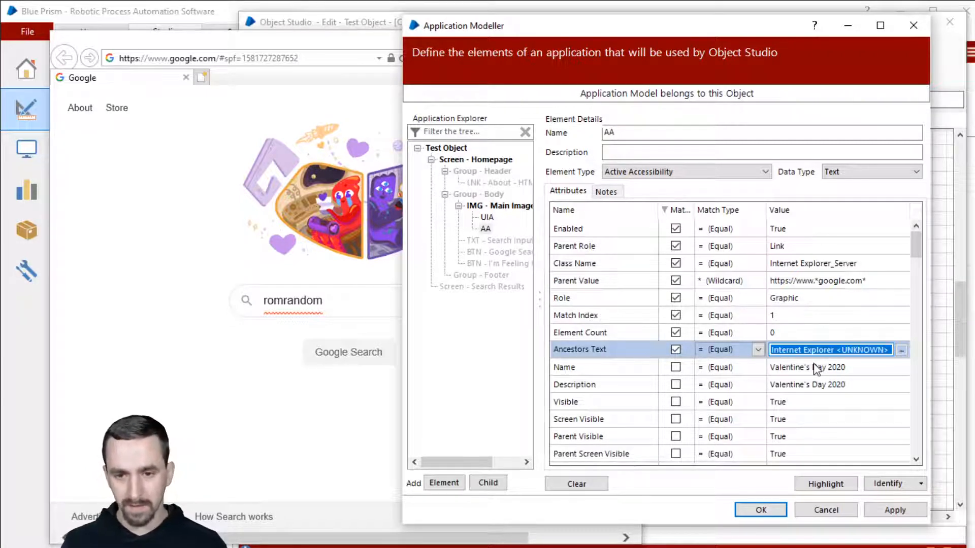
{"action": "type", "text": "*"}
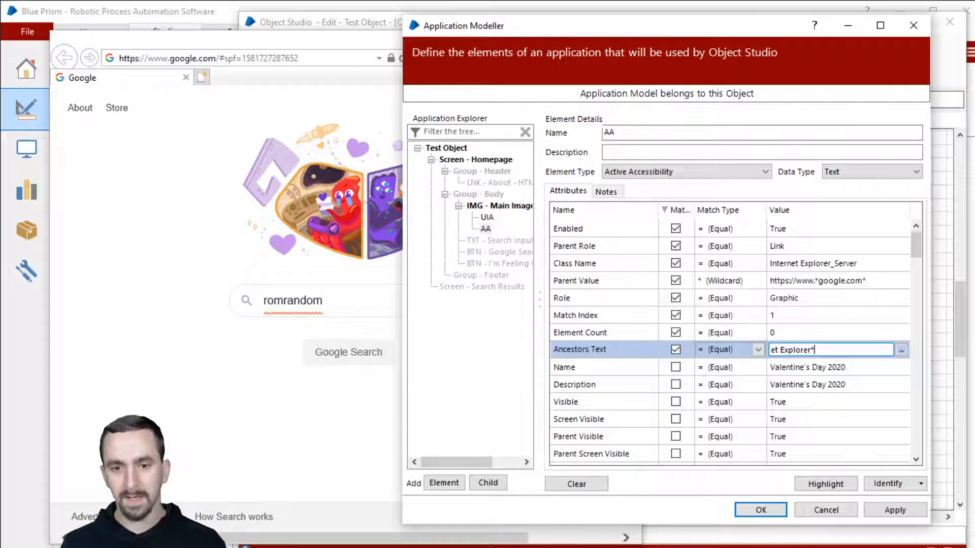
{"action": "left_click_drag", "start_coordinate": [823, 348], "coordinate": [752, 349]}
{"action": "left_click", "coordinate": [811, 349]}
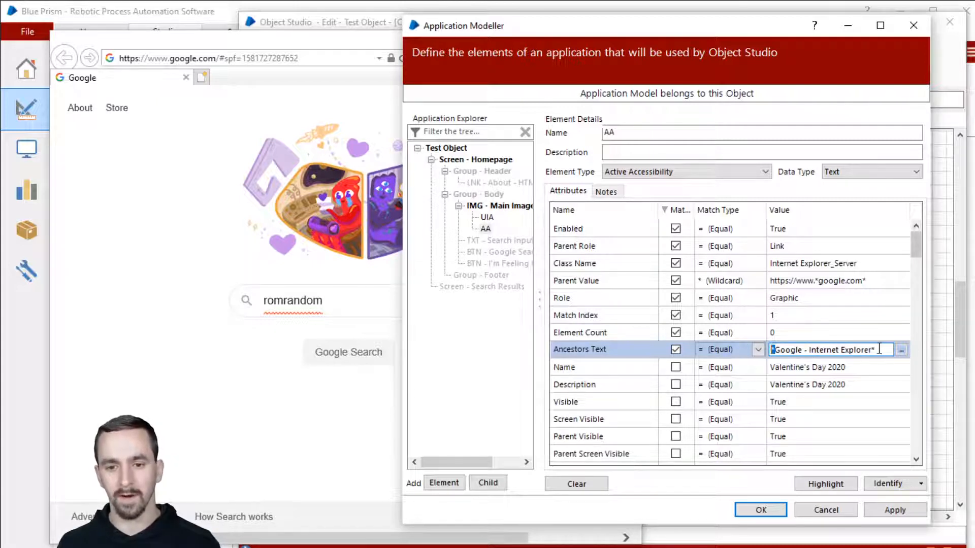
{"action": "left_click", "coordinate": [720, 351]}
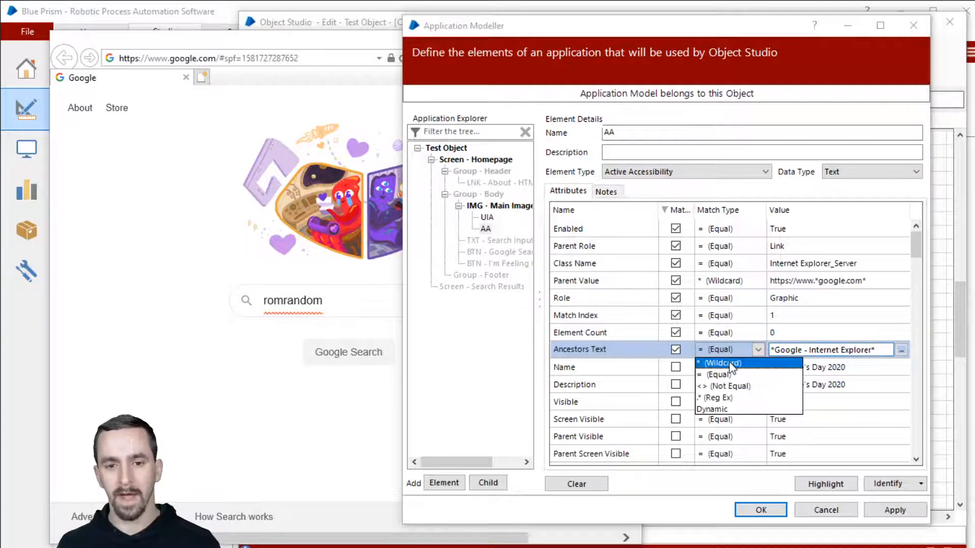
{"action": "left_click", "coordinate": [729, 367]}
Retype 'Google' so Ancestors Text reads *Google - Internet Explorer*.
{"action": "left_click", "coordinate": [803, 349]}
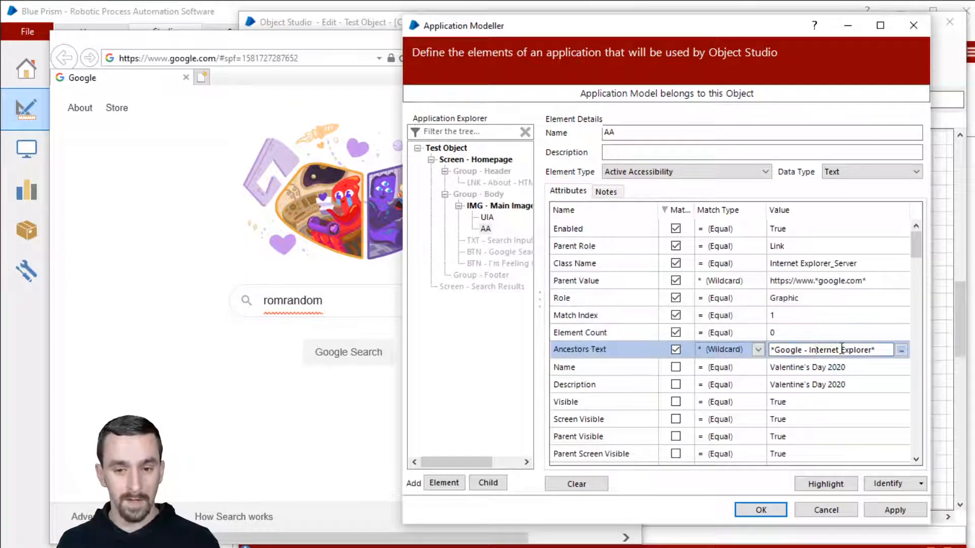
{"action": "left_click_drag", "start_coordinate": [881, 350], "coordinate": [732, 349]}
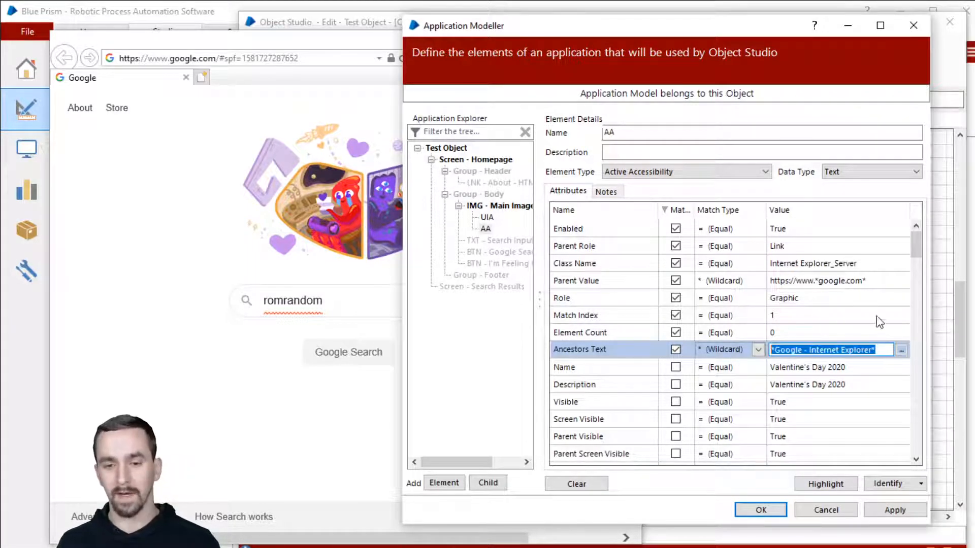
{"action": "left_click", "coordinate": [801, 353]}
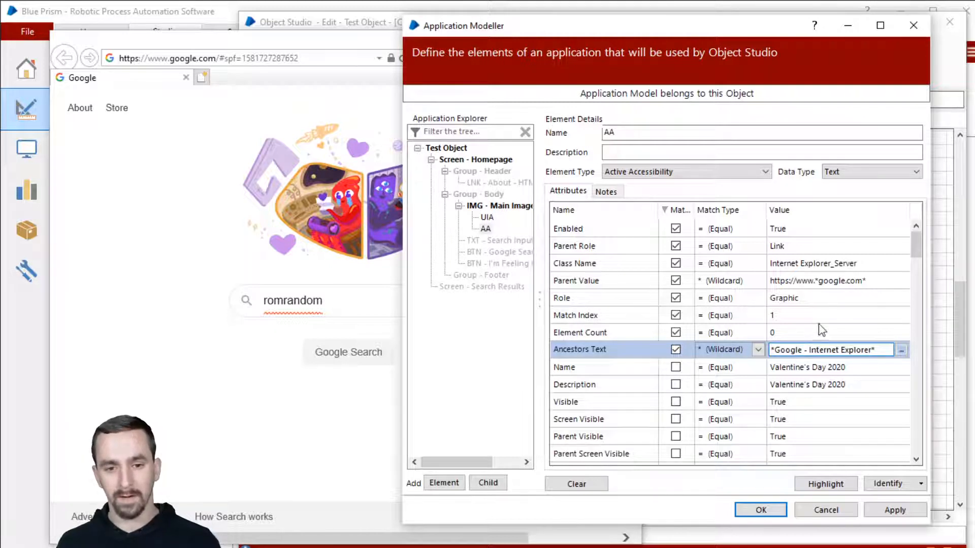
{"action": "double_click", "coordinate": [803, 350]}
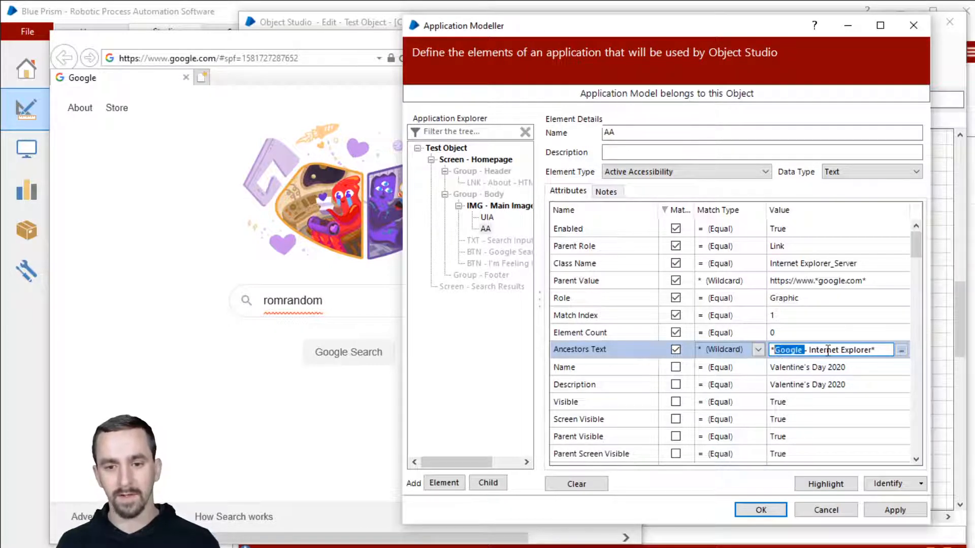
{"action": "key", "text": "Delete"}
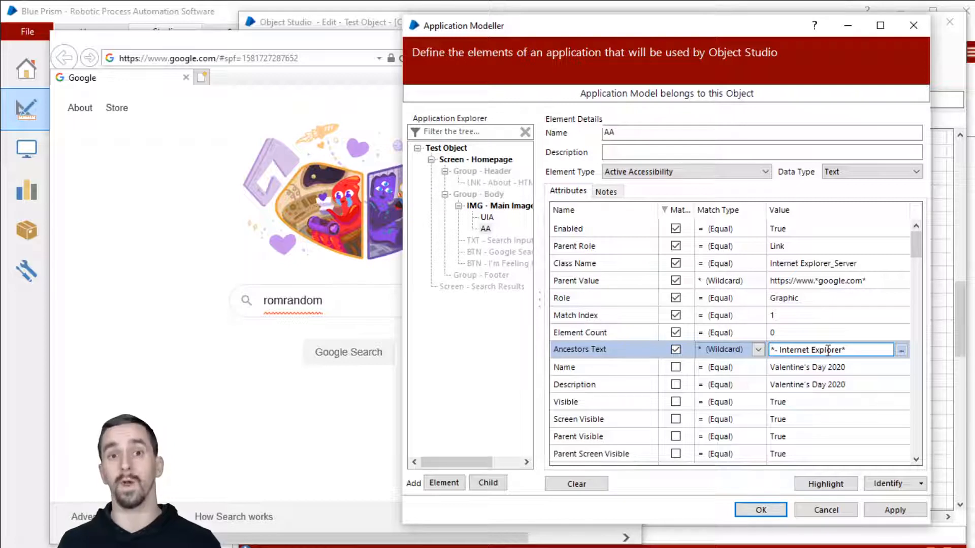
{"action": "type", "text": "Google"}
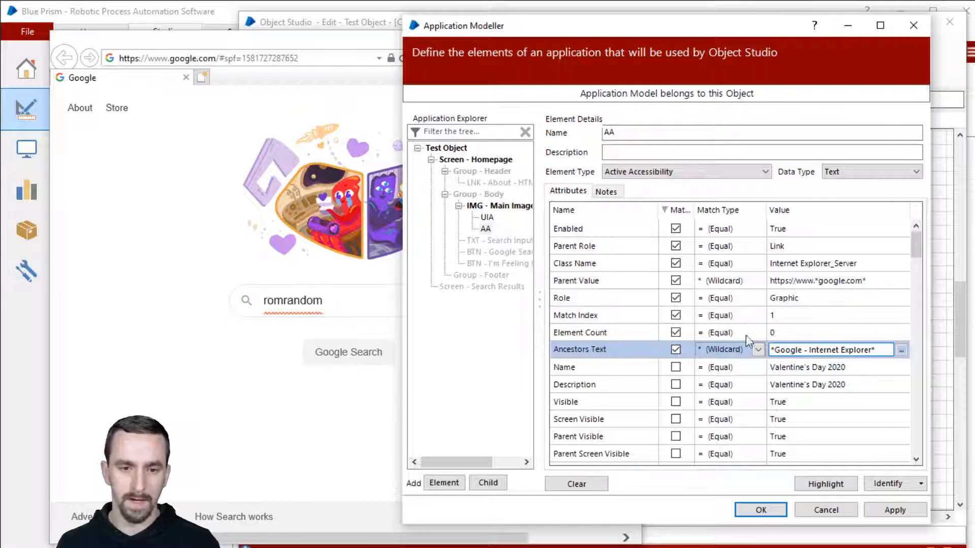
Untick Match for Element Count, Parent Role and Enabled, keeping matched rows sorted first.
{"action": "left_click", "coordinate": [675, 332]}
{"action": "left_click", "coordinate": [675, 210]}
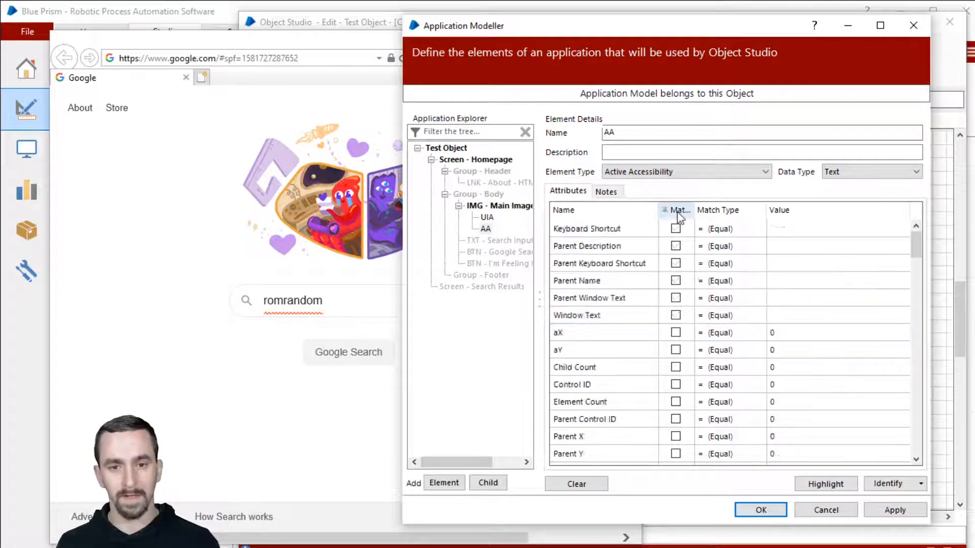
{"action": "left_click", "coordinate": [676, 209]}
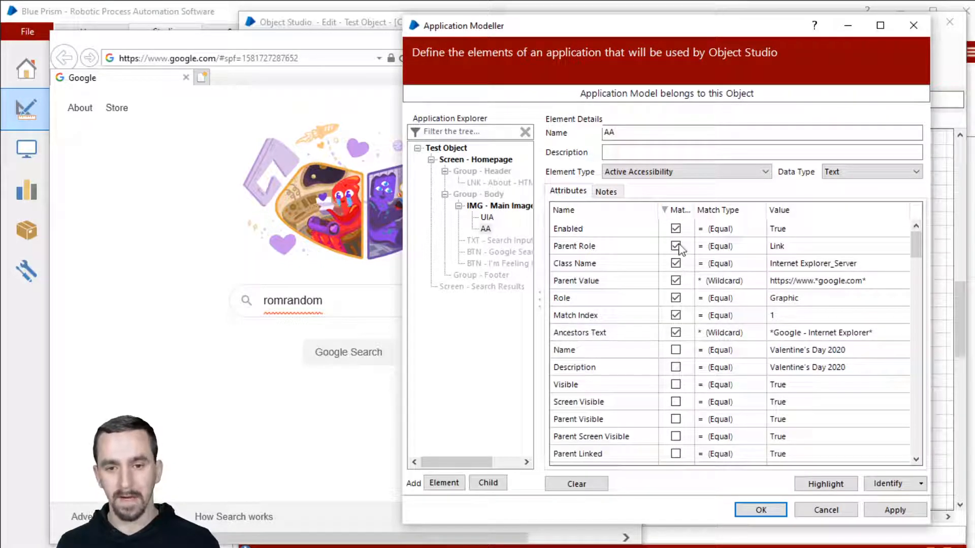
{"action": "left_click", "coordinate": [676, 245]}
{"action": "left_click", "coordinate": [676, 210]}
{"action": "left_click", "coordinate": [677, 209]}
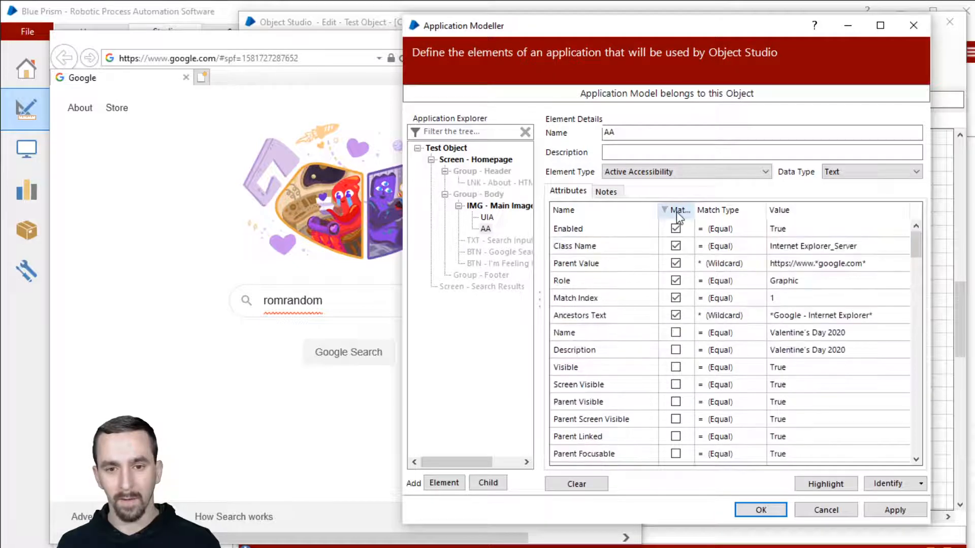
{"action": "left_click", "coordinate": [676, 229]}
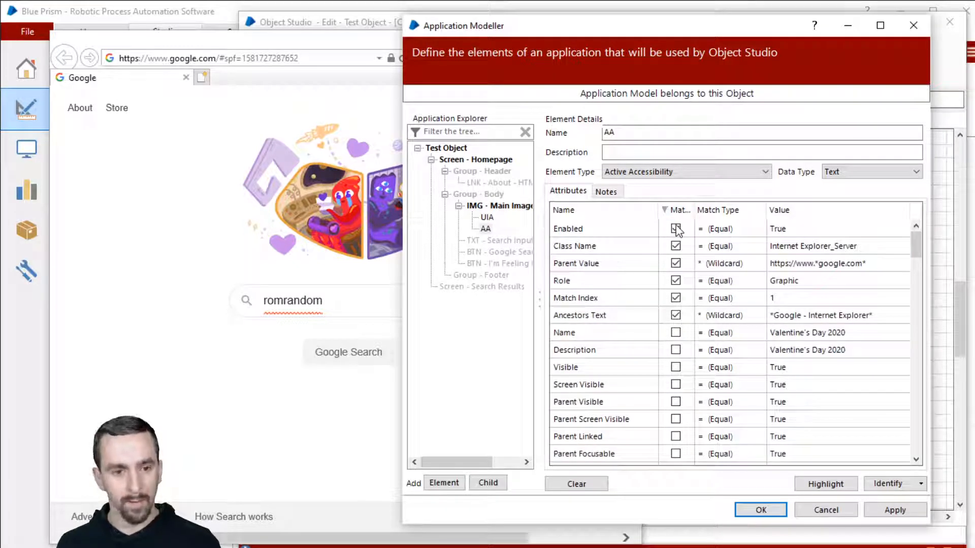
{"action": "left_click", "coordinate": [677, 209]}
{"action": "left_click", "coordinate": [676, 210]}
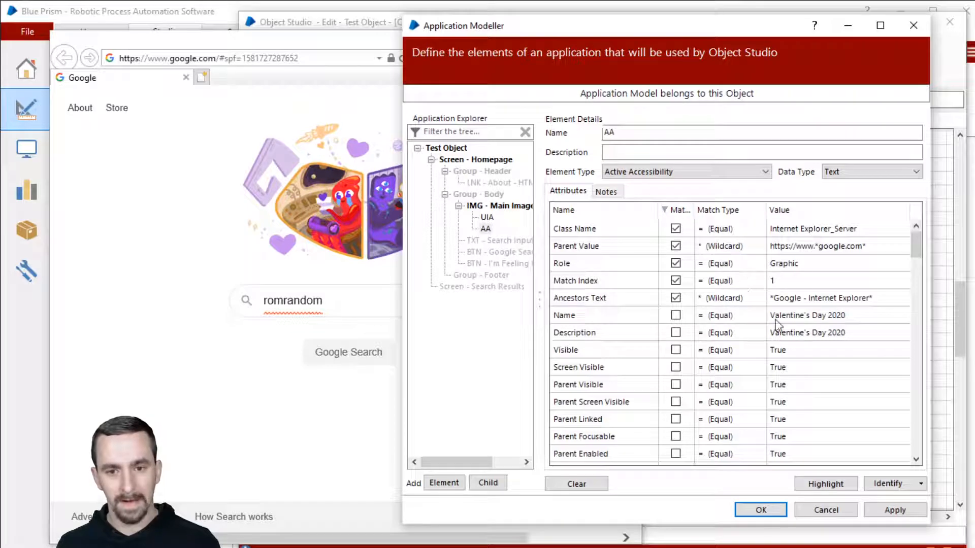
Highlight the AA element, then review the Ancestors Text, Parent Value and Class Name values.
{"action": "left_click", "coordinate": [806, 484]}
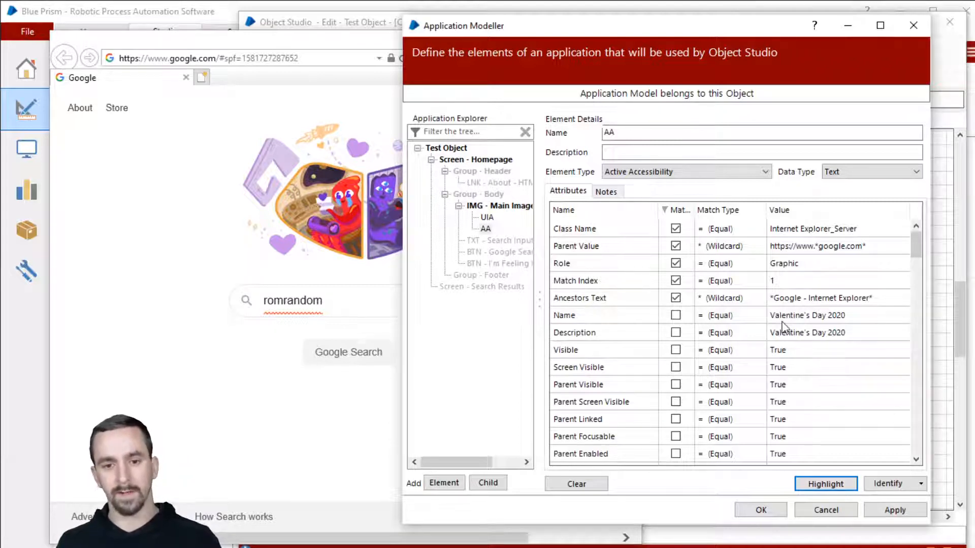
{"action": "left_click", "coordinate": [830, 304]}
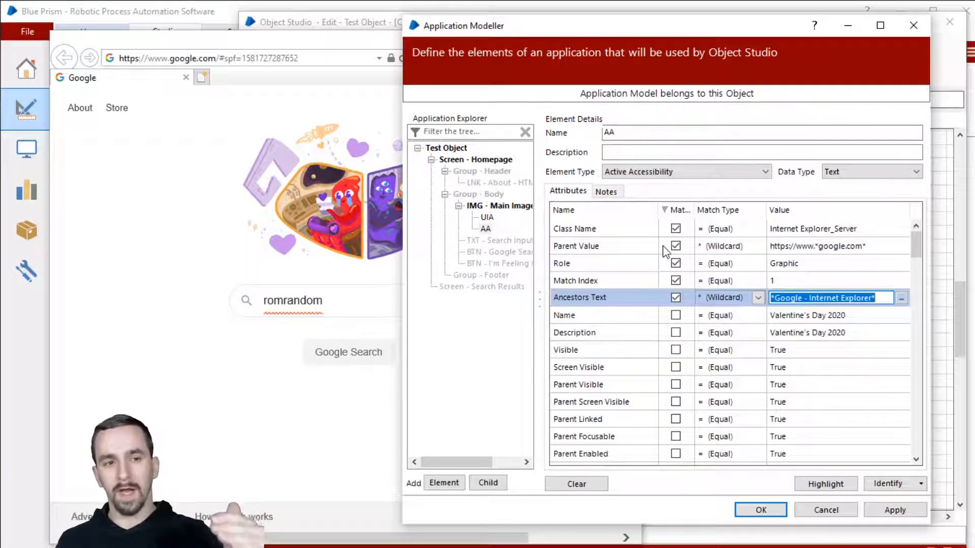
{"action": "left_click", "coordinate": [835, 247]}
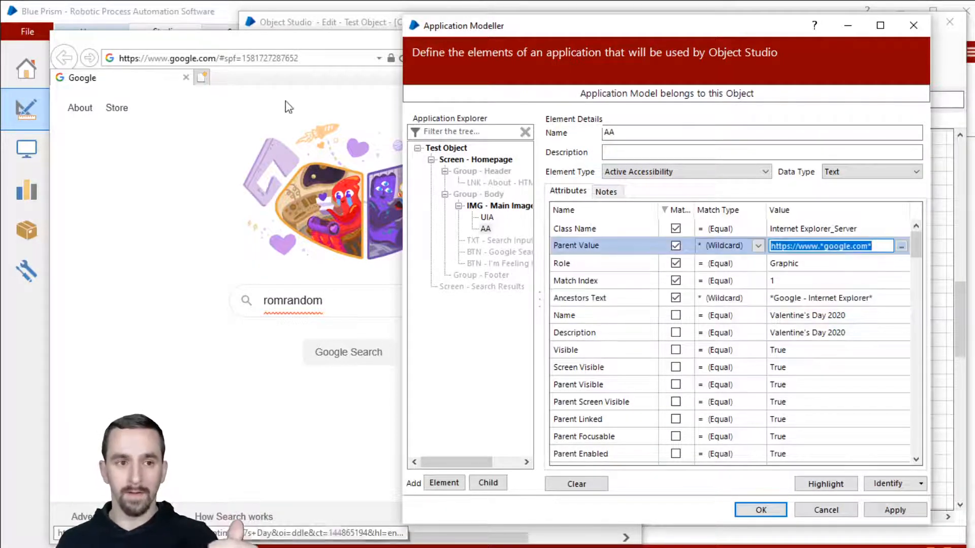
{"action": "left_click", "coordinate": [847, 299]}
{"action": "left_click", "coordinate": [840, 251]}
{"action": "left_click", "coordinate": [852, 299]}
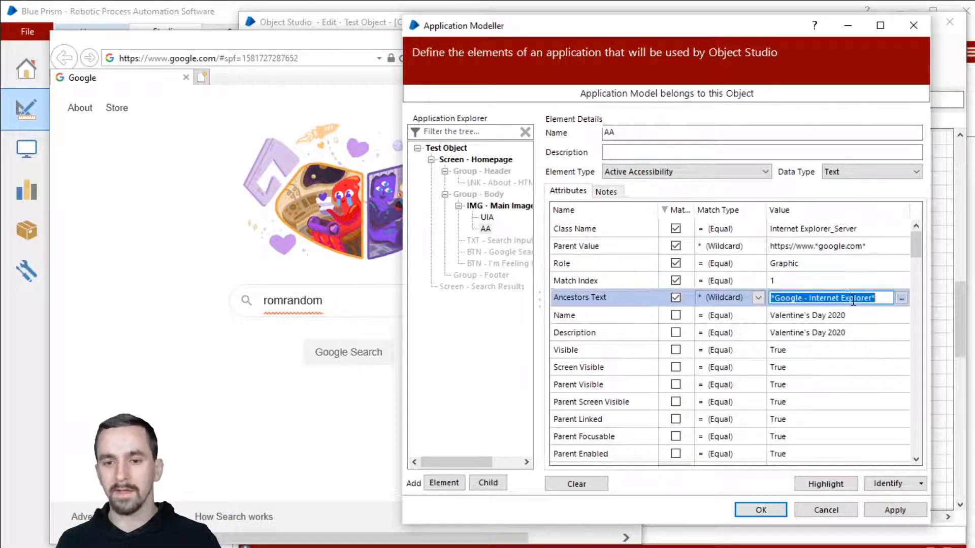
{"action": "left_click", "coordinate": [835, 247]}
{"action": "left_click", "coordinate": [856, 299]}
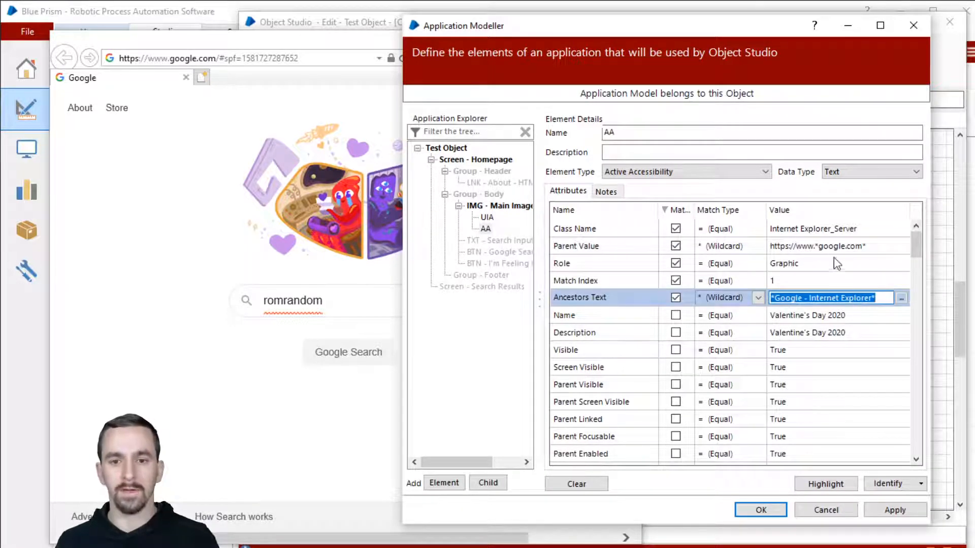
{"action": "left_click", "coordinate": [798, 230]}
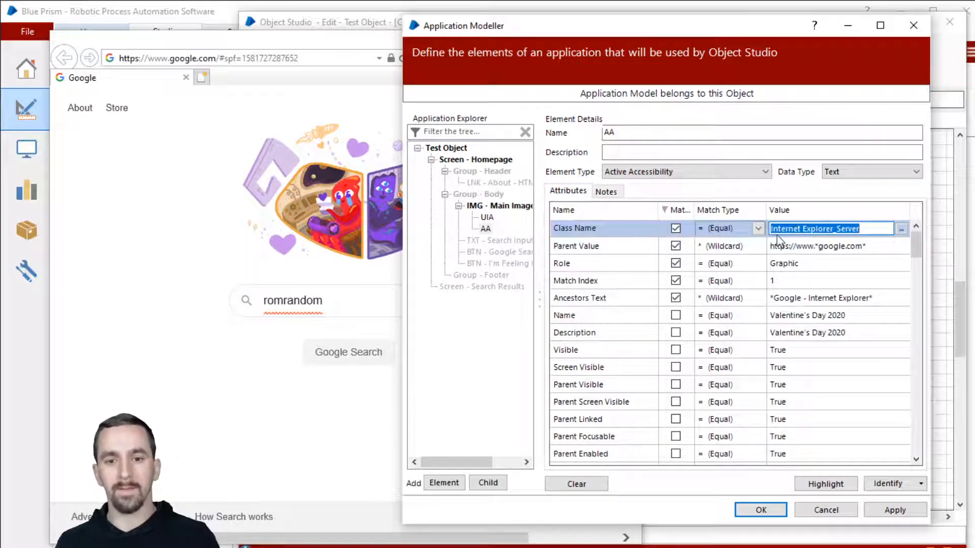
Remove Class Name from matching and highlight twice to confirm the doodle is still outlined.
{"action": "left_click", "coordinate": [676, 211]}
{"action": "left_click", "coordinate": [677, 210]}
{"action": "left_click", "coordinate": [852, 485]}
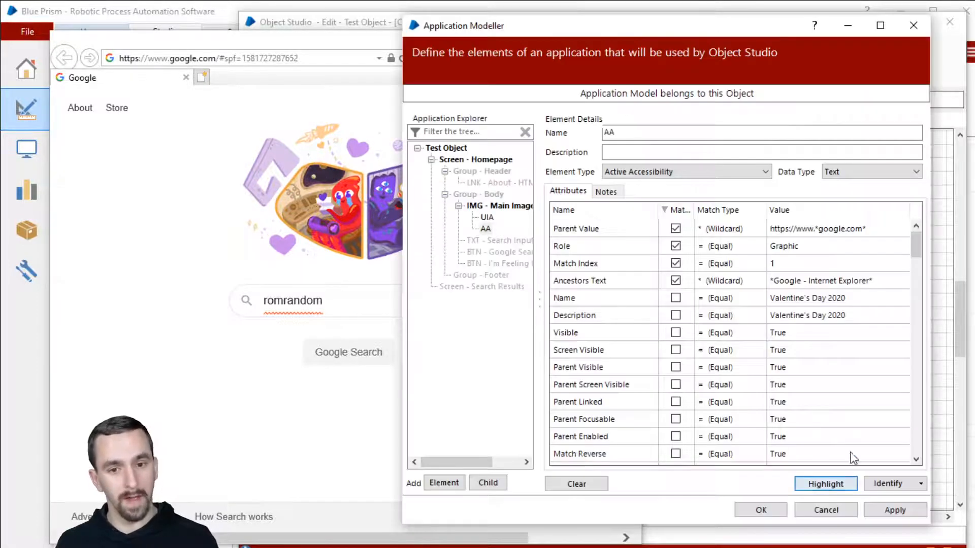
{"action": "left_click", "coordinate": [850, 483]}
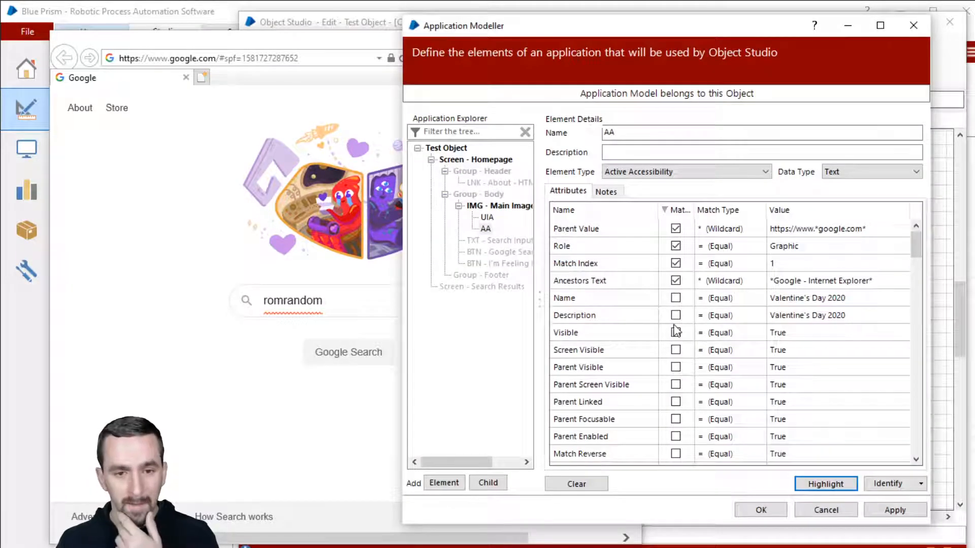
{"action": "scroll", "coordinate": [675, 331], "scroll_direction": "down", "scroll_amount": 4}
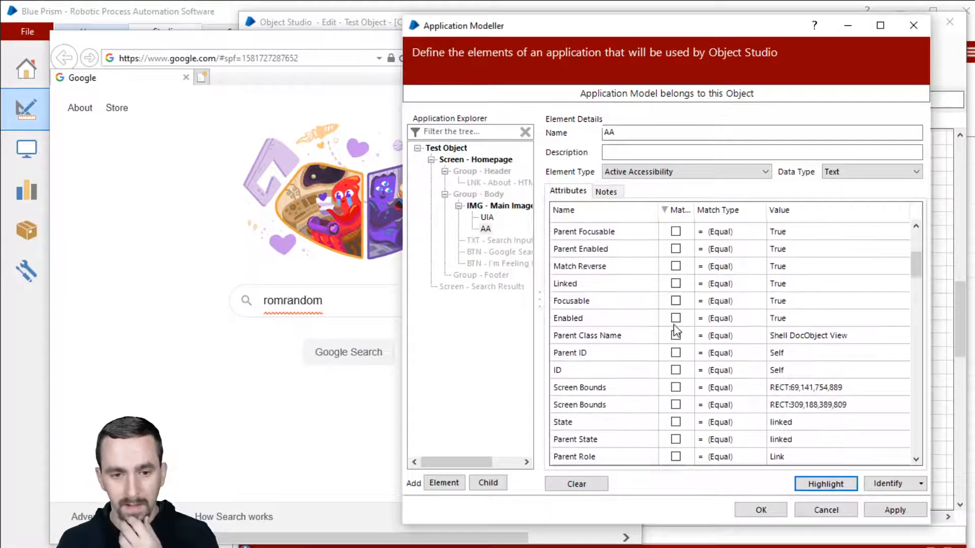
{"action": "scroll", "coordinate": [673, 317], "scroll_direction": "up", "scroll_amount": 1}
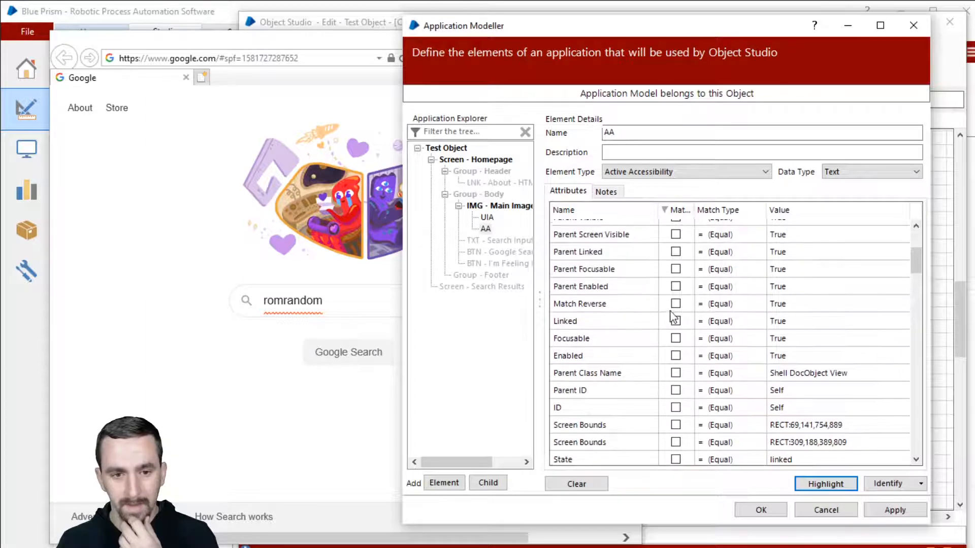
Re-tick Class Name matching, sort matched attributes first, and highlight to confirm the doodle.
{"action": "left_click", "coordinate": [616, 210]}
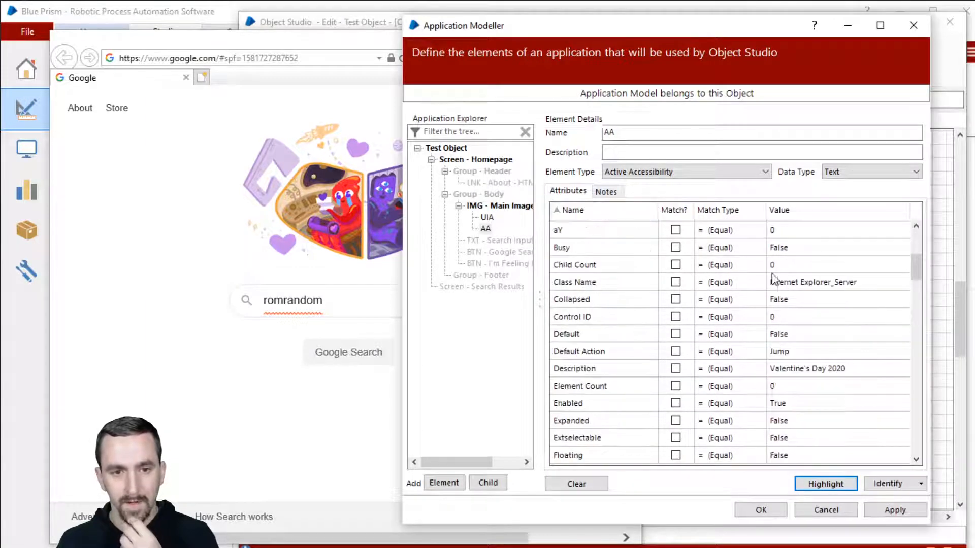
{"action": "left_click", "coordinate": [686, 282]}
{"action": "left_click", "coordinate": [673, 212]}
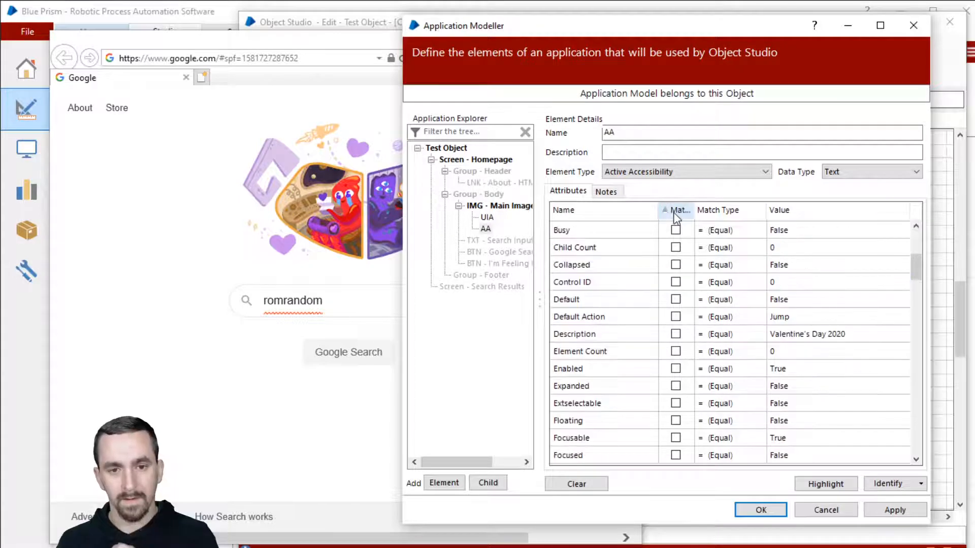
{"action": "left_click", "coordinate": [674, 212]}
{"action": "scroll", "coordinate": [744, 226], "scroll_direction": "up", "scroll_amount": 2}
{"action": "scroll", "coordinate": [744, 226], "scroll_direction": "up", "scroll_amount": 2}
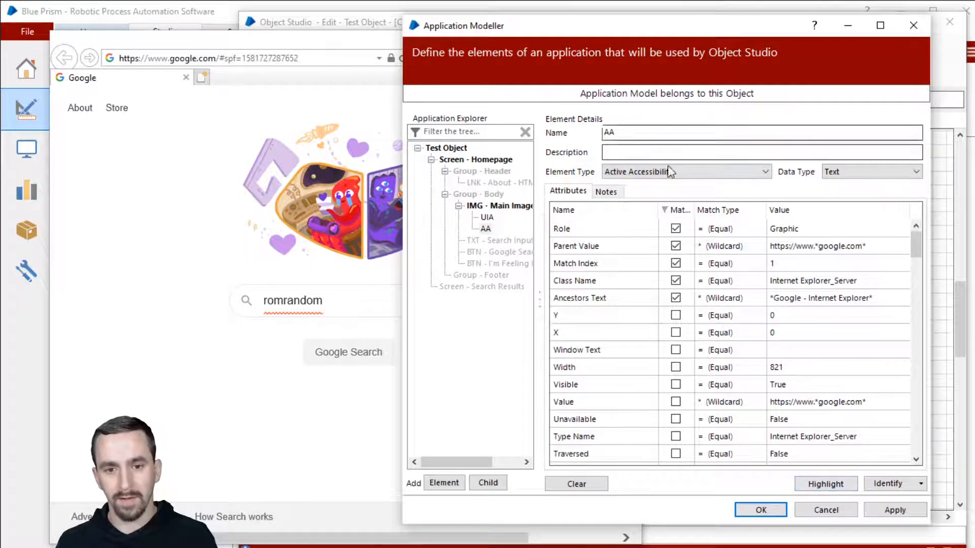
{"action": "left_click", "coordinate": [825, 485]}
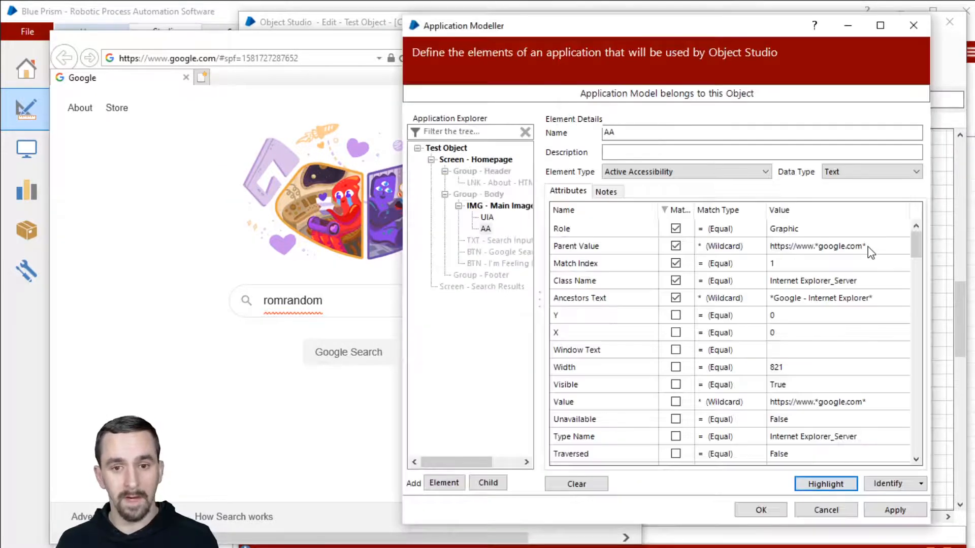
Review the Class Name 'Internet Explorer_Server' and Match Index values.
{"action": "left_click", "coordinate": [853, 284]}
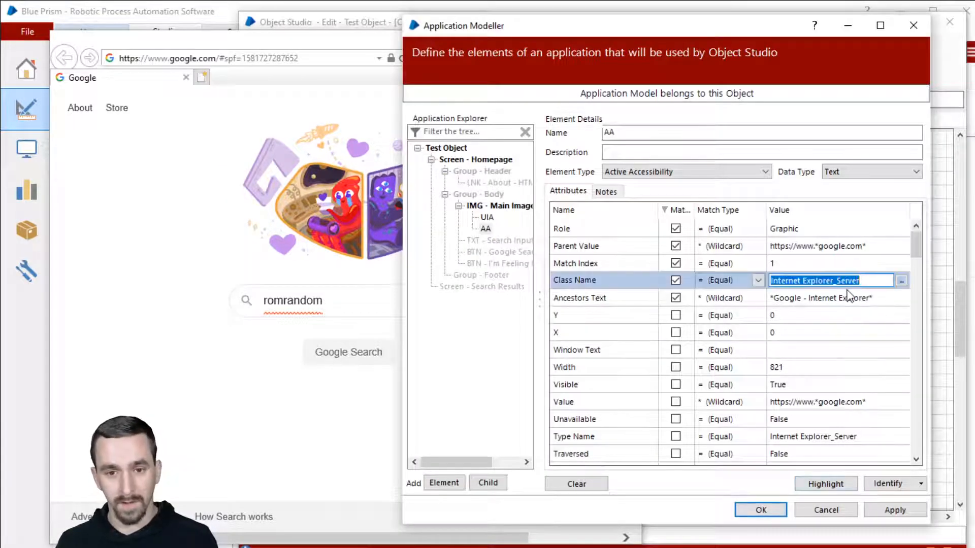
{"action": "left_click", "coordinate": [828, 264]}
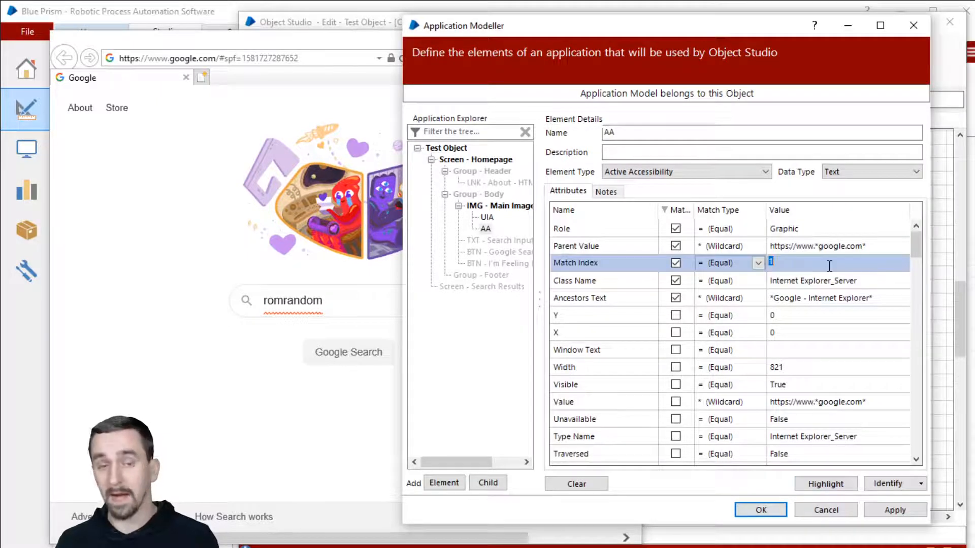
{"action": "left_click", "coordinate": [855, 282]}
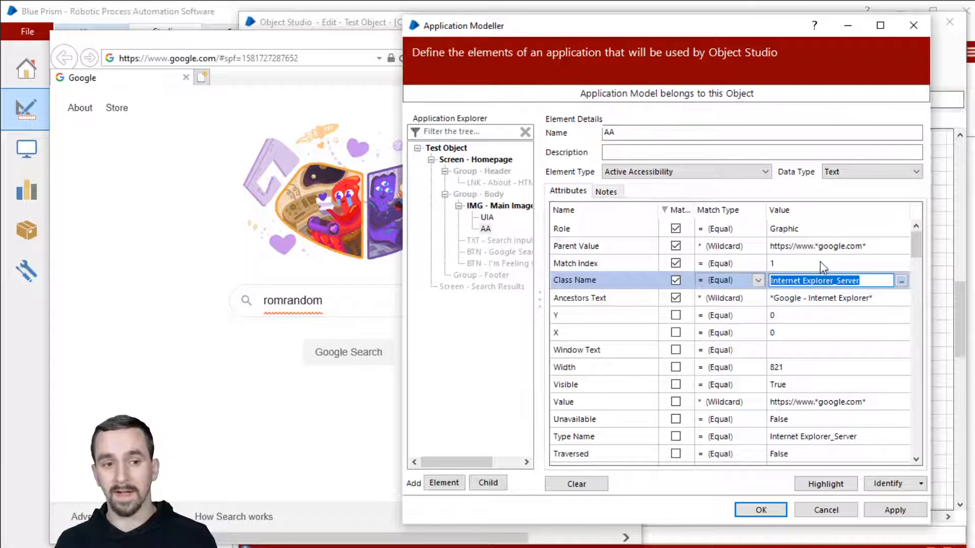
{"action": "left_click", "coordinate": [864, 281]}
{"action": "left_click_drag", "start_coordinate": [865, 280], "coordinate": [771, 280]}
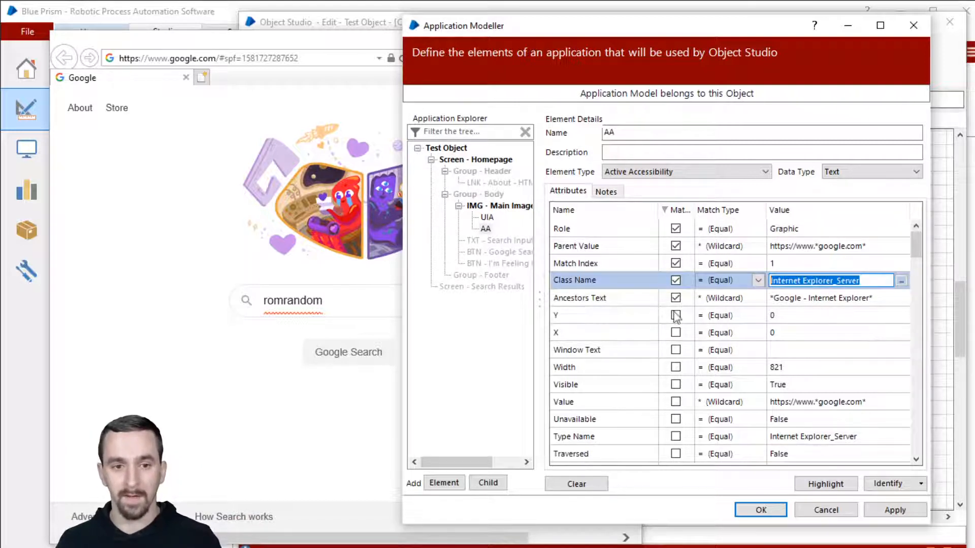
Select the UIA image element and stop matching on its UIA Name attribute.
{"action": "left_click", "coordinate": [486, 217]}
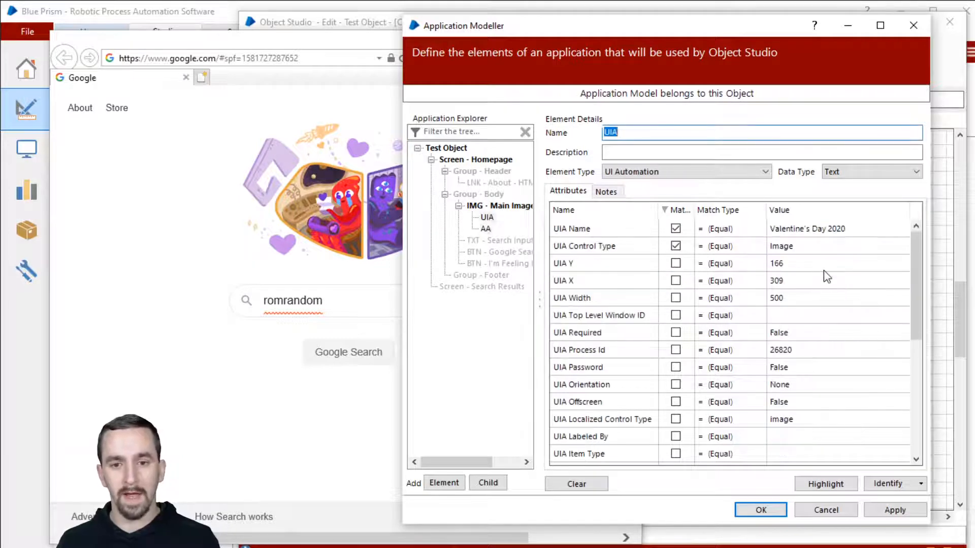
{"action": "scroll", "coordinate": [836, 291], "scroll_direction": "down", "scroll_amount": 2}
{"action": "scroll", "coordinate": [836, 291], "scroll_direction": "down", "scroll_amount": 4}
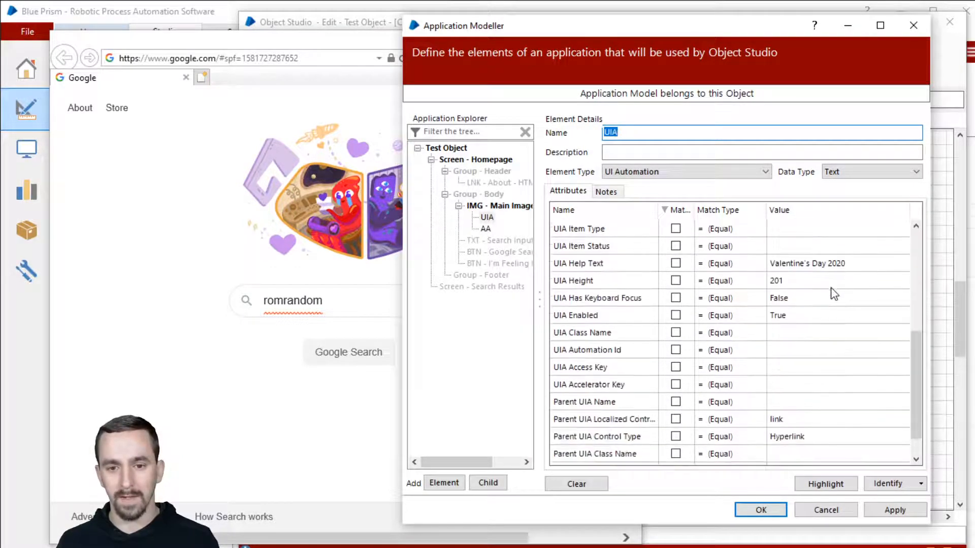
{"action": "scroll", "coordinate": [833, 293], "scroll_direction": "up", "scroll_amount": 5}
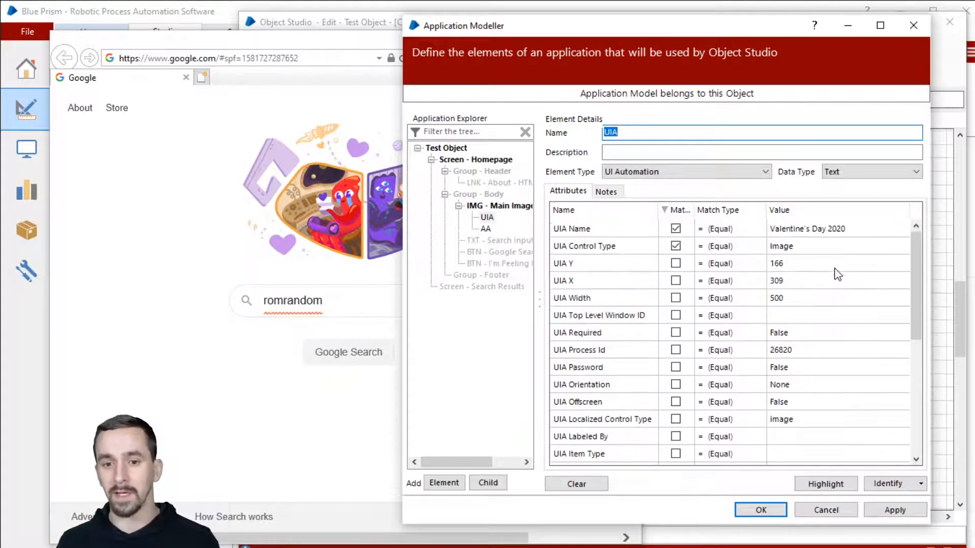
{"action": "left_click", "coordinate": [676, 230]}
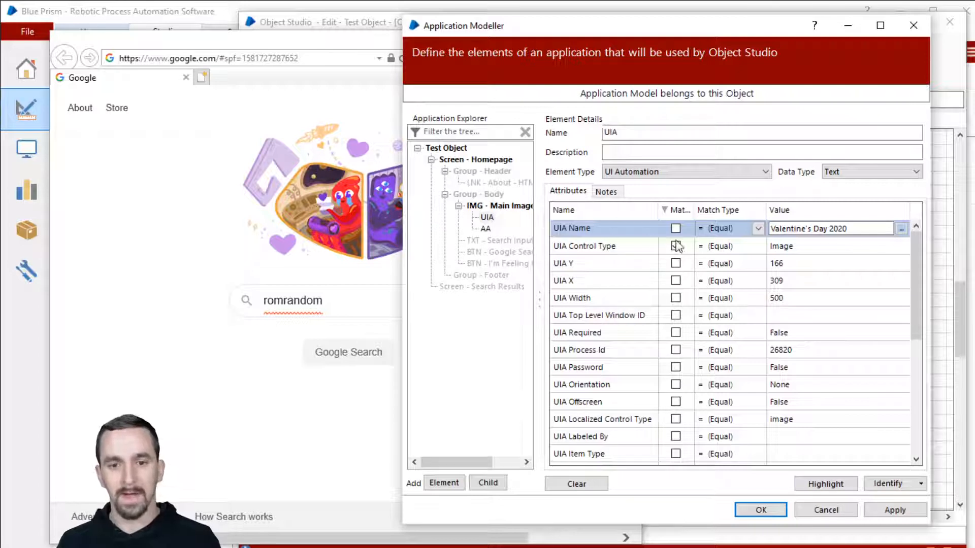
Add Match Index 1 and Parent UIA Control Type 'Hyperlink' to the Control Type Image match.
{"action": "left_click_drag", "start_coordinate": [827, 228], "coordinate": [764, 244]}
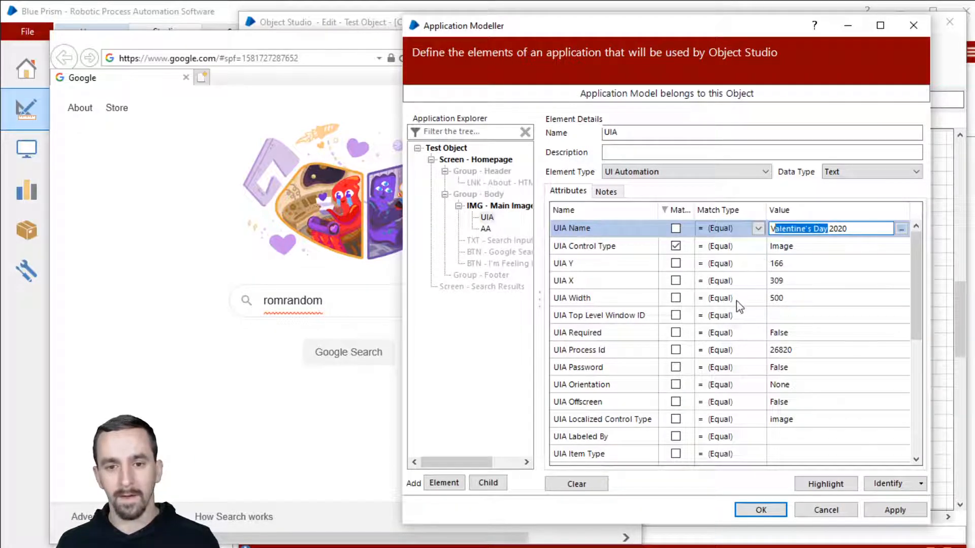
{"action": "left_click", "coordinate": [778, 249]}
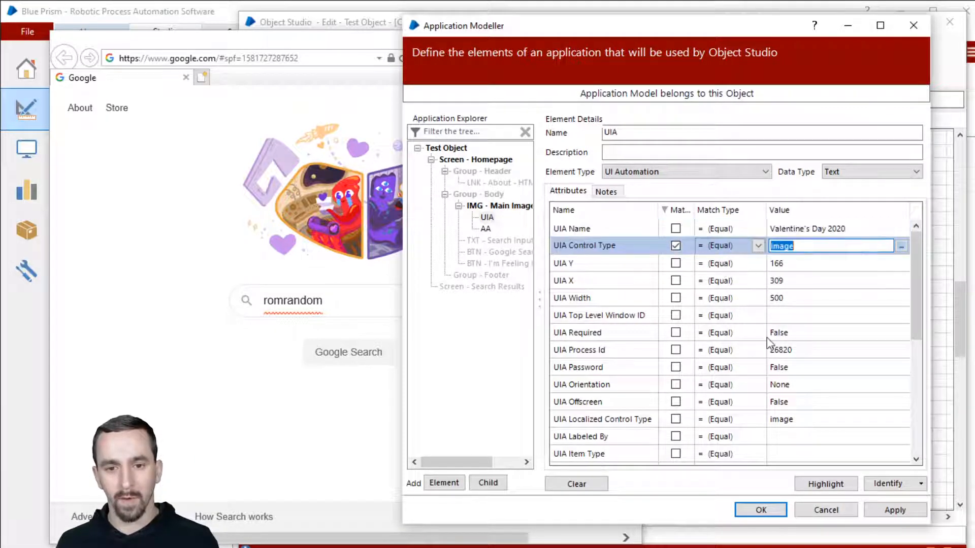
{"action": "scroll", "coordinate": [640, 312], "scroll_direction": "down", "scroll_amount": 5}
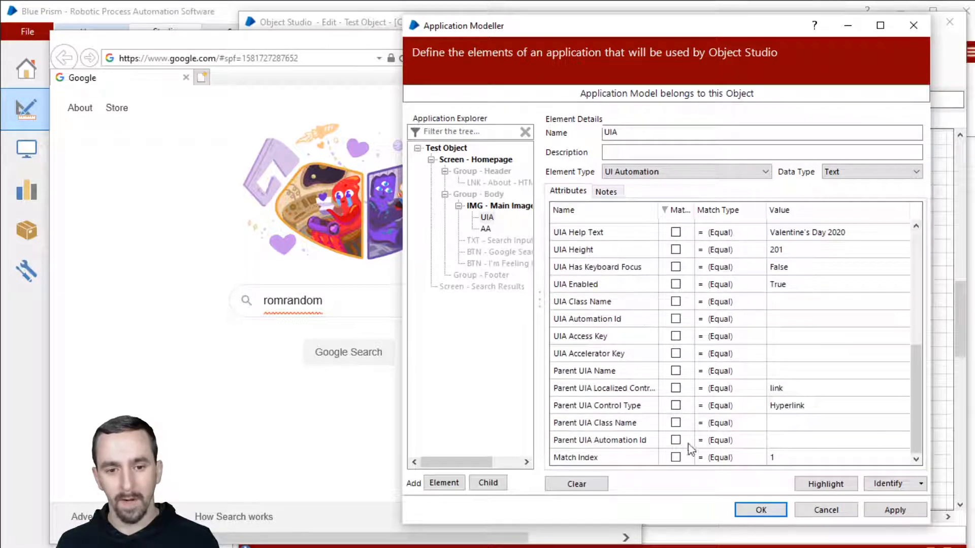
{"action": "left_click", "coordinate": [675, 457]}
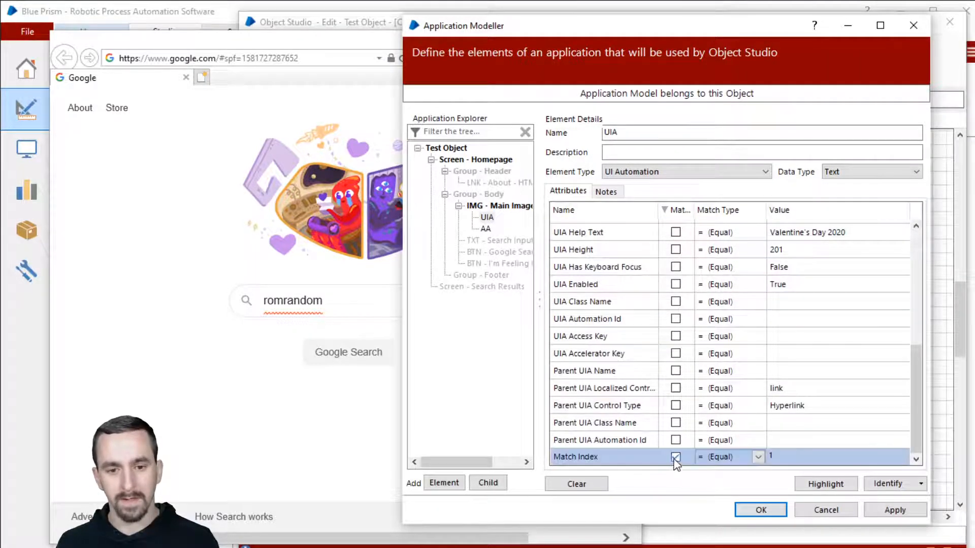
{"action": "left_click", "coordinate": [680, 405]}
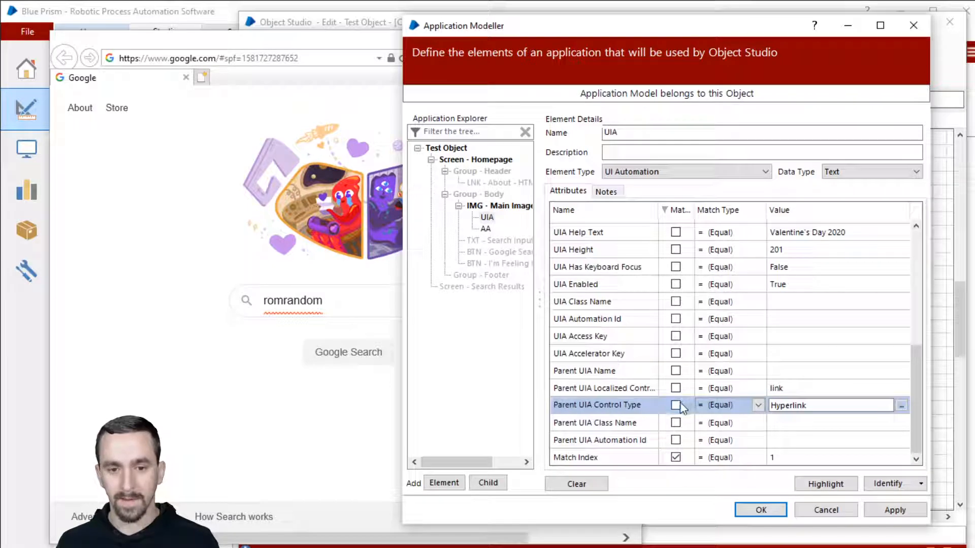
{"action": "scroll", "coordinate": [816, 355], "scroll_direction": "up", "scroll_amount": 3}
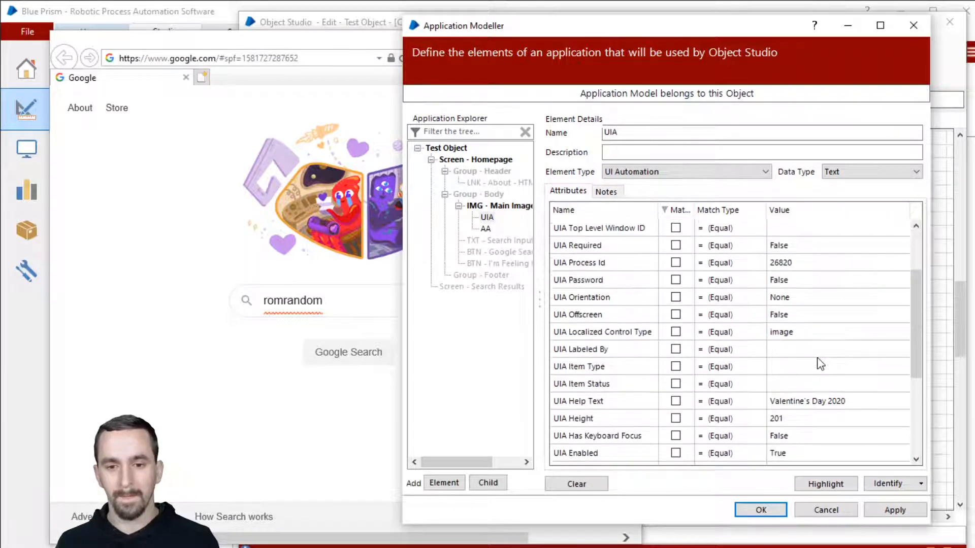
{"action": "scroll", "coordinate": [816, 373], "scroll_direction": "down", "scroll_amount": 3}
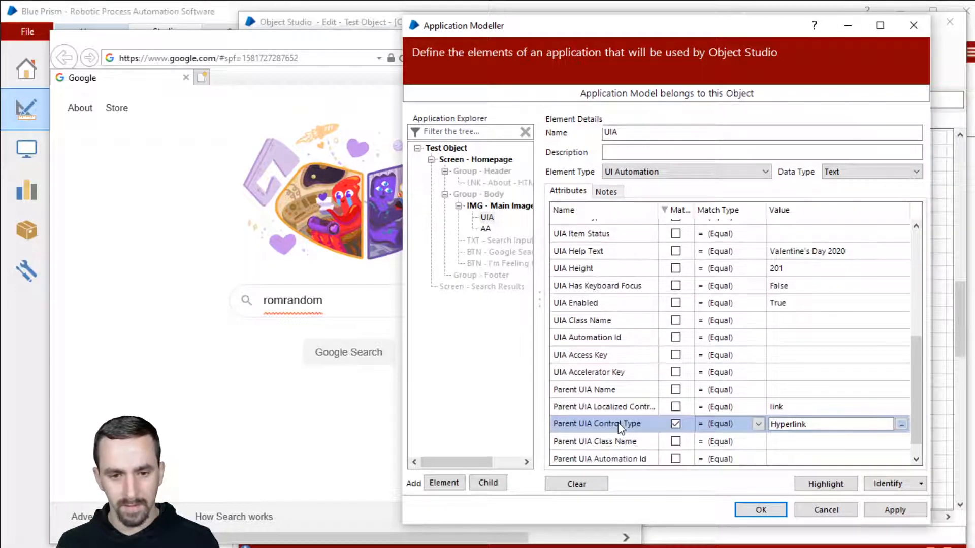
{"action": "scroll", "coordinate": [645, 354], "scroll_direction": "up", "scroll_amount": 3}
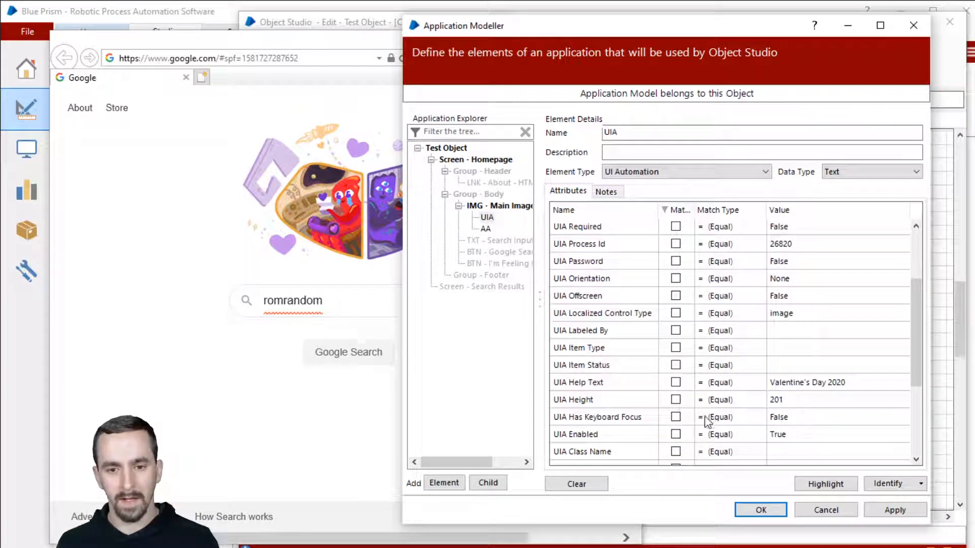
Require UIA Height Greater Than 40 instead of the captured value 201.
{"action": "left_click", "coordinate": [675, 399]}
{"action": "left_click", "coordinate": [757, 399]}
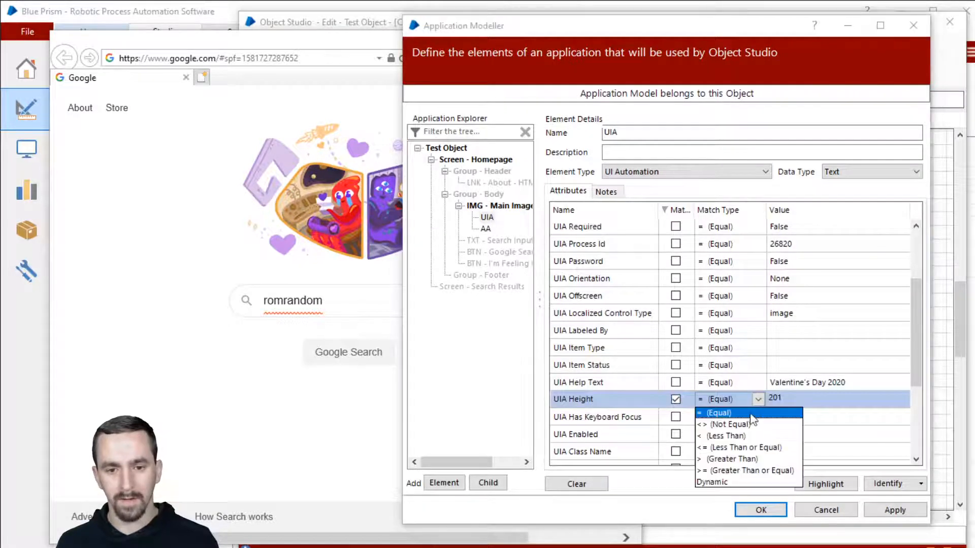
{"action": "left_click", "coordinate": [750, 459]}
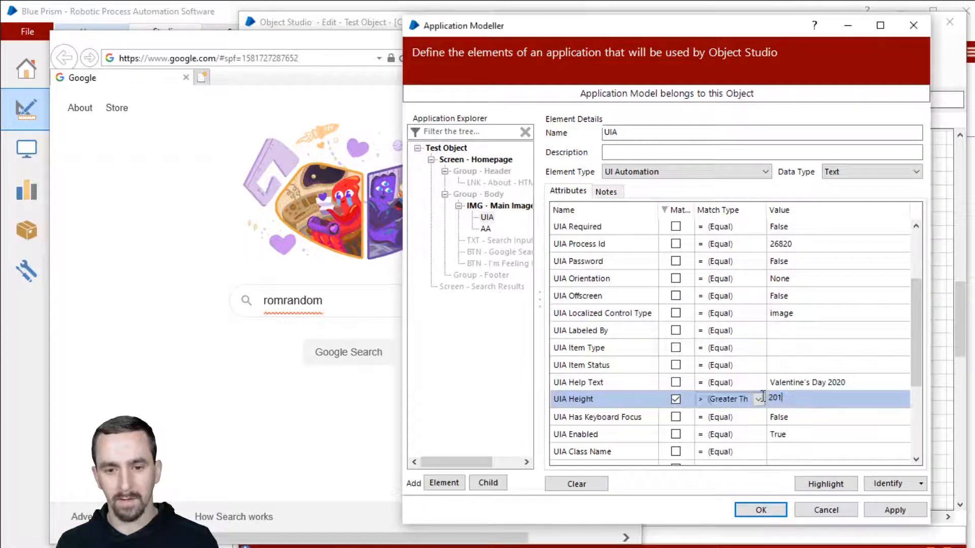
{"action": "left_click_drag", "start_coordinate": [763, 397], "coordinate": [683, 385]}
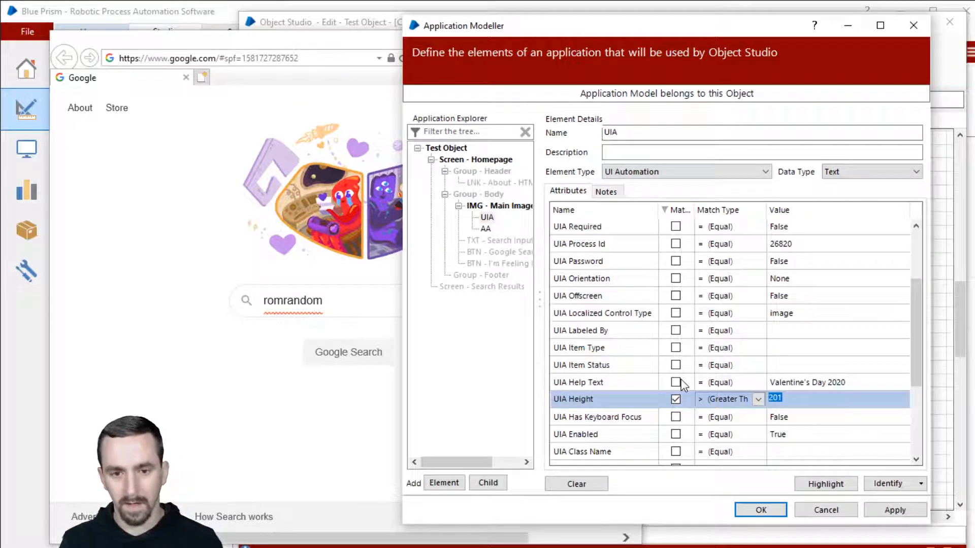
{"action": "type", "text": "40"}
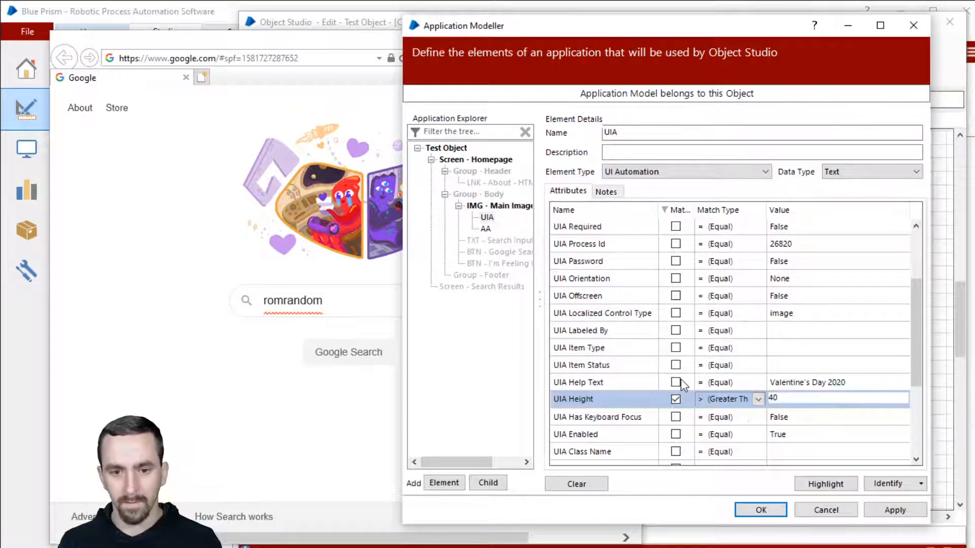
Highlight the element to confirm it is found, then review the matched attributes sorted to the top.
{"action": "left_click", "coordinate": [827, 483]}
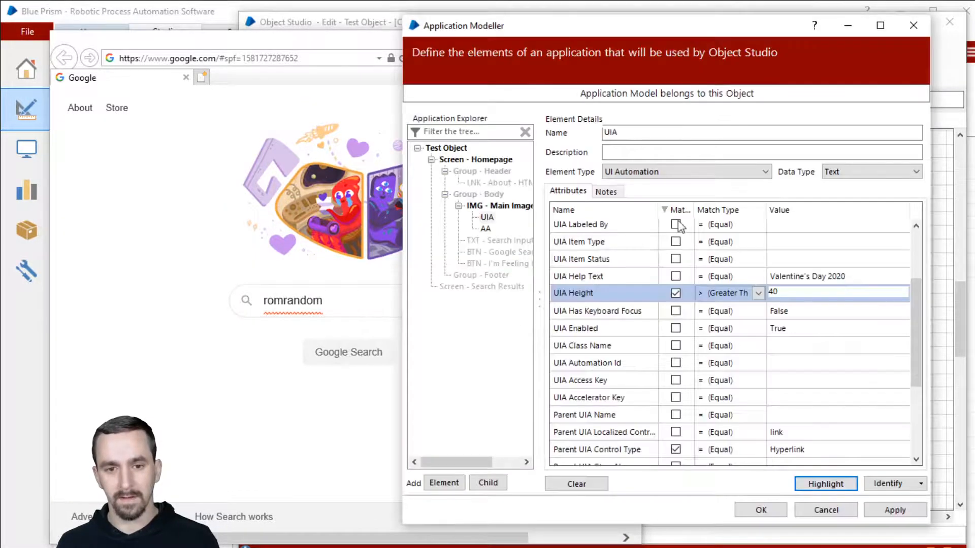
{"action": "left_click", "coordinate": [677, 211]}
{"action": "left_click", "coordinate": [678, 210]}
{"action": "left_click", "coordinate": [678, 210]}
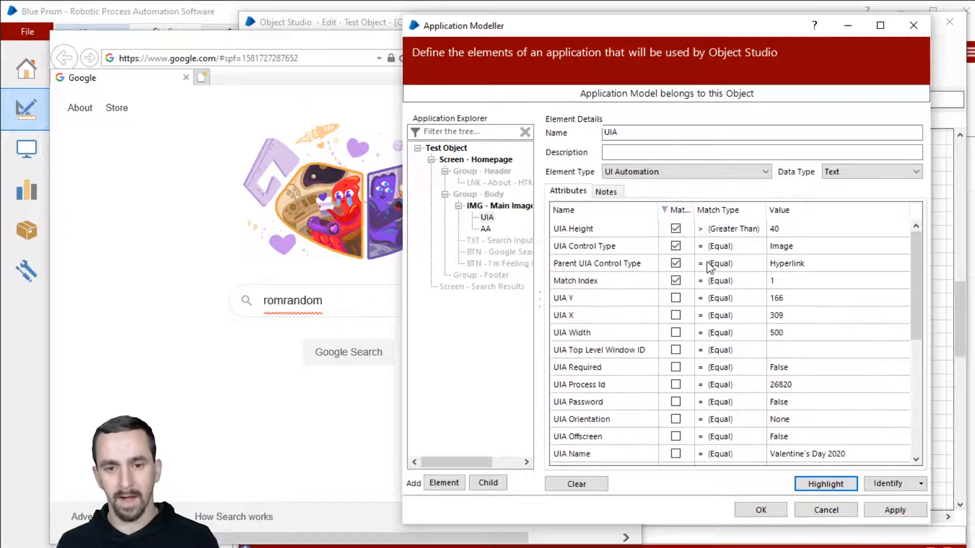
{"action": "left_click", "coordinate": [812, 281]}
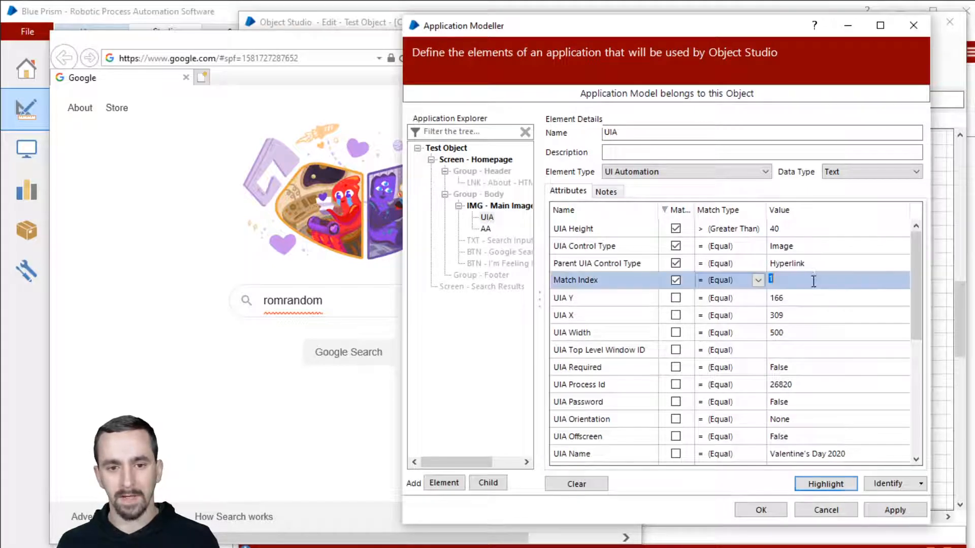
{"action": "left_click", "coordinate": [810, 262]}
{"action": "left_click", "coordinate": [808, 246]}
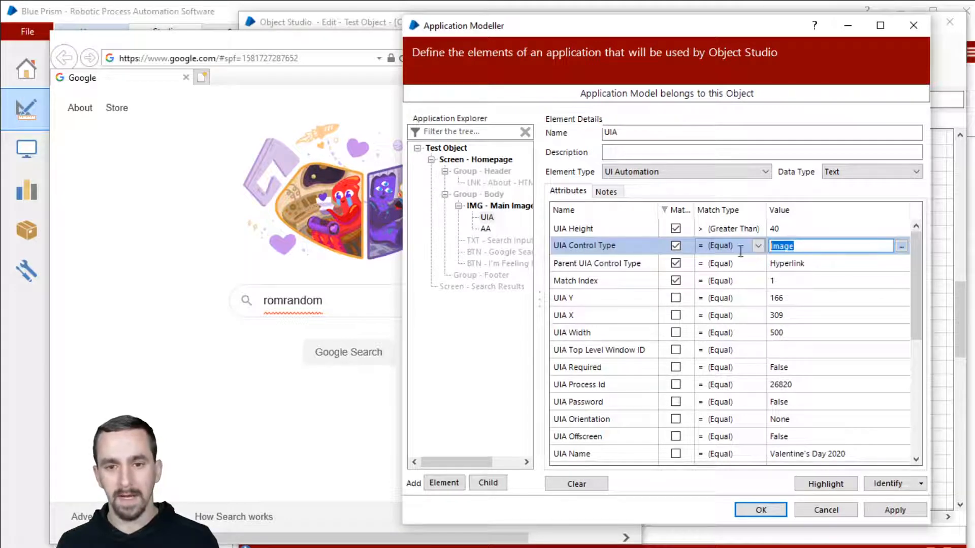
{"action": "left_click", "coordinate": [828, 262]}
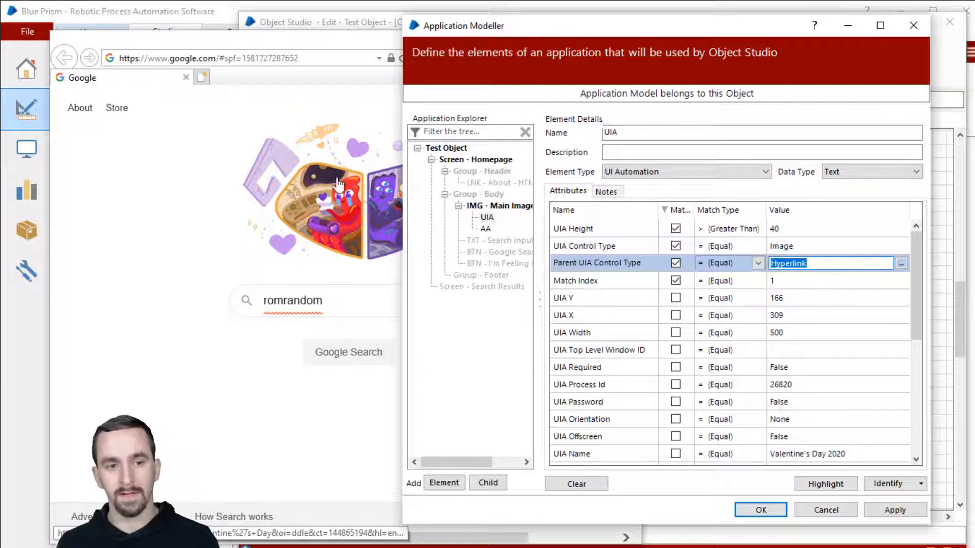
{"action": "scroll", "coordinate": [781, 366], "scroll_direction": "down", "scroll_amount": 1}
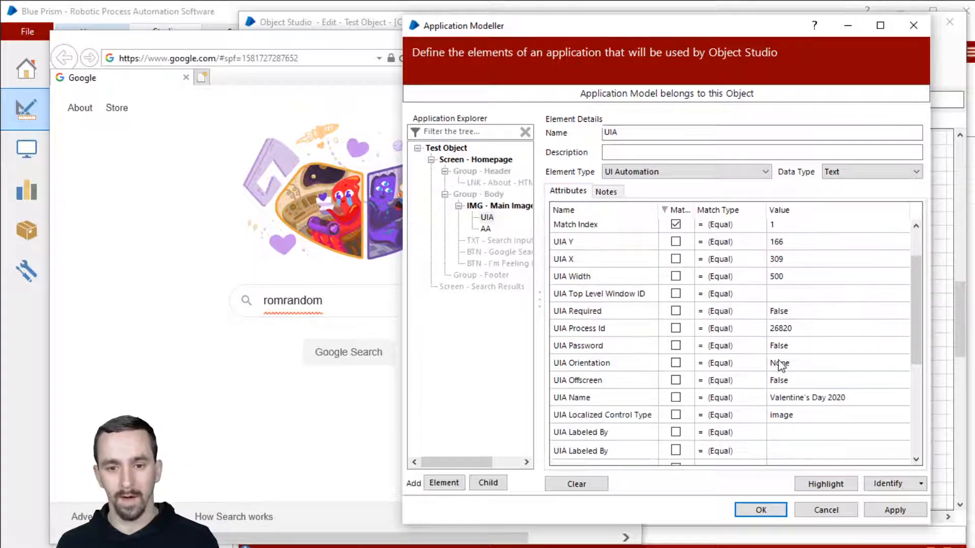
{"action": "left_click", "coordinate": [348, 218]}
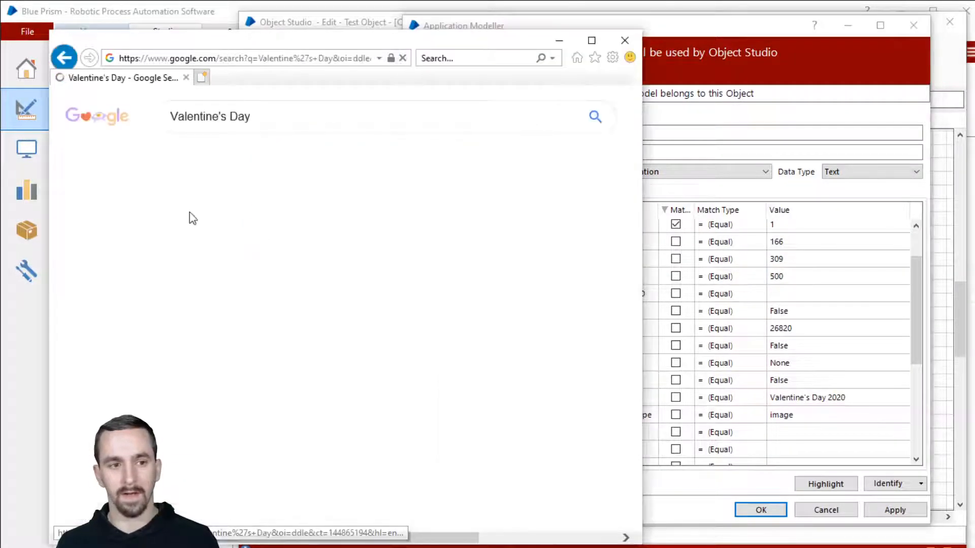
{"action": "left_click", "coordinate": [63, 59]}
{"action": "left_click", "coordinate": [809, 287]}
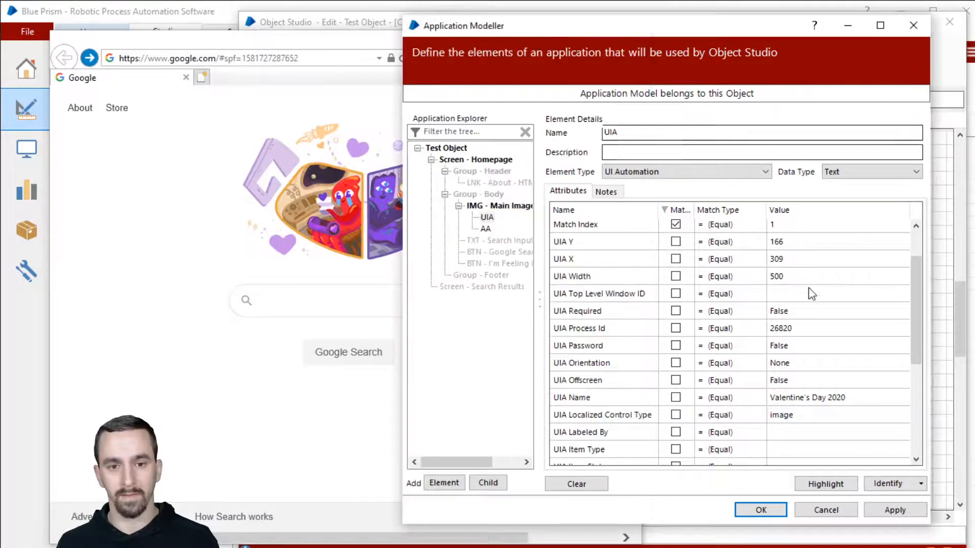
{"action": "scroll", "coordinate": [809, 297], "scroll_direction": "down", "scroll_amount": 2}
{"action": "scroll", "coordinate": [811, 302], "scroll_direction": "down", "scroll_amount": 3}
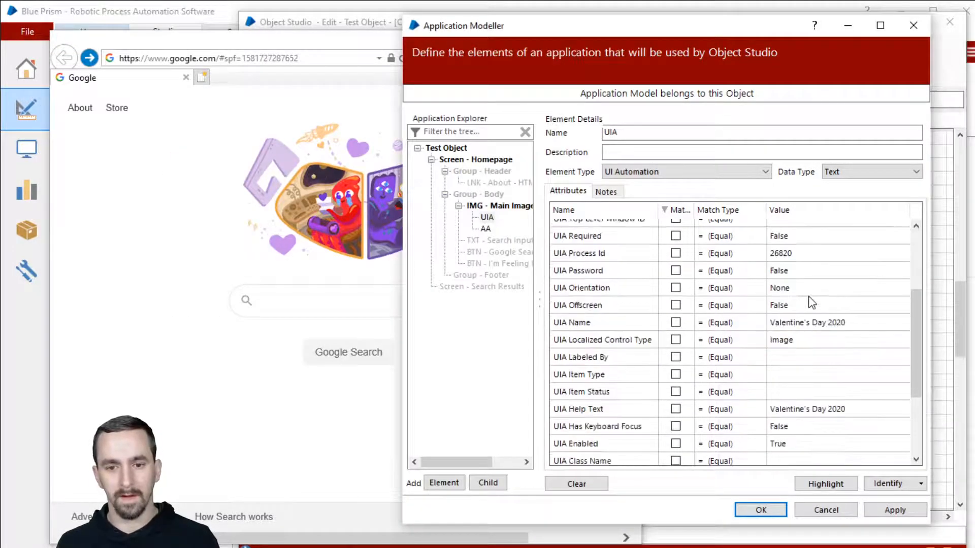
{"action": "scroll", "coordinate": [809, 300], "scroll_direction": "up", "scroll_amount": 3}
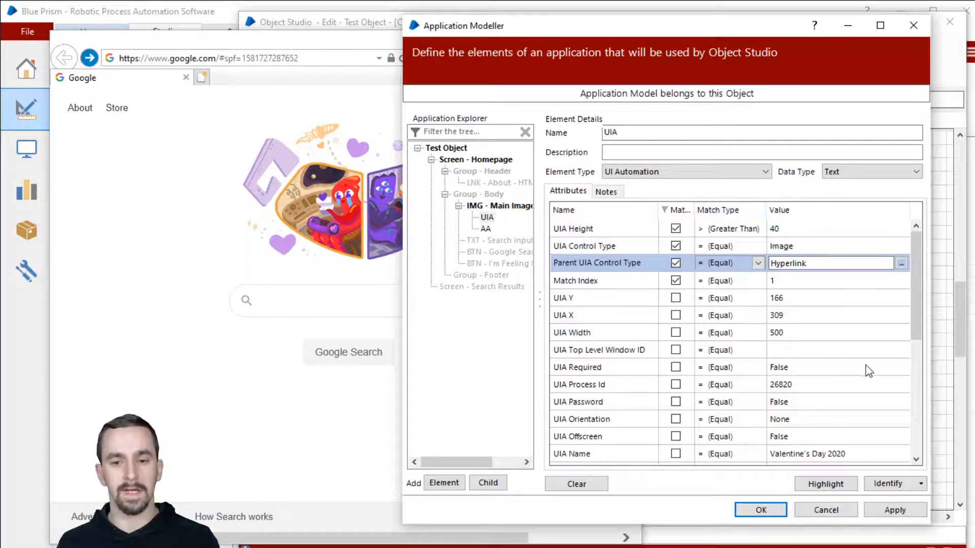
{"action": "left_click_drag", "start_coordinate": [912, 303], "coordinate": [912, 278]}
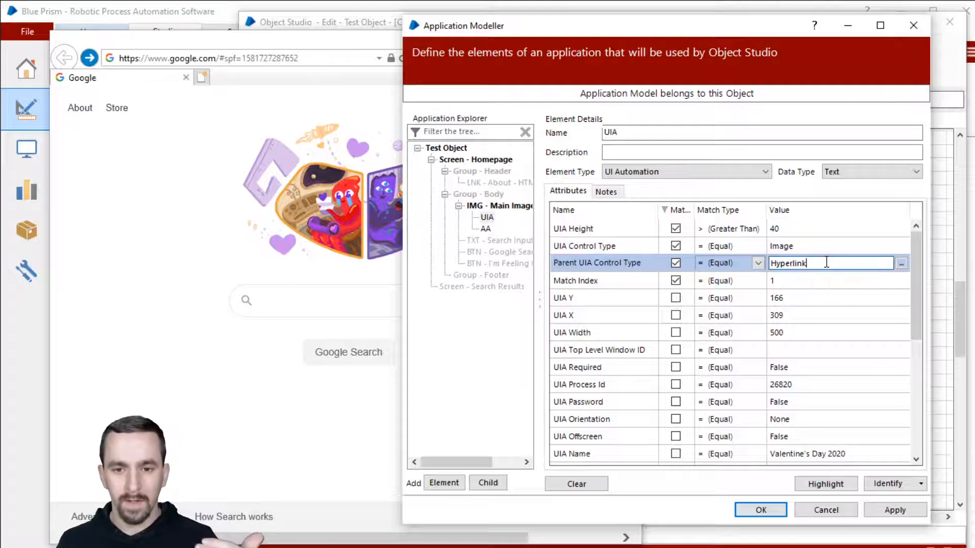
{"action": "left_click", "coordinate": [327, 37]}
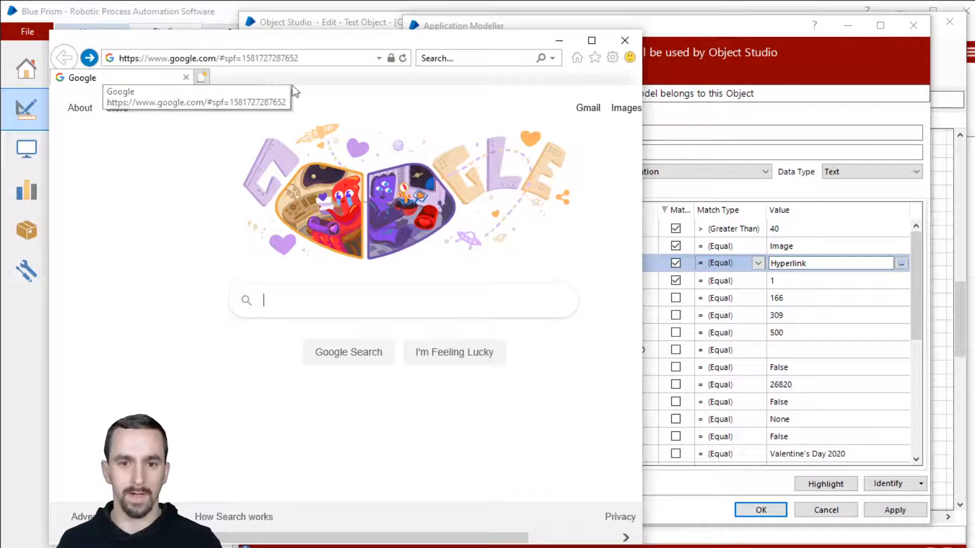
{"action": "left_click", "coordinate": [690, 35]}
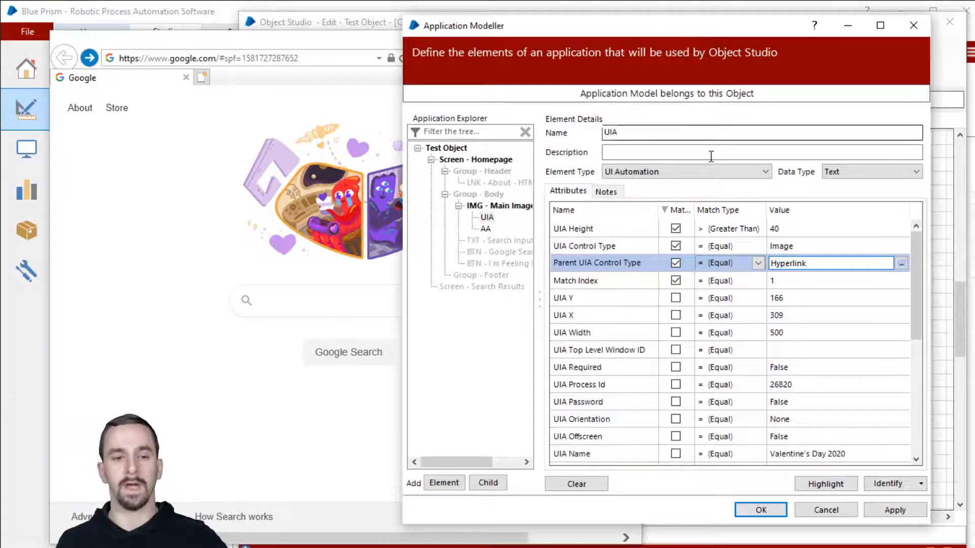
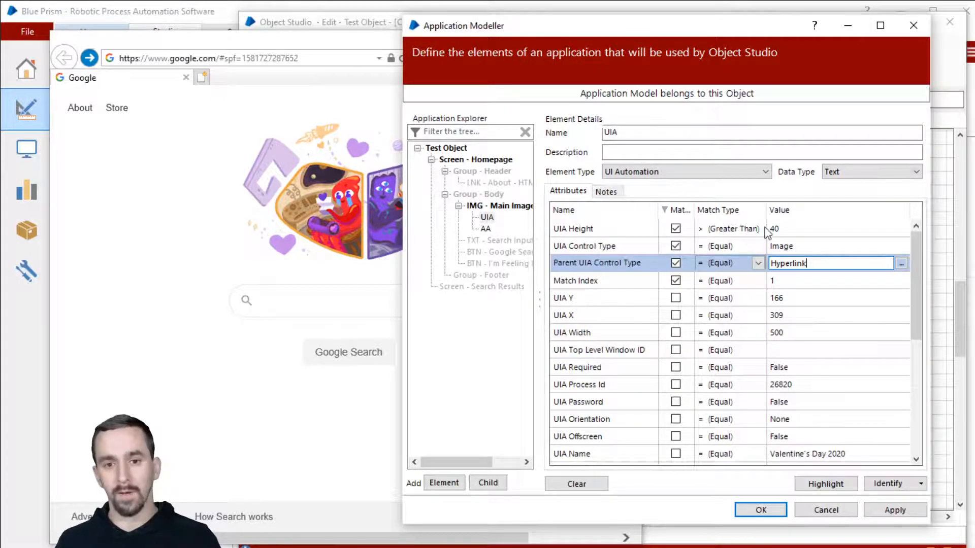
Keep UIA as a UI Automation element, add it as Navigate1's first action, and review its actions.
{"action": "left_click", "coordinate": [736, 172]}
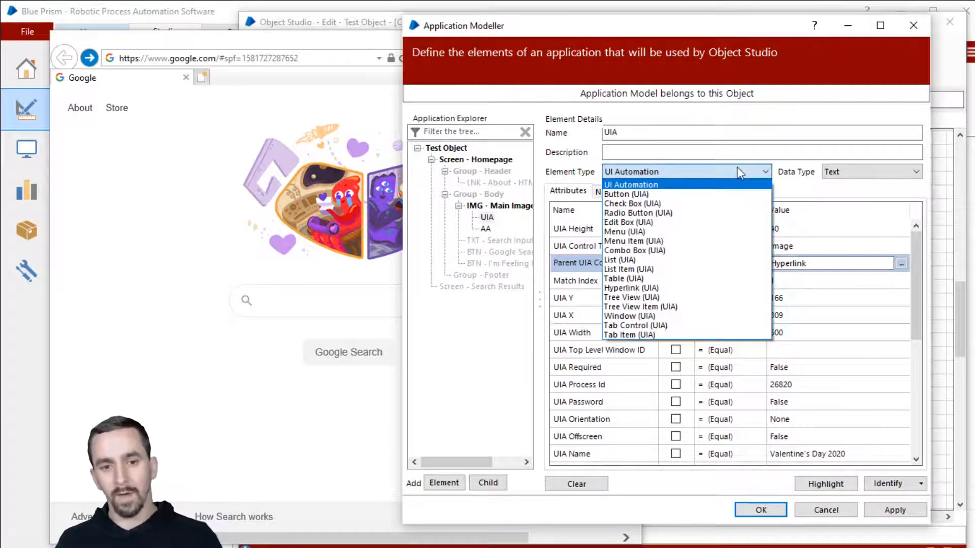
{"action": "left_click", "coordinate": [737, 173]}
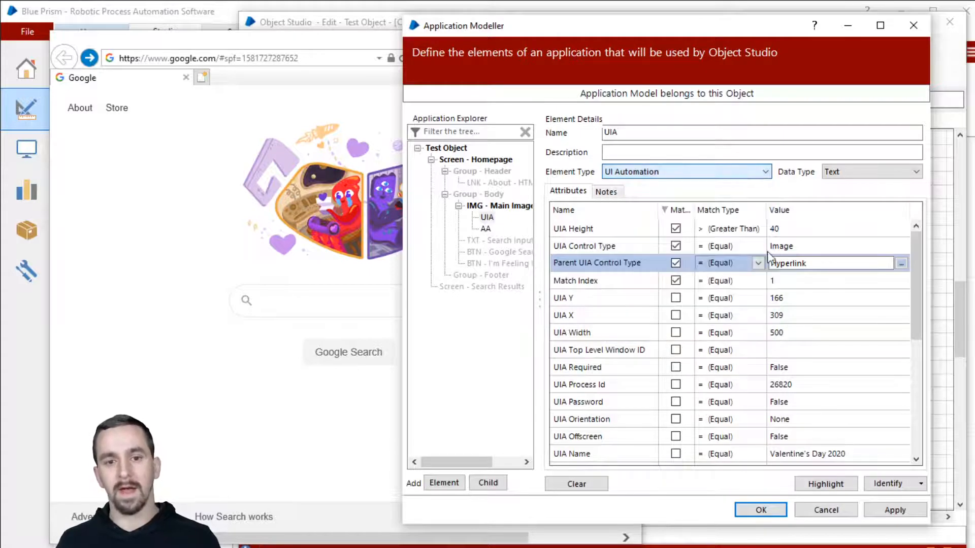
{"action": "left_click", "coordinate": [761, 511]}
{"action": "double_click", "coordinate": [650, 279]}
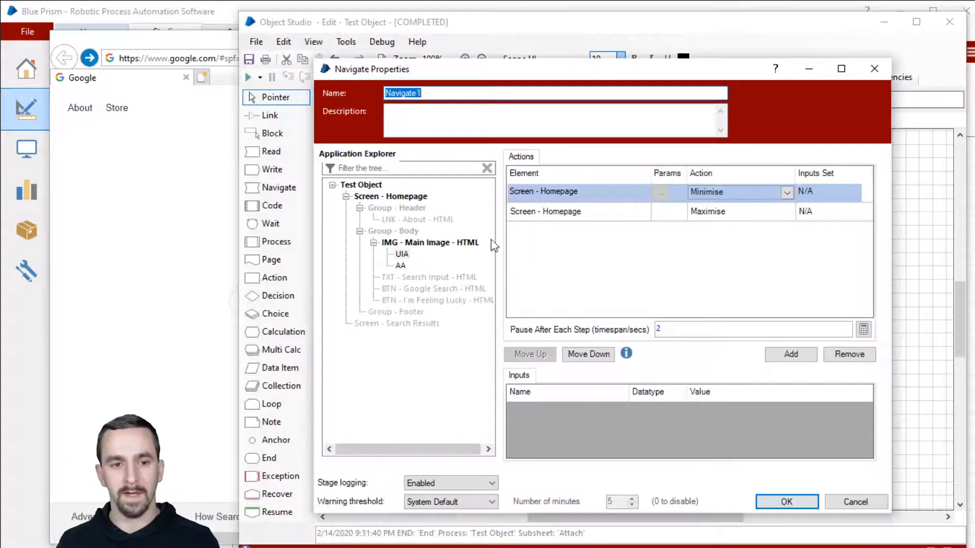
{"action": "left_click_drag", "start_coordinate": [402, 257], "coordinate": [570, 194]}
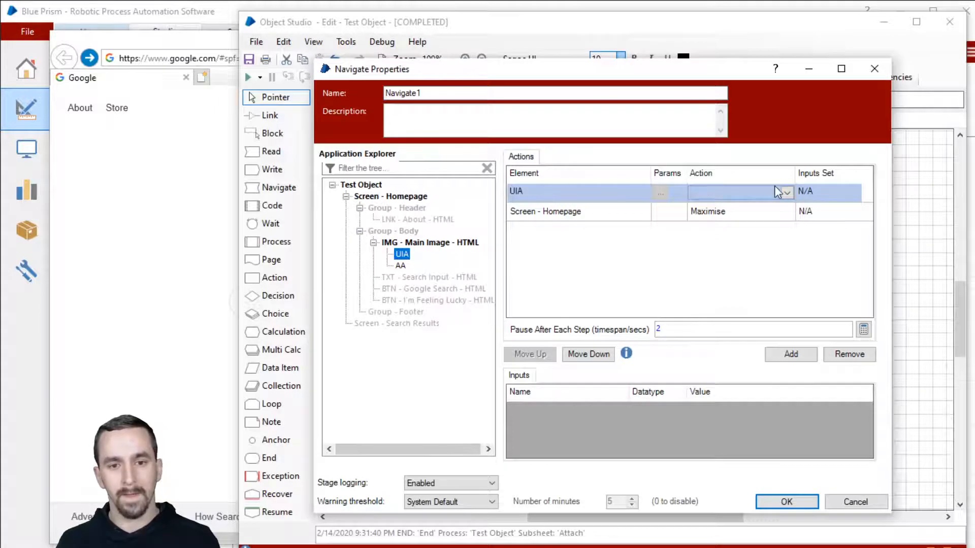
{"action": "left_click", "coordinate": [776, 190]}
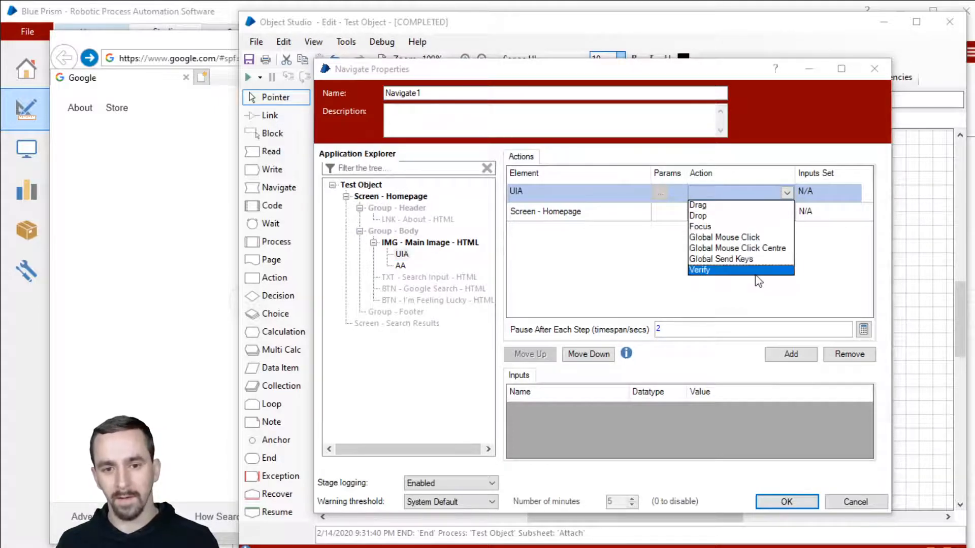
{"action": "left_click", "coordinate": [835, 282]}
{"action": "left_click", "coordinate": [795, 498]}
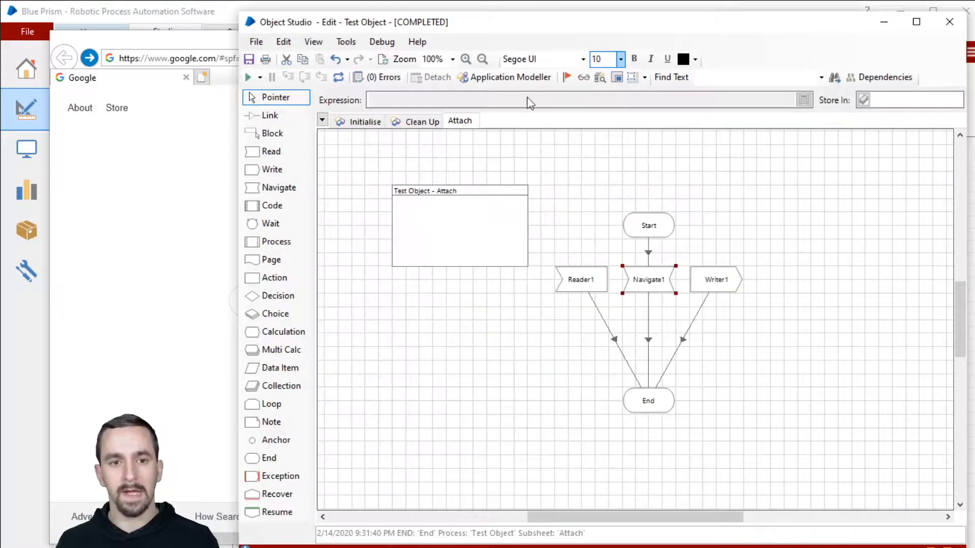
Retype the UIA element as Menu (UIA) and review the actions Navigate1 now offers.
{"action": "left_click", "coordinate": [538, 77]}
{"action": "left_click", "coordinate": [736, 274]}
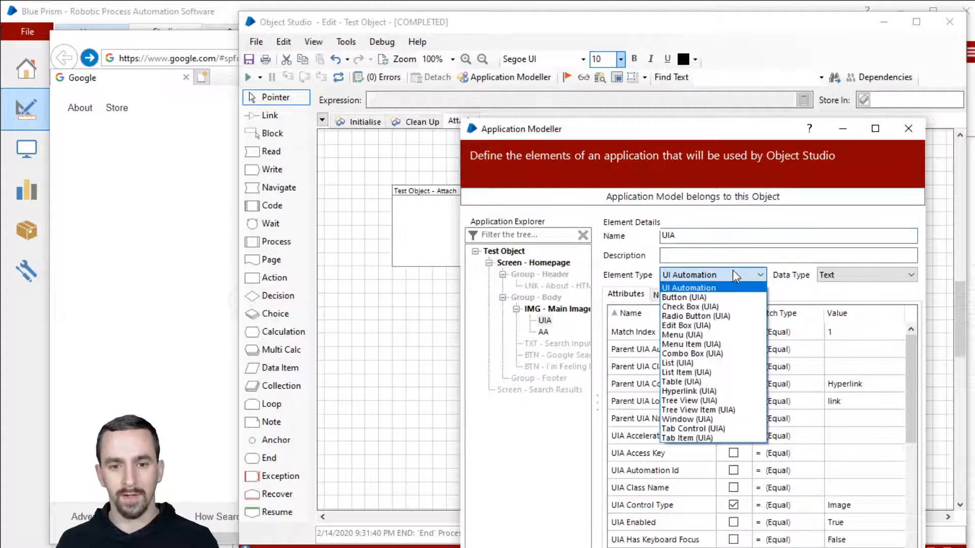
{"action": "left_click", "coordinate": [720, 336]}
{"action": "left_click", "coordinate": [820, 547]}
{"action": "left_click", "coordinate": [637, 296]}
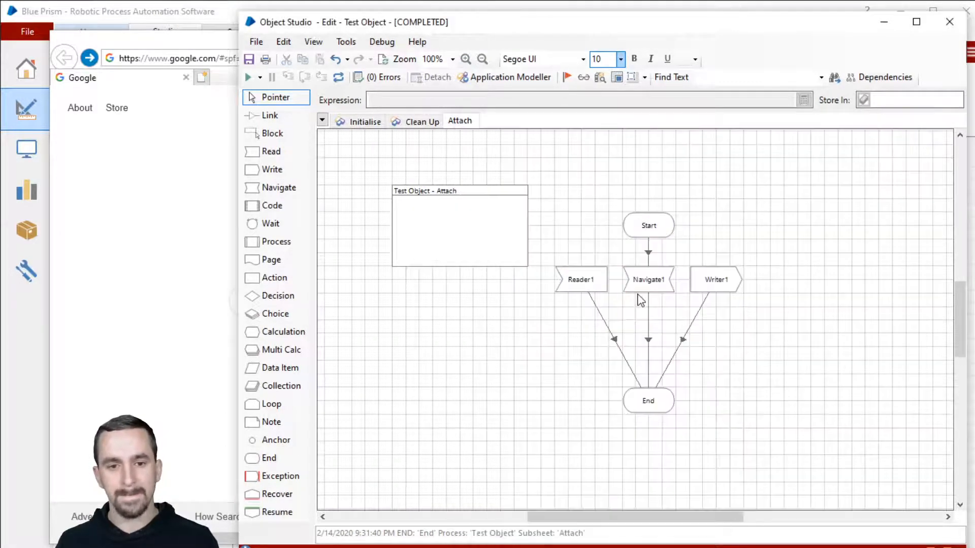
{"action": "double_click", "coordinate": [638, 284]}
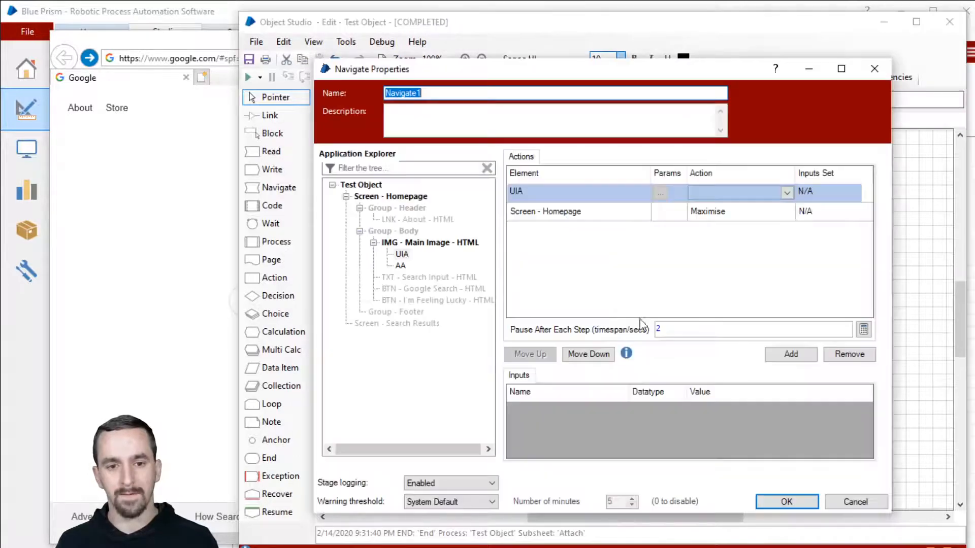
{"action": "left_click", "coordinate": [698, 193]}
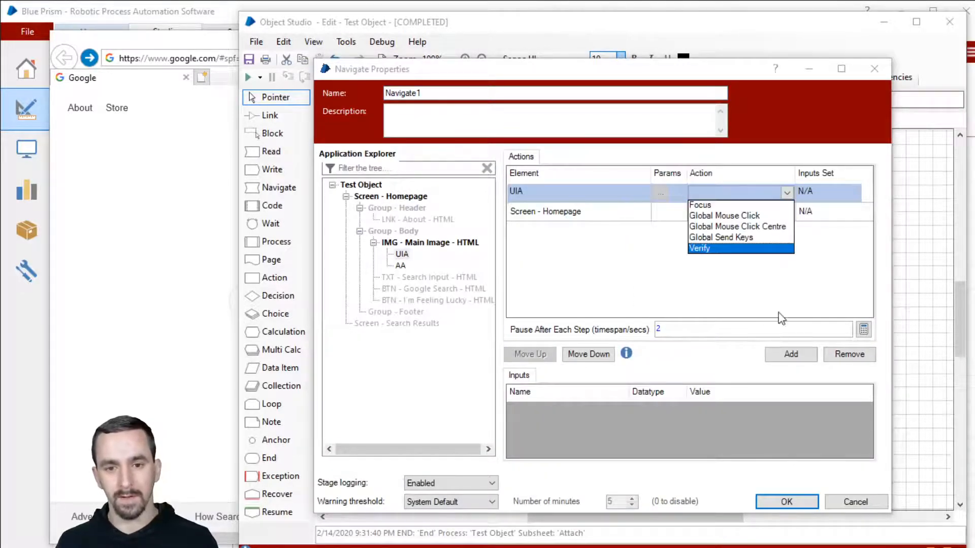
{"action": "left_click", "coordinate": [784, 279]}
{"action": "left_click", "coordinate": [855, 501]}
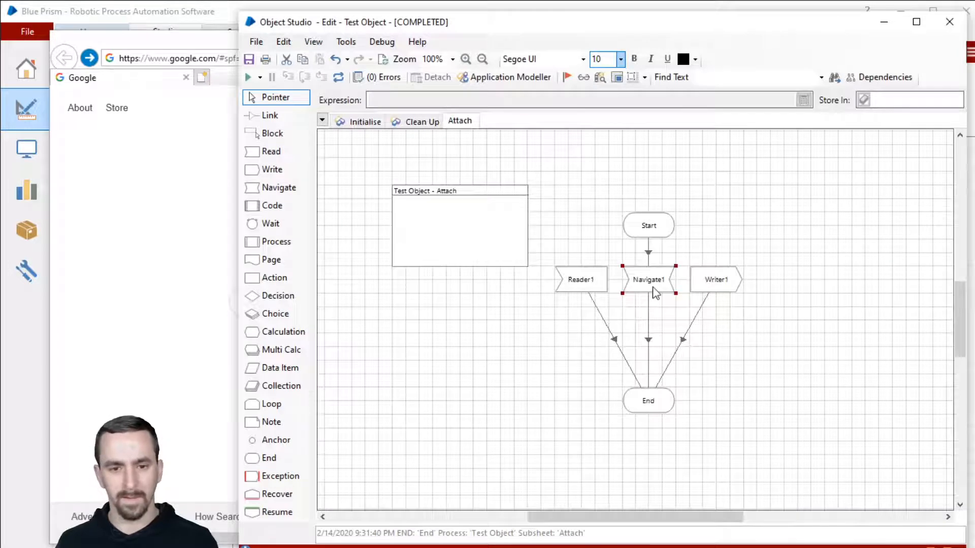
Retype the UIA element as Tab Control (UIA) and confirm Select Tab appears as a Navigate1 action.
{"action": "left_click", "coordinate": [538, 77]}
{"action": "left_click", "coordinate": [744, 275]}
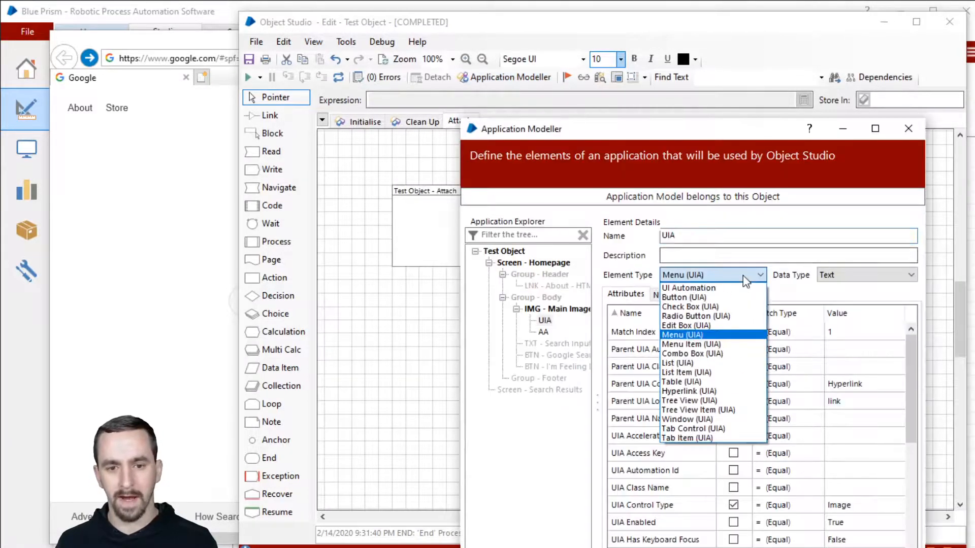
{"action": "left_click", "coordinate": [719, 430]}
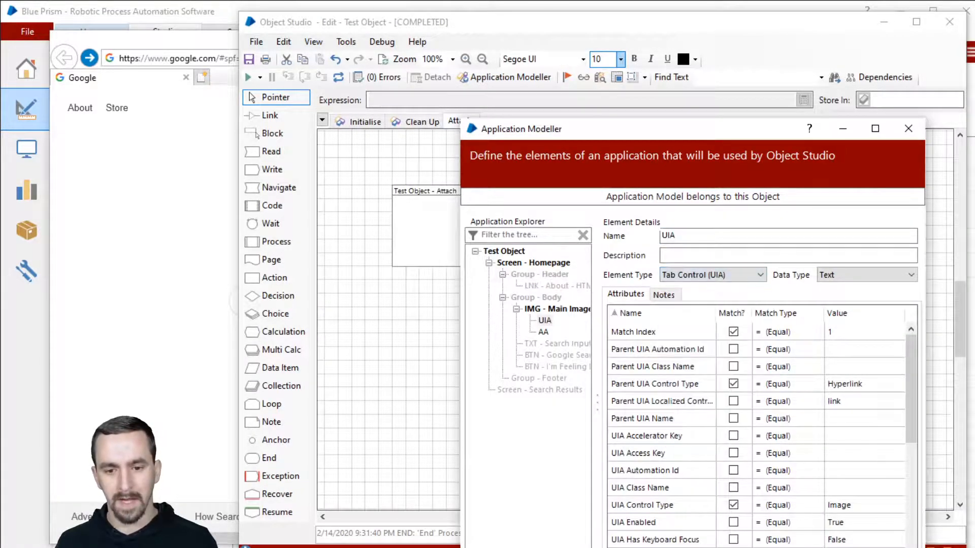
{"action": "key", "text": "Return"}
{"action": "double_click", "coordinate": [675, 279]}
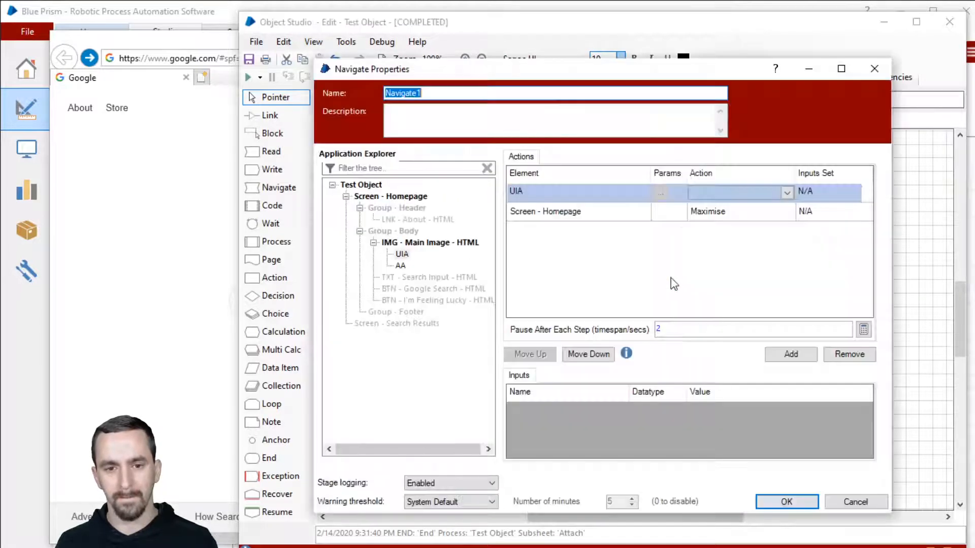
{"action": "left_click", "coordinate": [715, 192]}
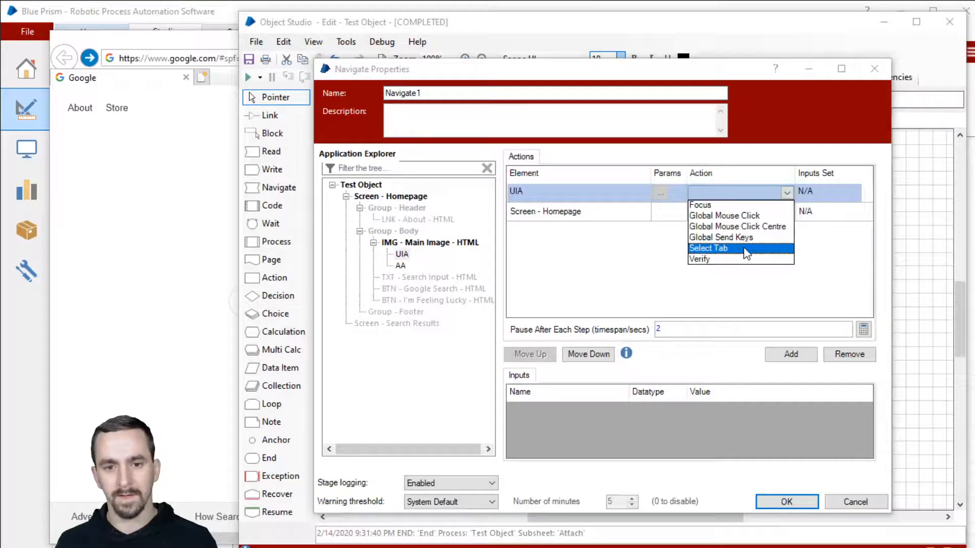
{"action": "left_click", "coordinate": [802, 278]}
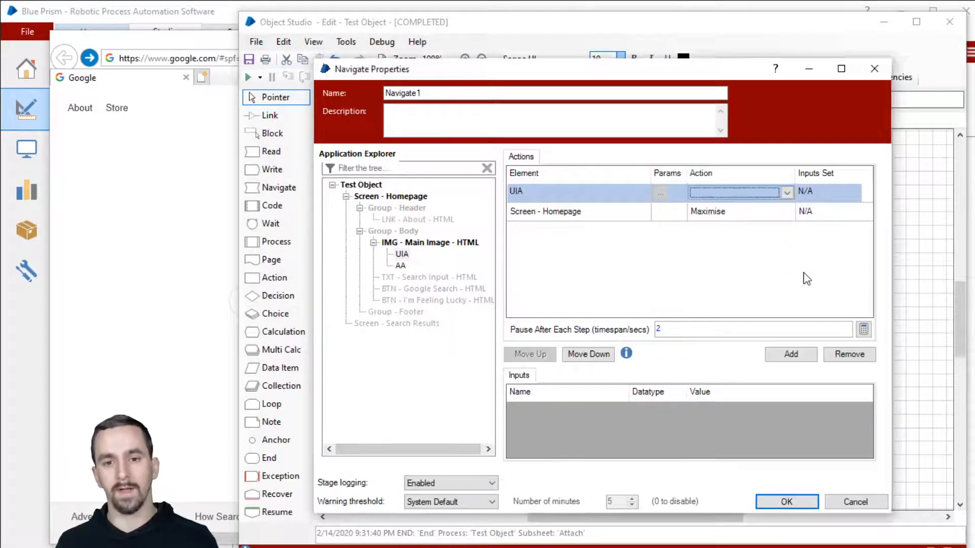
{"action": "left_click", "coordinate": [790, 502]}
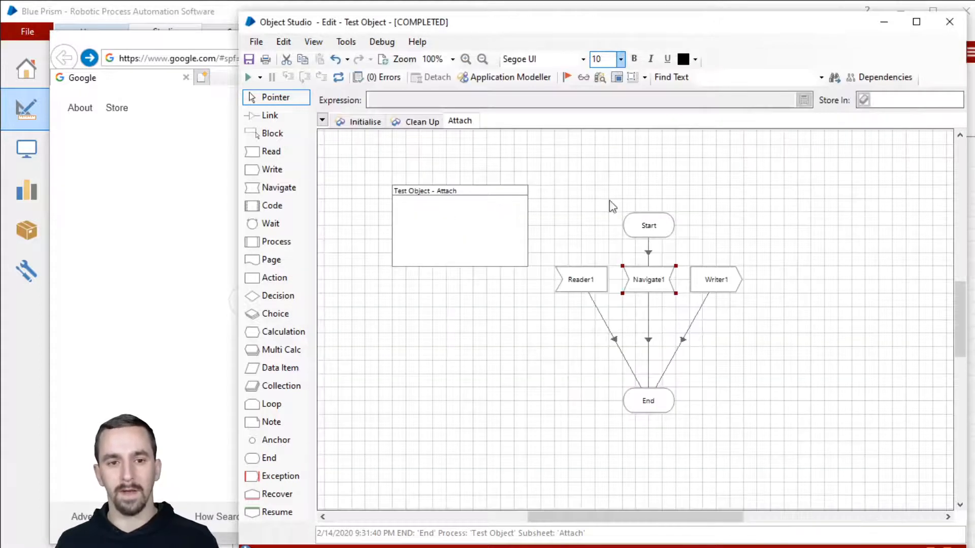
{"action": "left_click", "coordinate": [507, 78]}
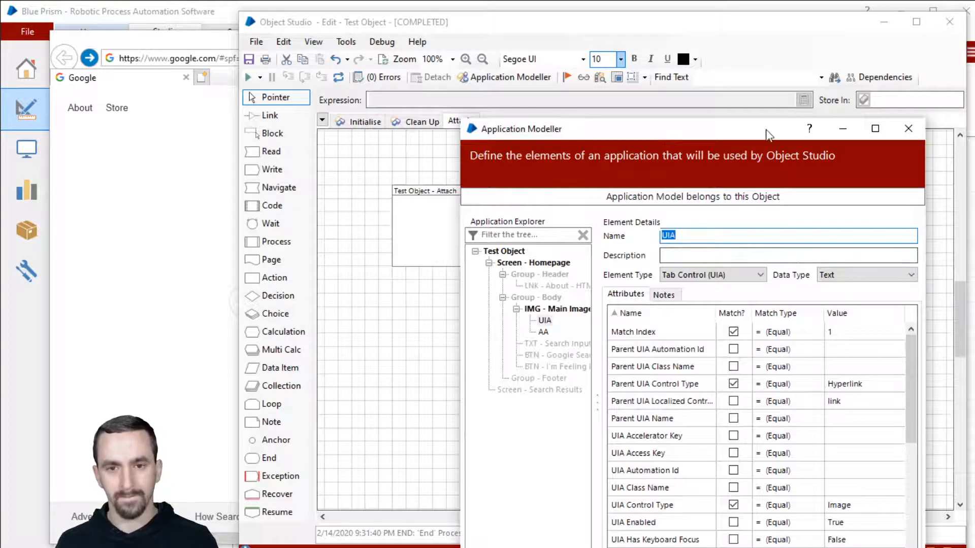
{"action": "left_click_drag", "start_coordinate": [766, 98], "coordinate": [755, 37]}
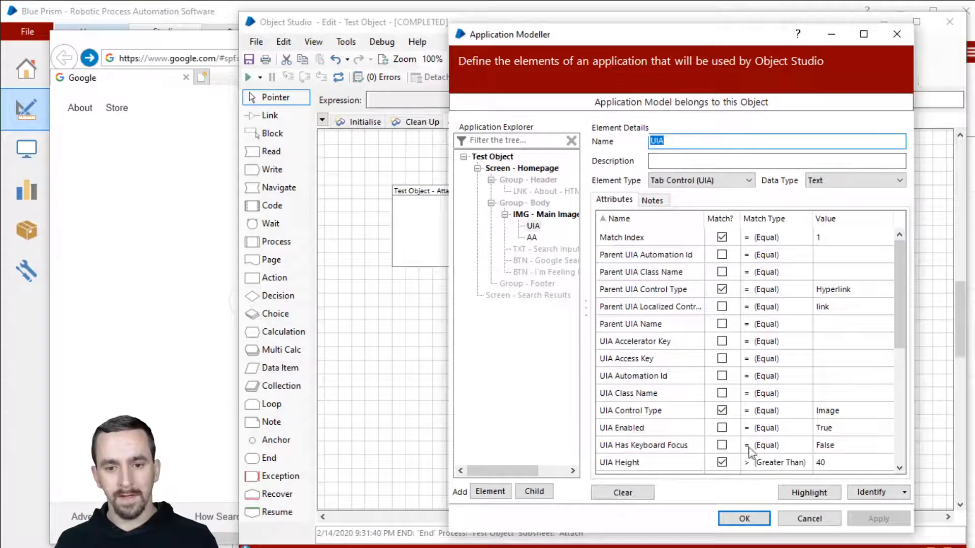
{"action": "left_click", "coordinate": [744, 518]}
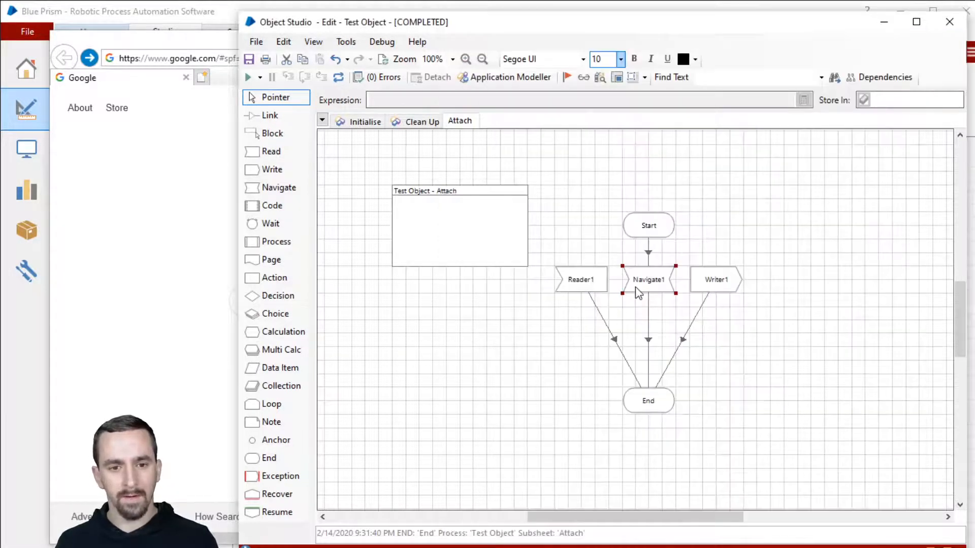
Add the AA element as a Navigate1 action row and review its available actions.
{"action": "double_click", "coordinate": [638, 294]}
{"action": "left_click_drag", "start_coordinate": [402, 262], "coordinate": [616, 188]}
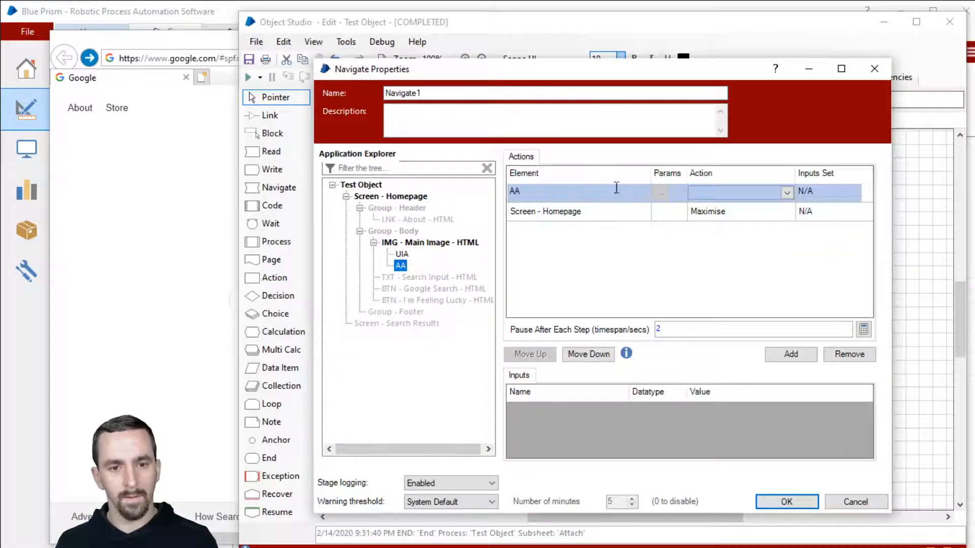
{"action": "left_click", "coordinate": [732, 193]}
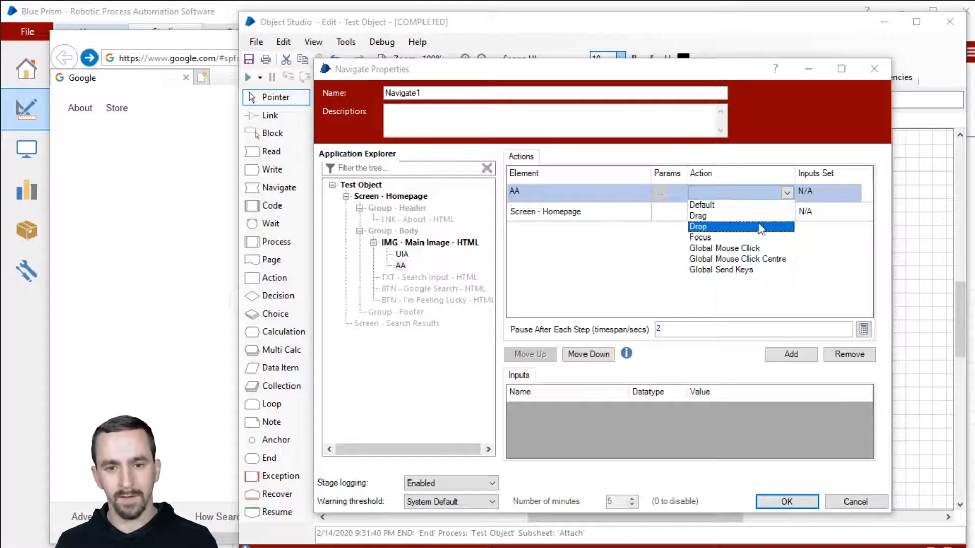
{"action": "left_click", "coordinate": [782, 314]}
{"action": "left_click", "coordinate": [798, 502]}
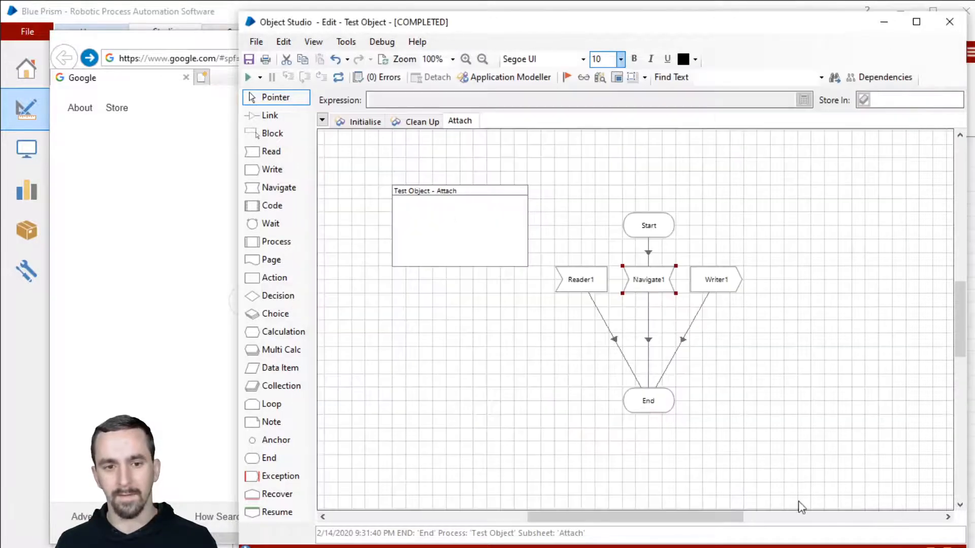
Set the AA element's type to Radio Button (AA) in the application model.
{"action": "left_click", "coordinate": [501, 77]}
{"action": "left_click", "coordinate": [743, 274]}
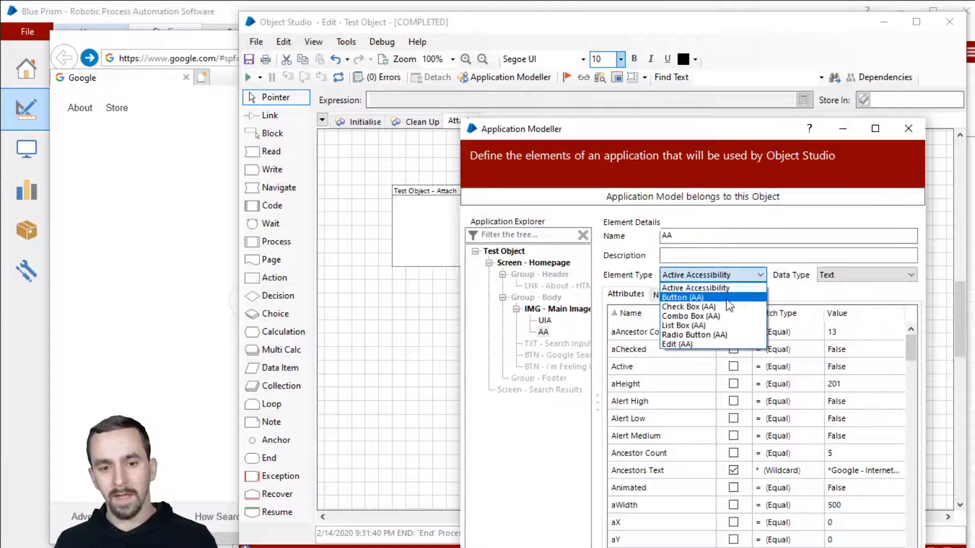
{"action": "left_click", "coordinate": [727, 335]}
{"action": "key", "text": "Return"}
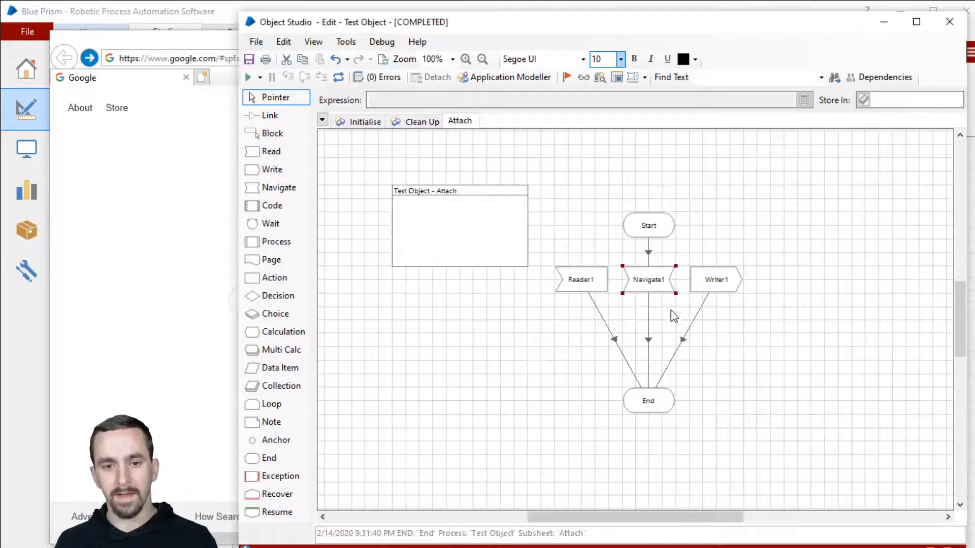
Check the Navigate1 actions now offered for the Radio Button AA element, then reopen the application model.
{"action": "double_click", "coordinate": [655, 288]}
{"action": "left_click", "coordinate": [720, 197]}
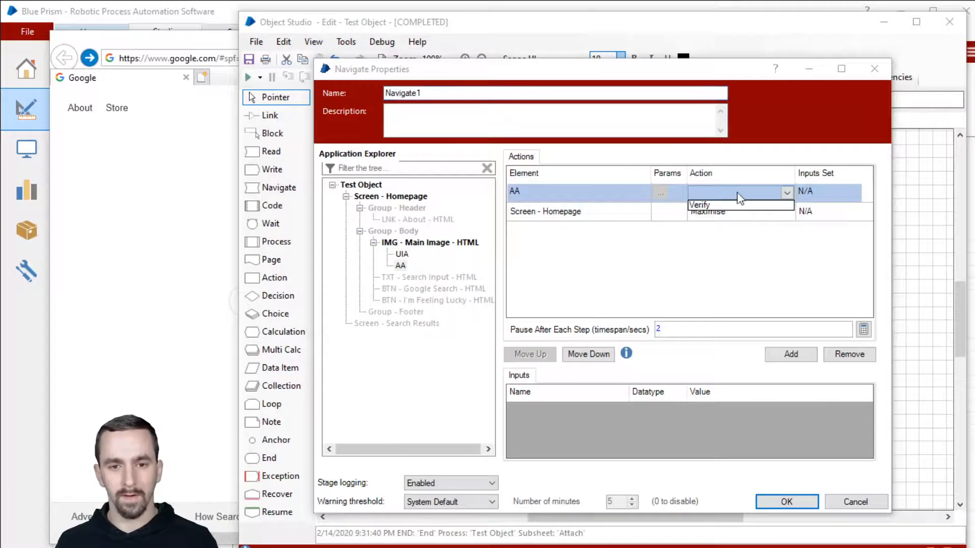
{"action": "left_click", "coordinate": [738, 193]}
{"action": "left_click", "coordinate": [739, 193]}
{"action": "left_click", "coordinate": [739, 193]}
{"action": "left_click", "coordinate": [739, 194]}
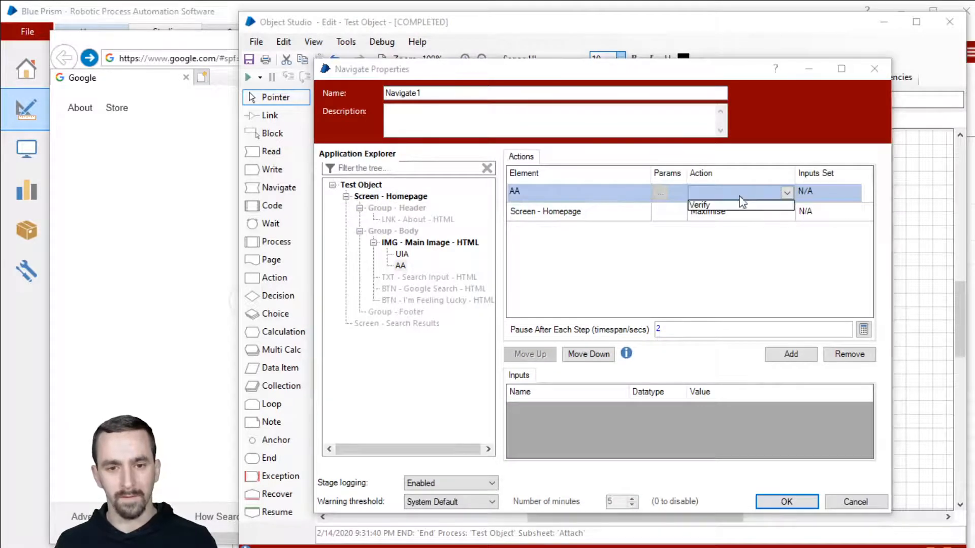
{"action": "left_click", "coordinate": [739, 192]}
{"action": "left_click", "coordinate": [771, 503]}
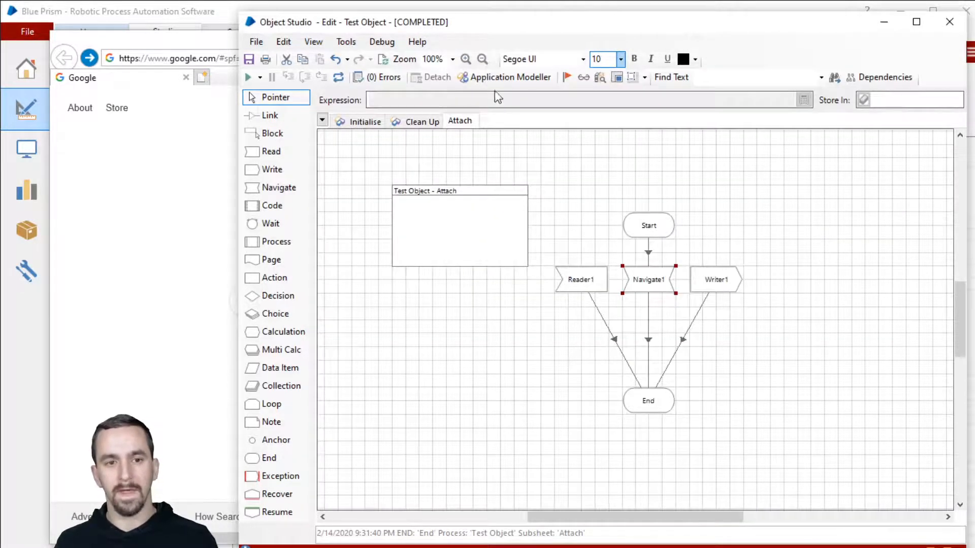
{"action": "left_click", "coordinate": [500, 77]}
{"action": "left_click_drag", "start_coordinate": [653, 138], "coordinate": [578, 42]}
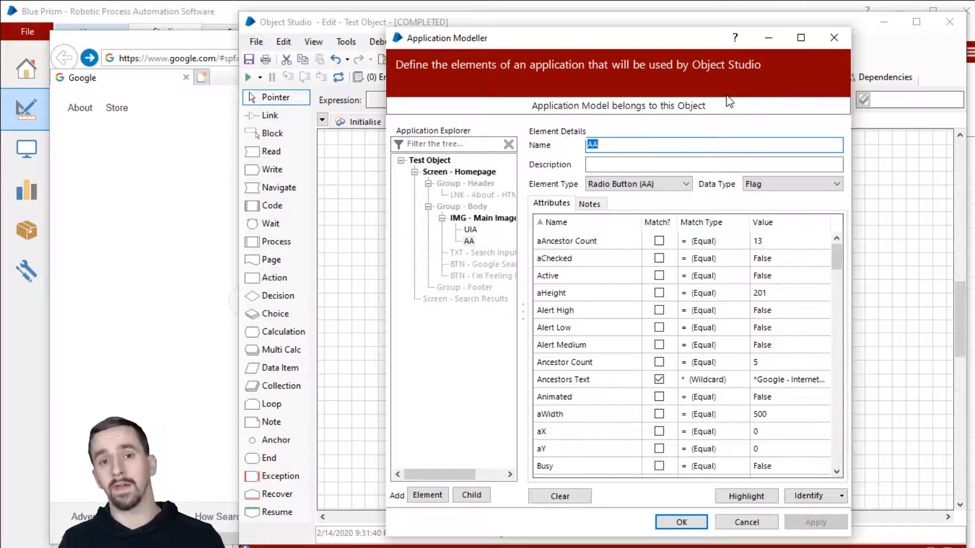
Tick Match? for Match Reverse on AA, compare with the UIA element, and close the model.
{"action": "scroll", "coordinate": [762, 378], "scroll_direction": "down", "scroll_amount": 7}
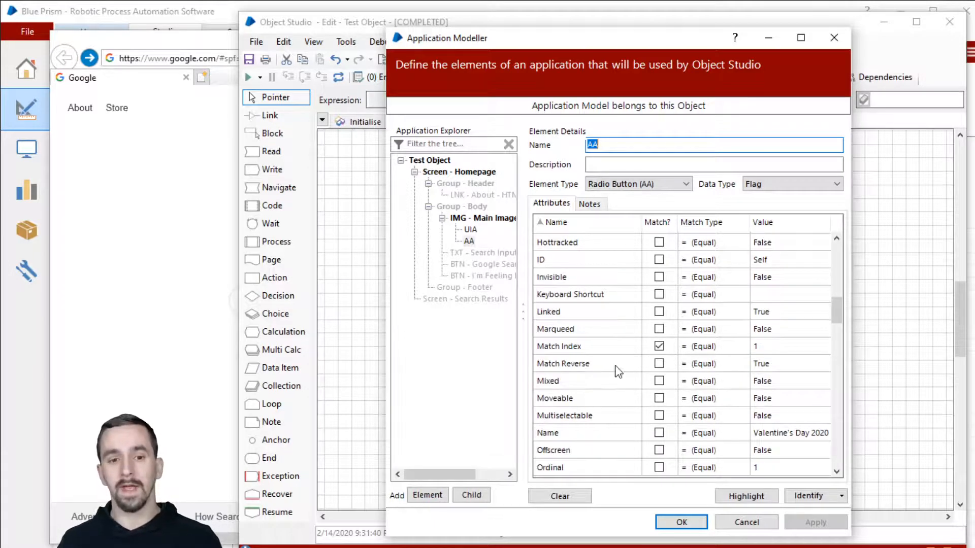
{"action": "left_click", "coordinate": [659, 364]}
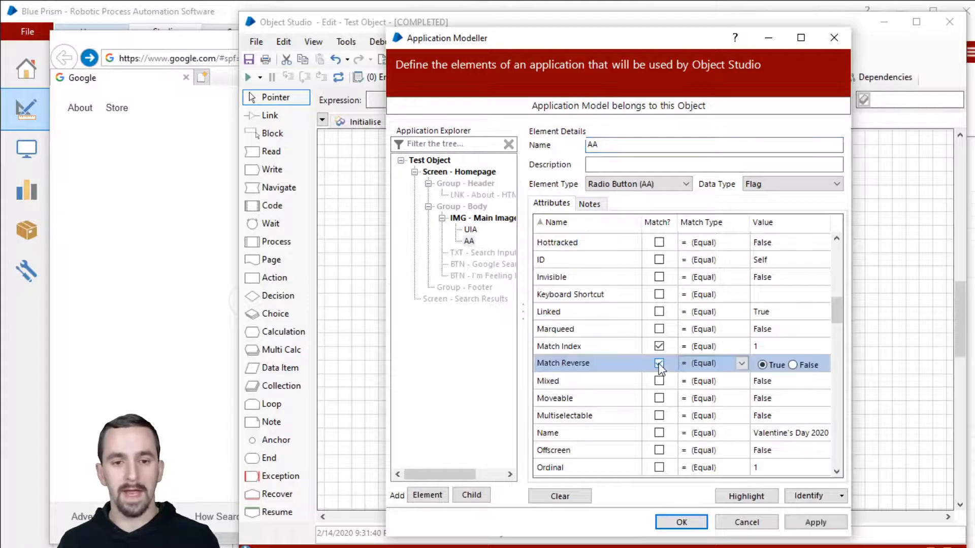
{"action": "left_click", "coordinate": [470, 230]}
{"action": "mouse_move", "coordinate": [837, 297]}
{"action": "left_mouse_down"}
{"action": "mouse_move", "coordinate": [847, 450]}
{"action": "mouse_move", "coordinate": [853, 296]}
{"action": "left_mouse_up"}
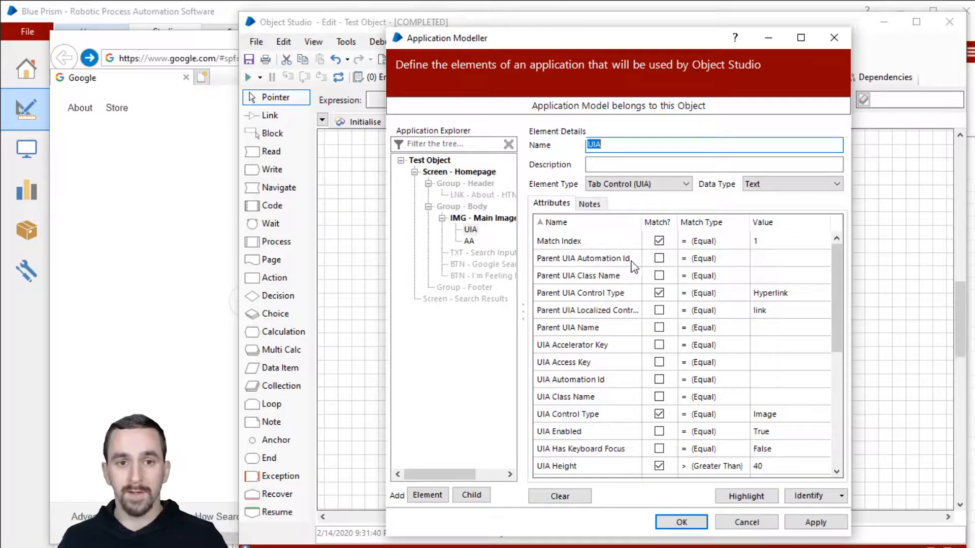
{"action": "left_click", "coordinate": [695, 525]}
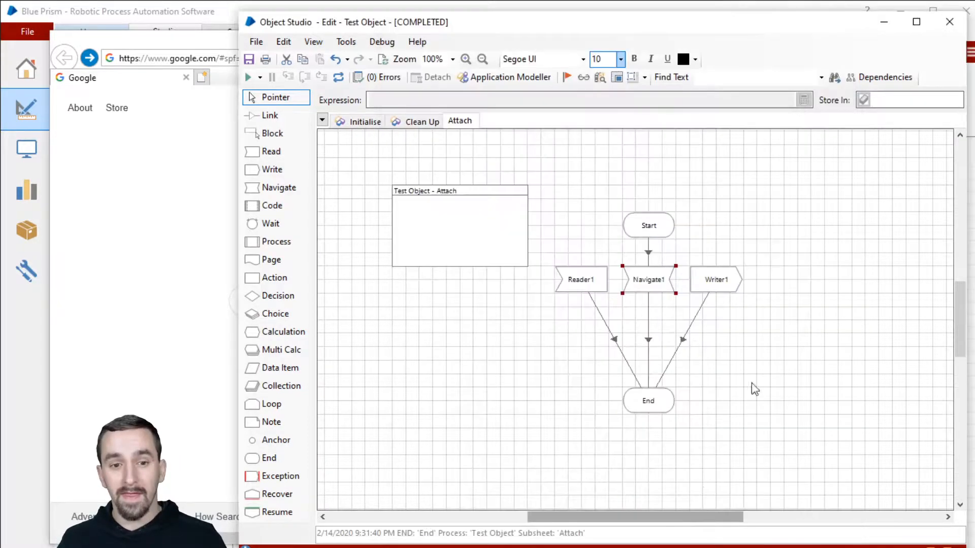